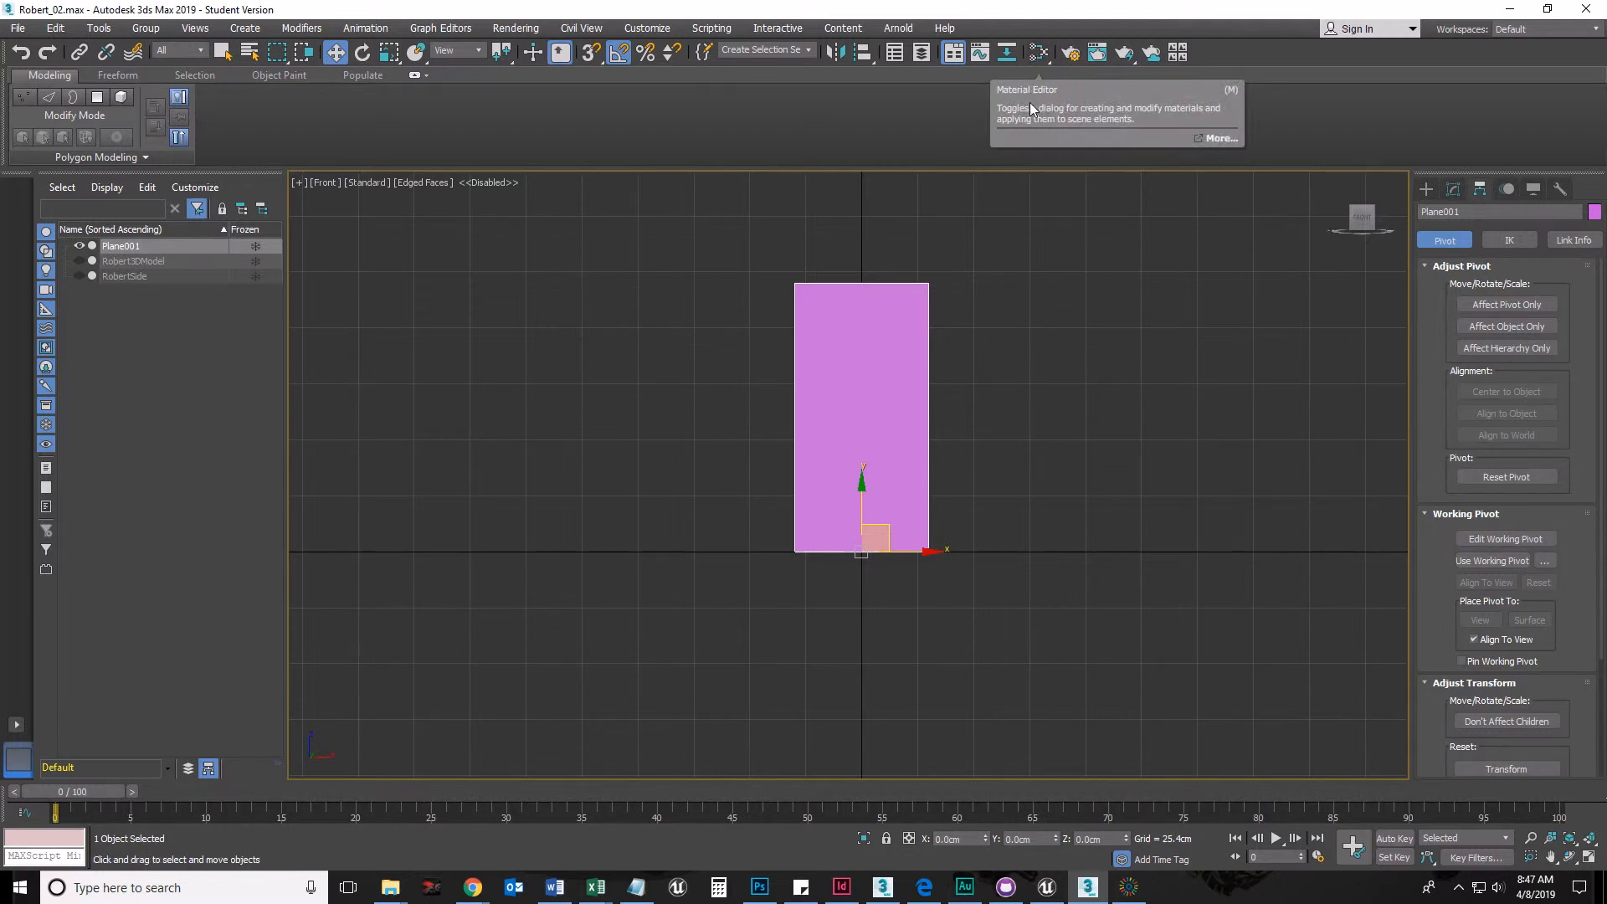
Step: Open the Slate Material Editor, delete all existing nodes from View1 and enlarge the node view area
click(1038, 54)
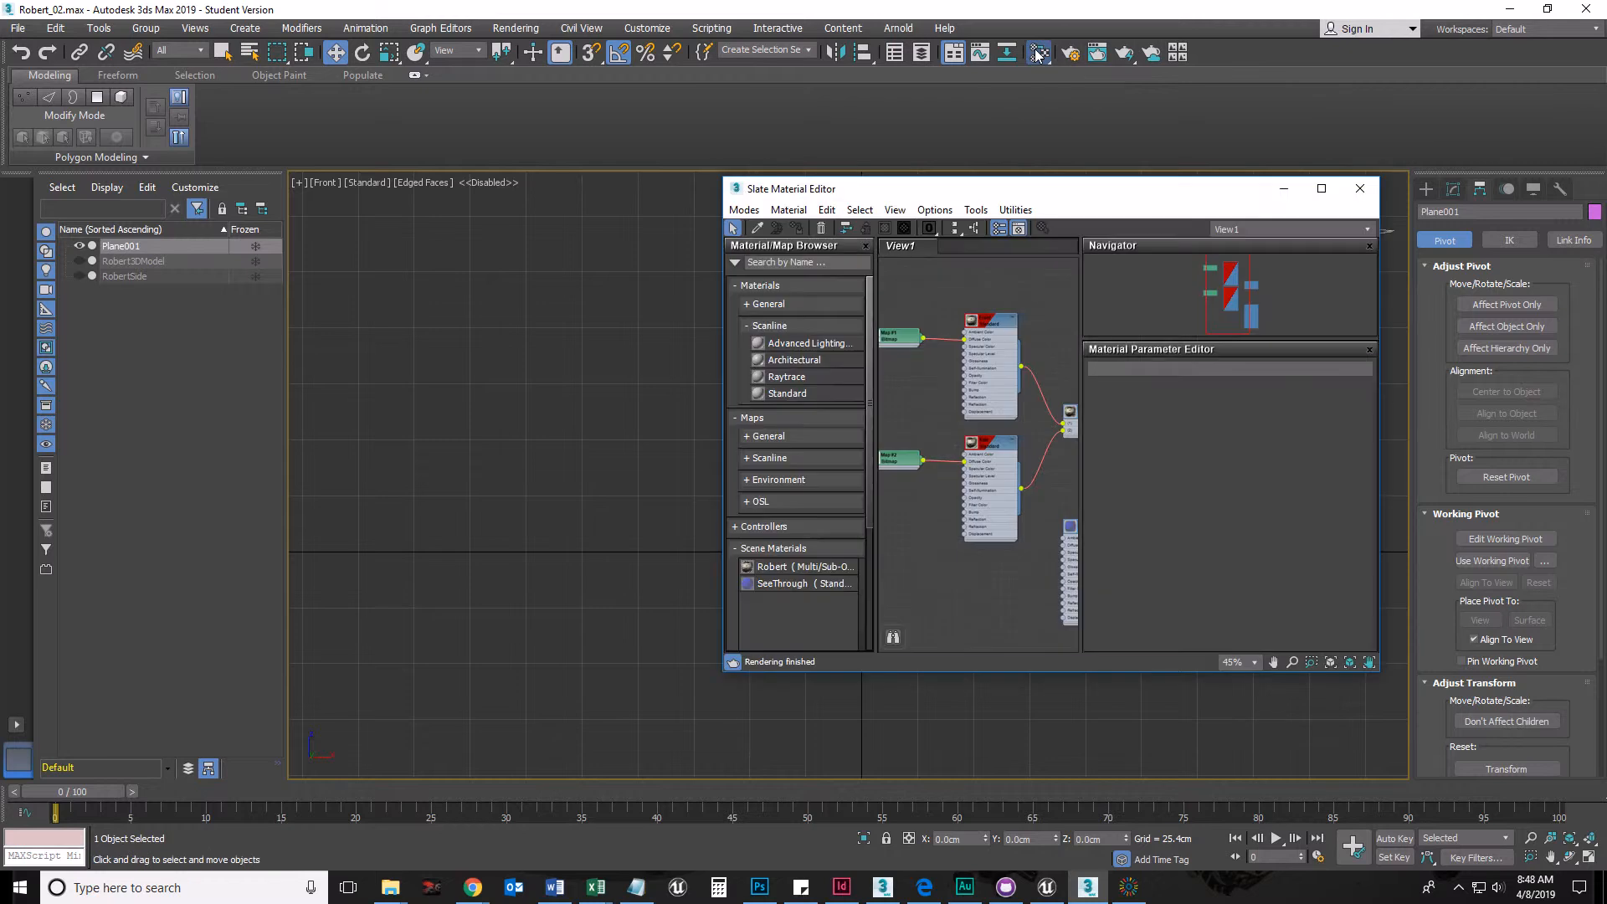
drag(1000, 193, 1126, 126)
scroll(1095, 465, down, 5)
drag(1043, 355, 1165, 524)
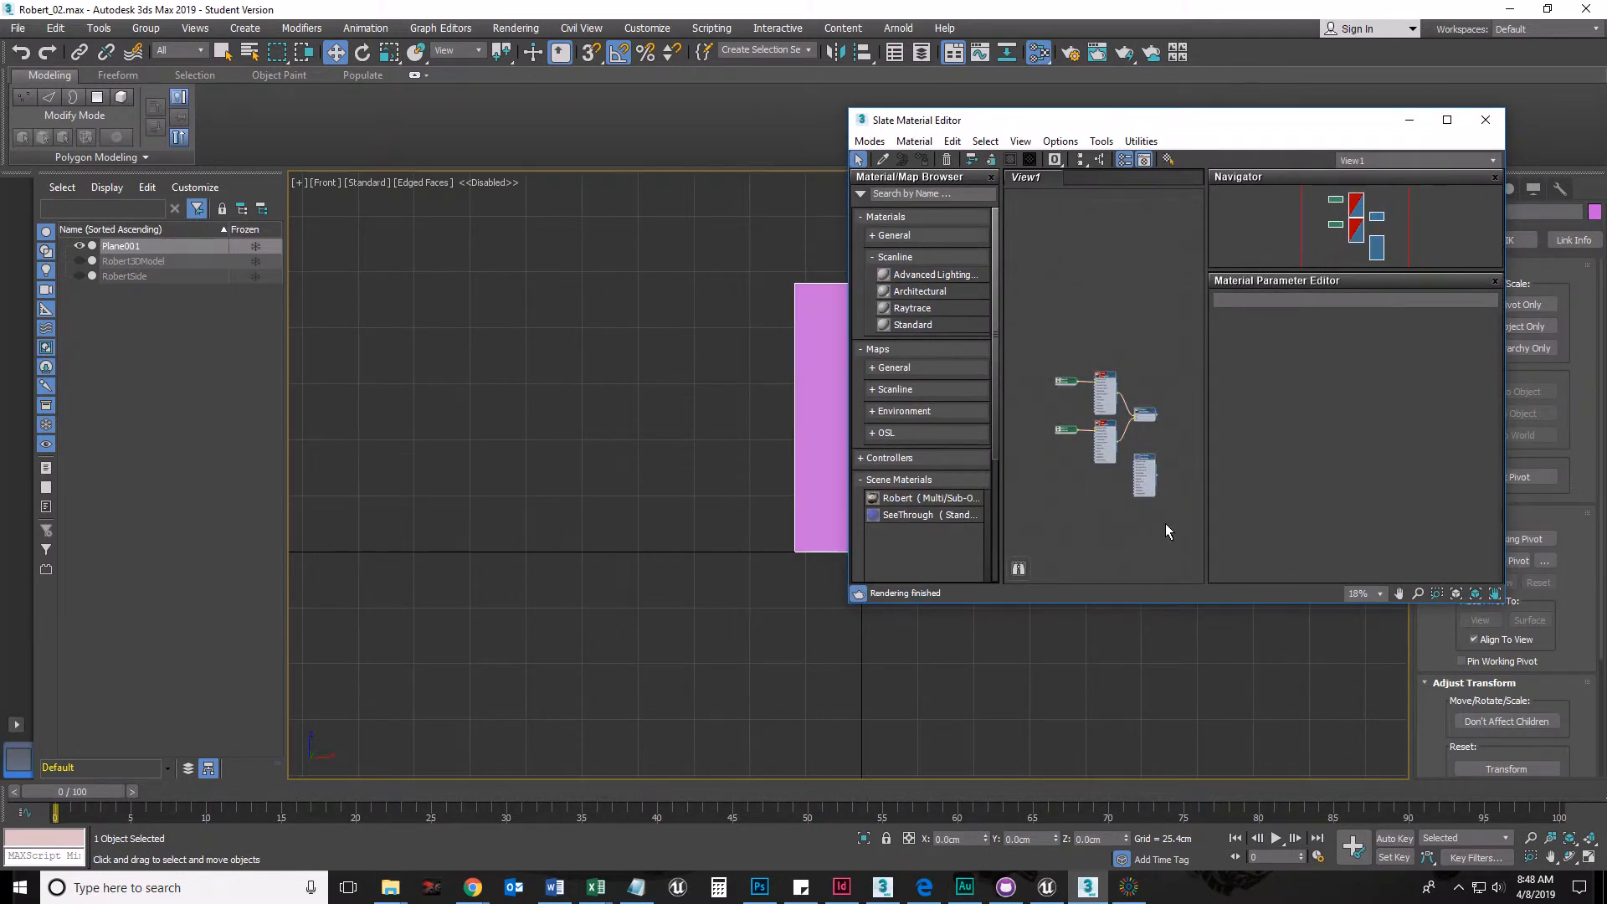
key(Delete)
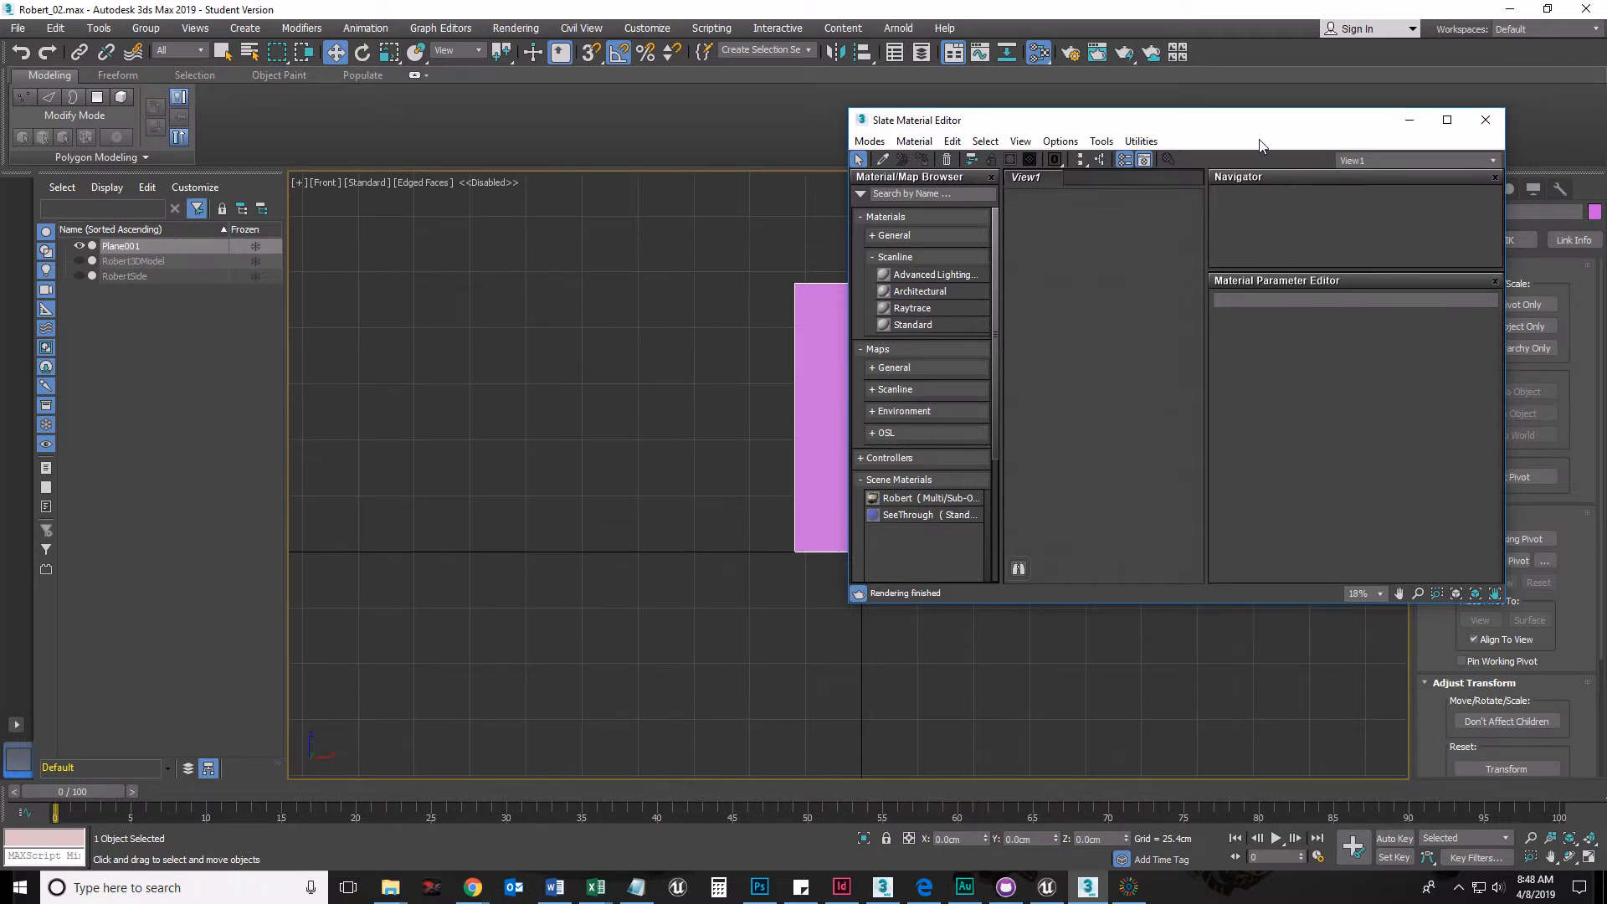
drag(1263, 122, 865, 90)
drag(1110, 541, 1413, 515)
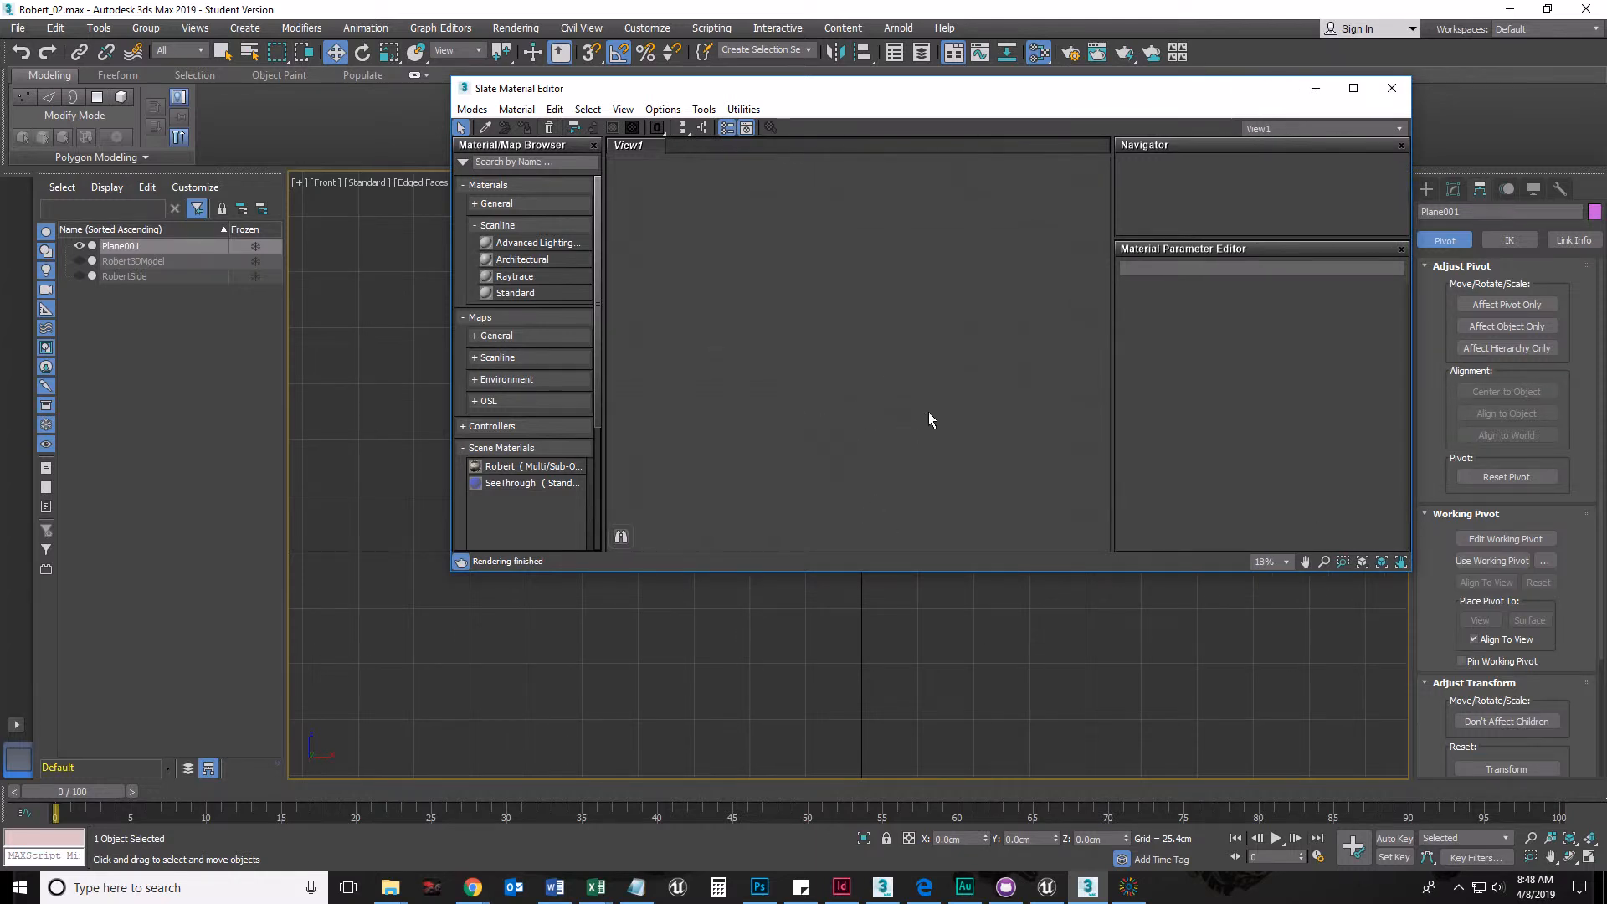
Step: Switch the material editor to Compact mode and back to Slate mode
click(472, 109)
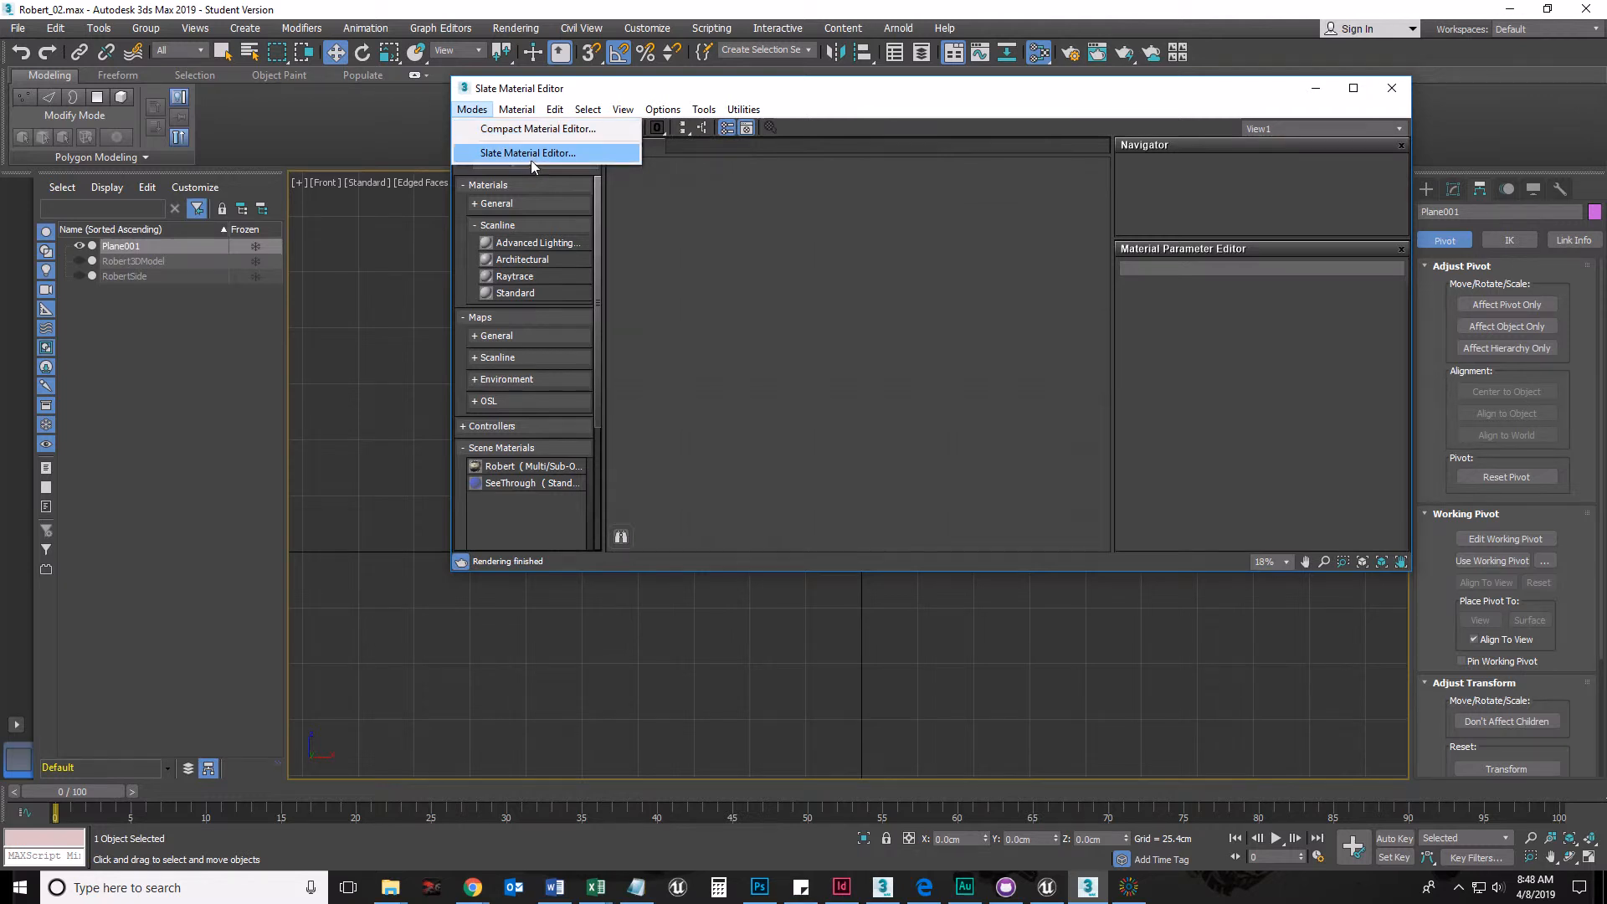
click(841, 336)
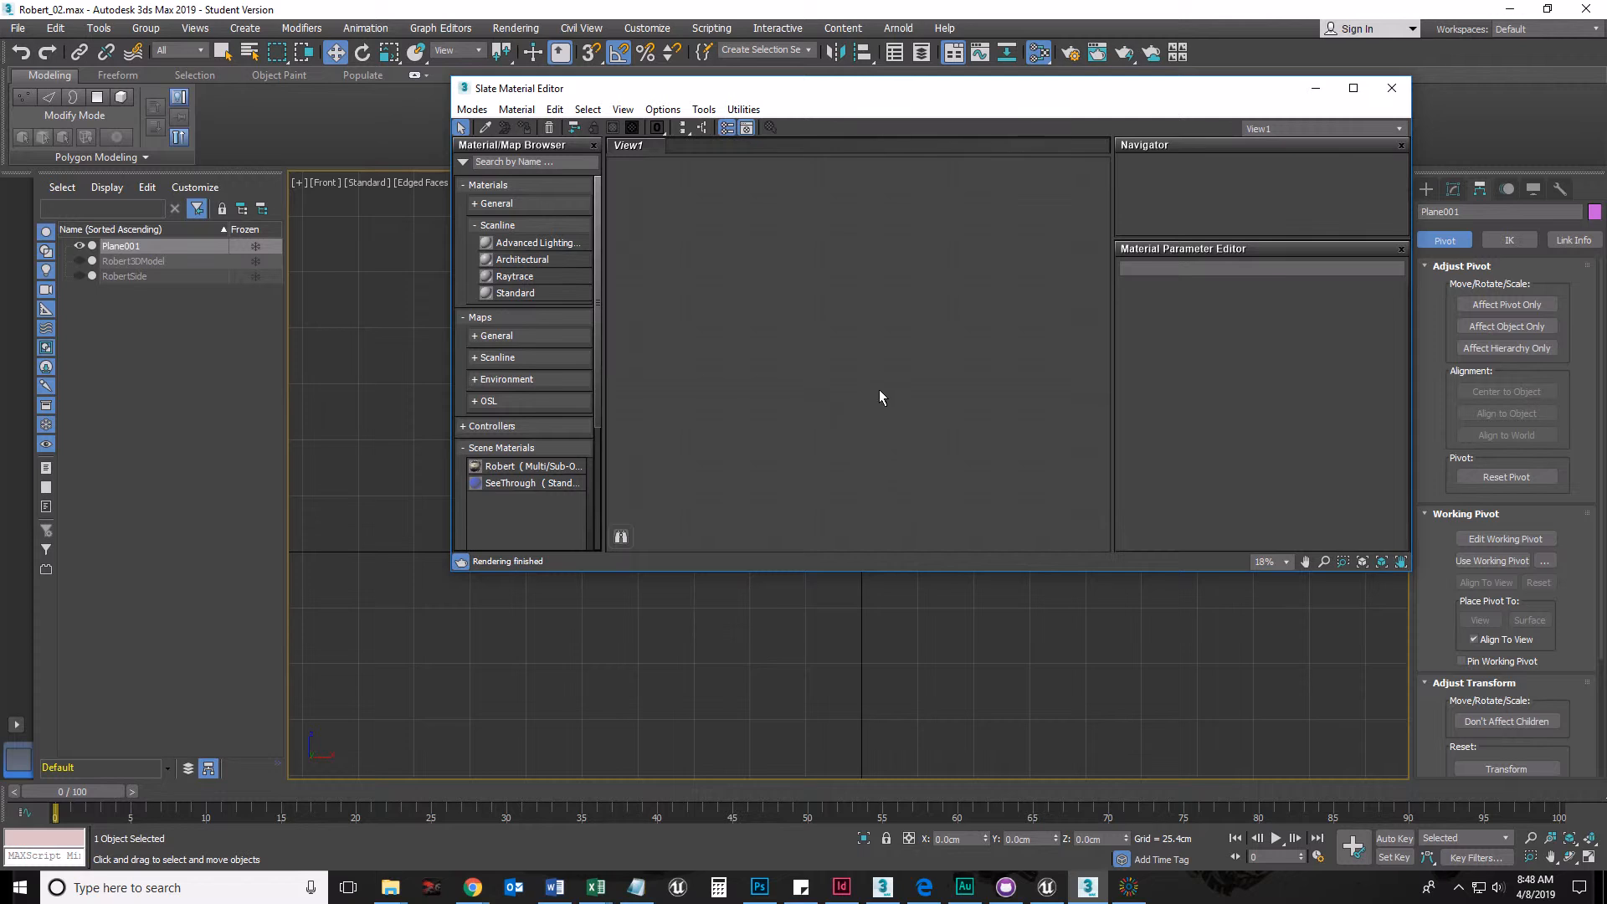
click(472, 110)
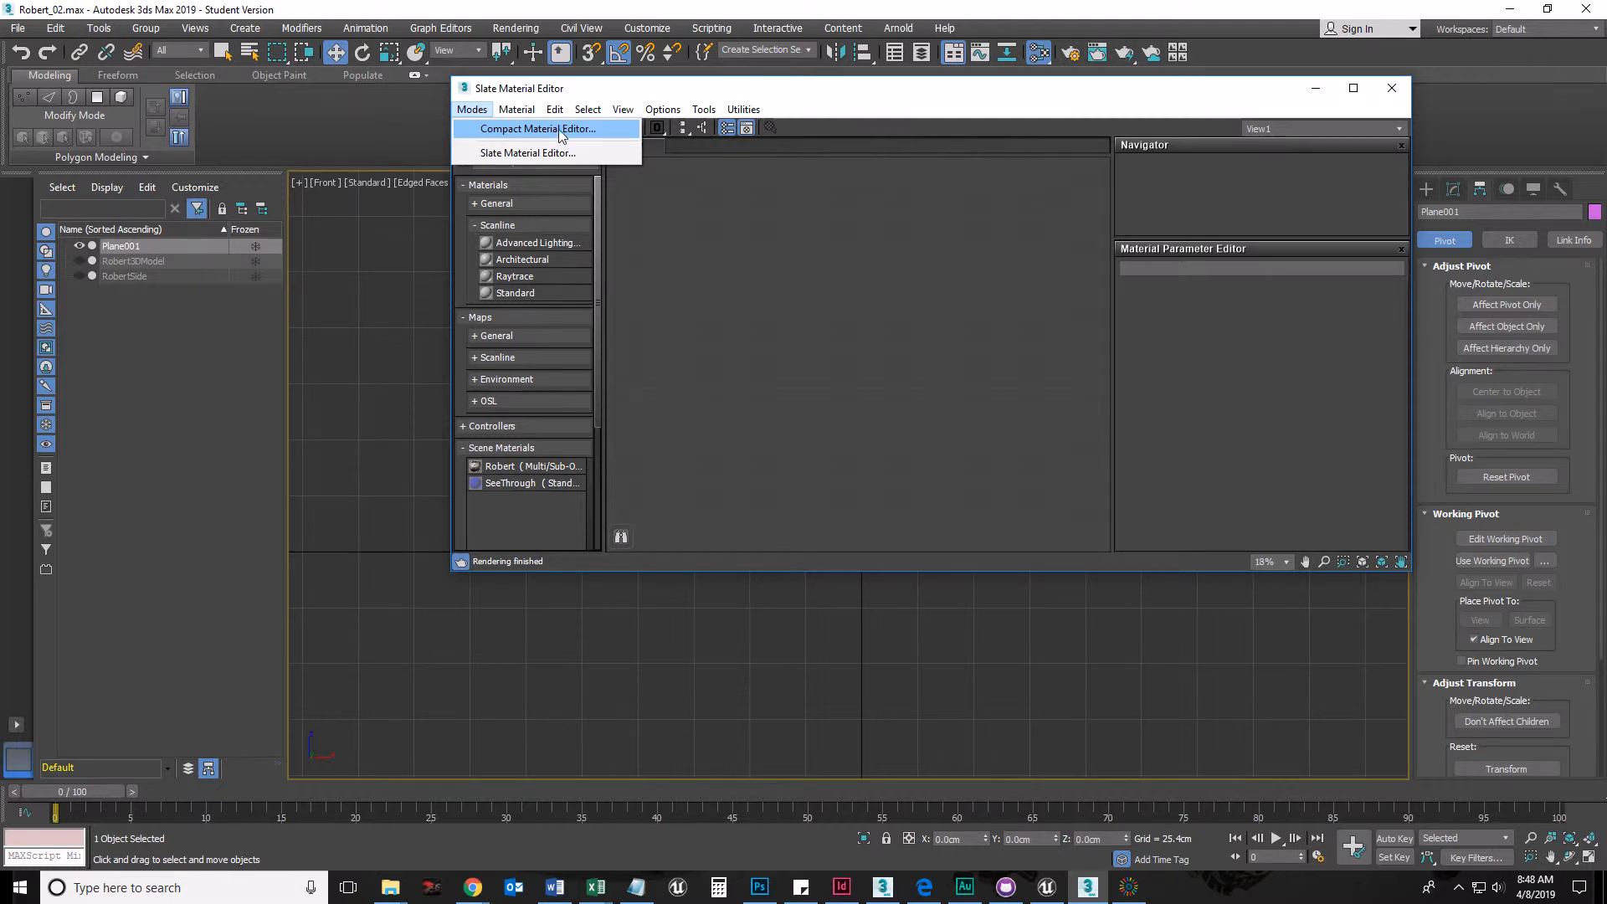
click(534, 132)
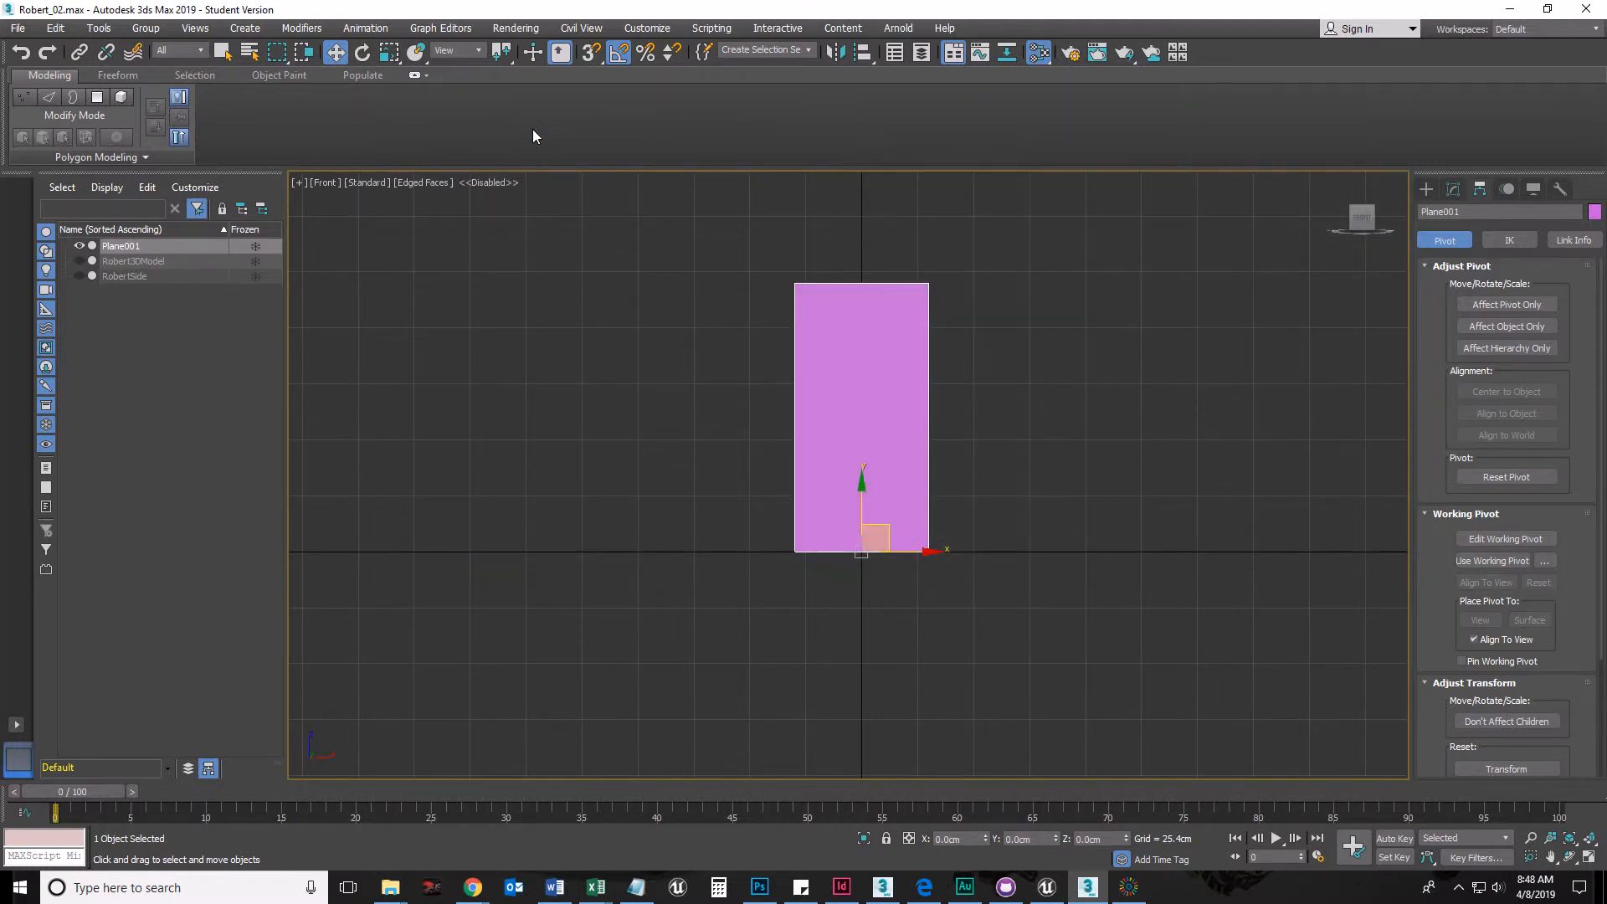
drag(337, 95, 844, 67)
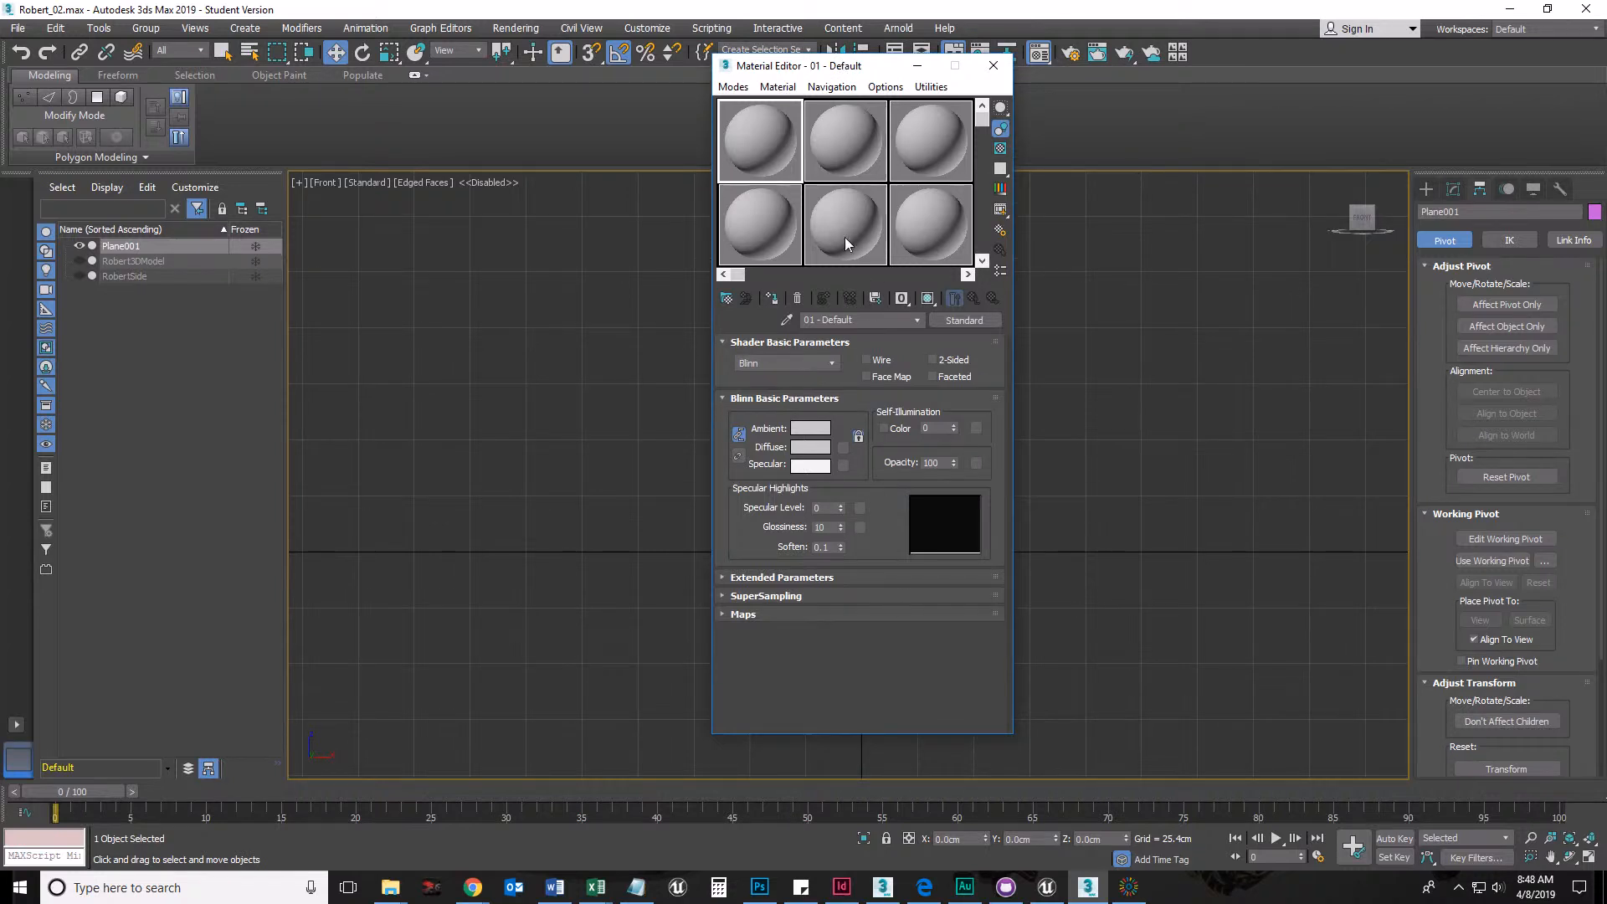
click(733, 87)
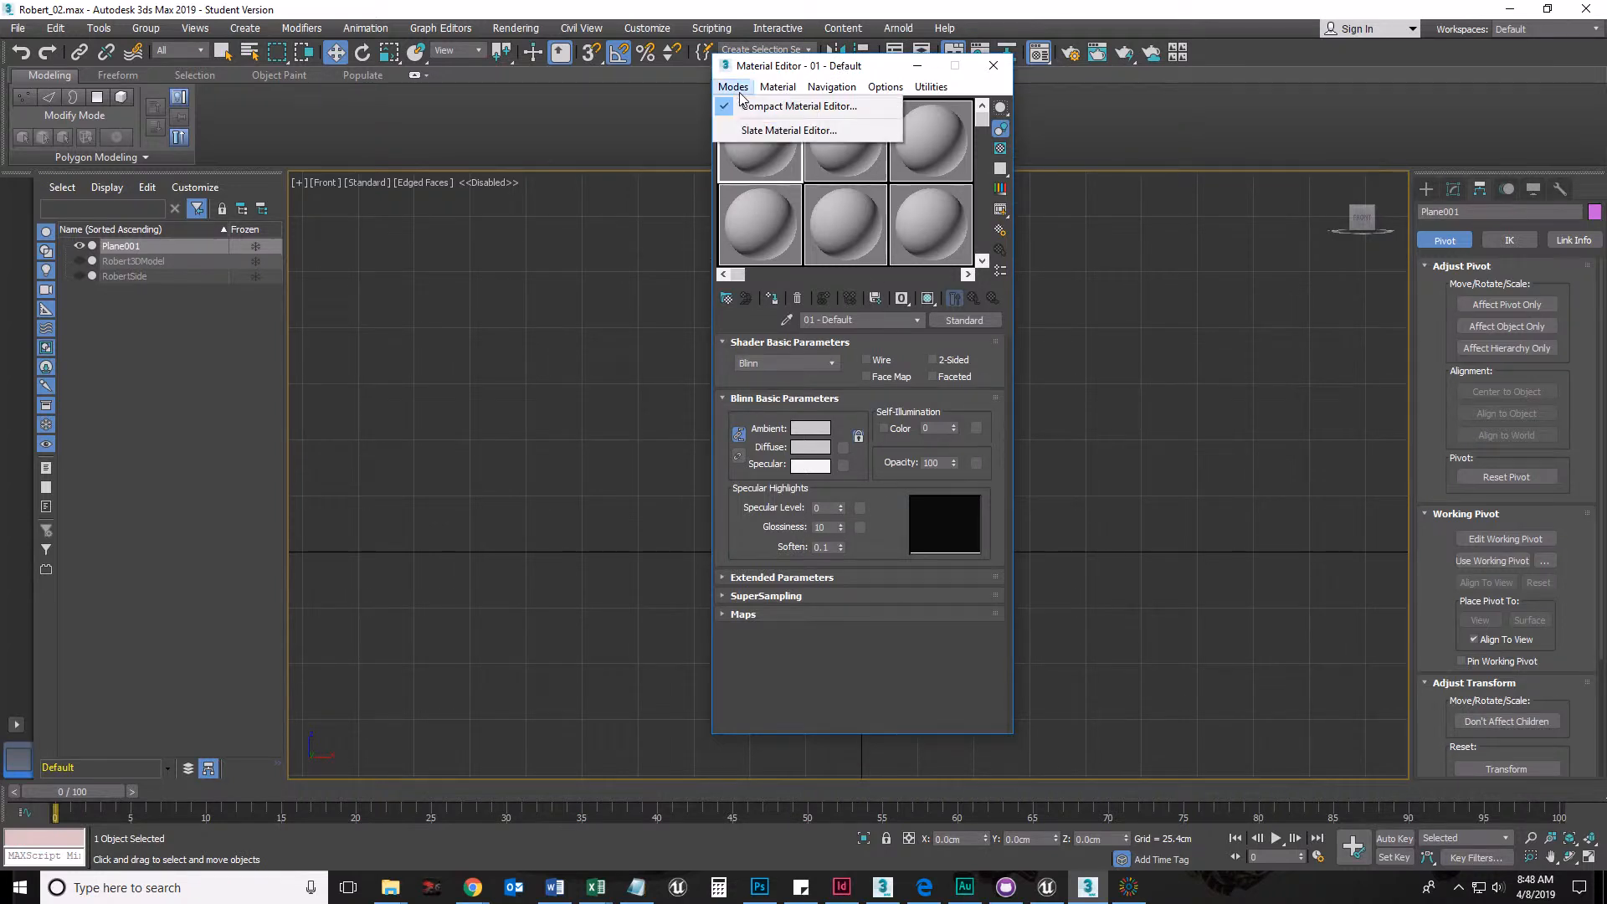
click(776, 131)
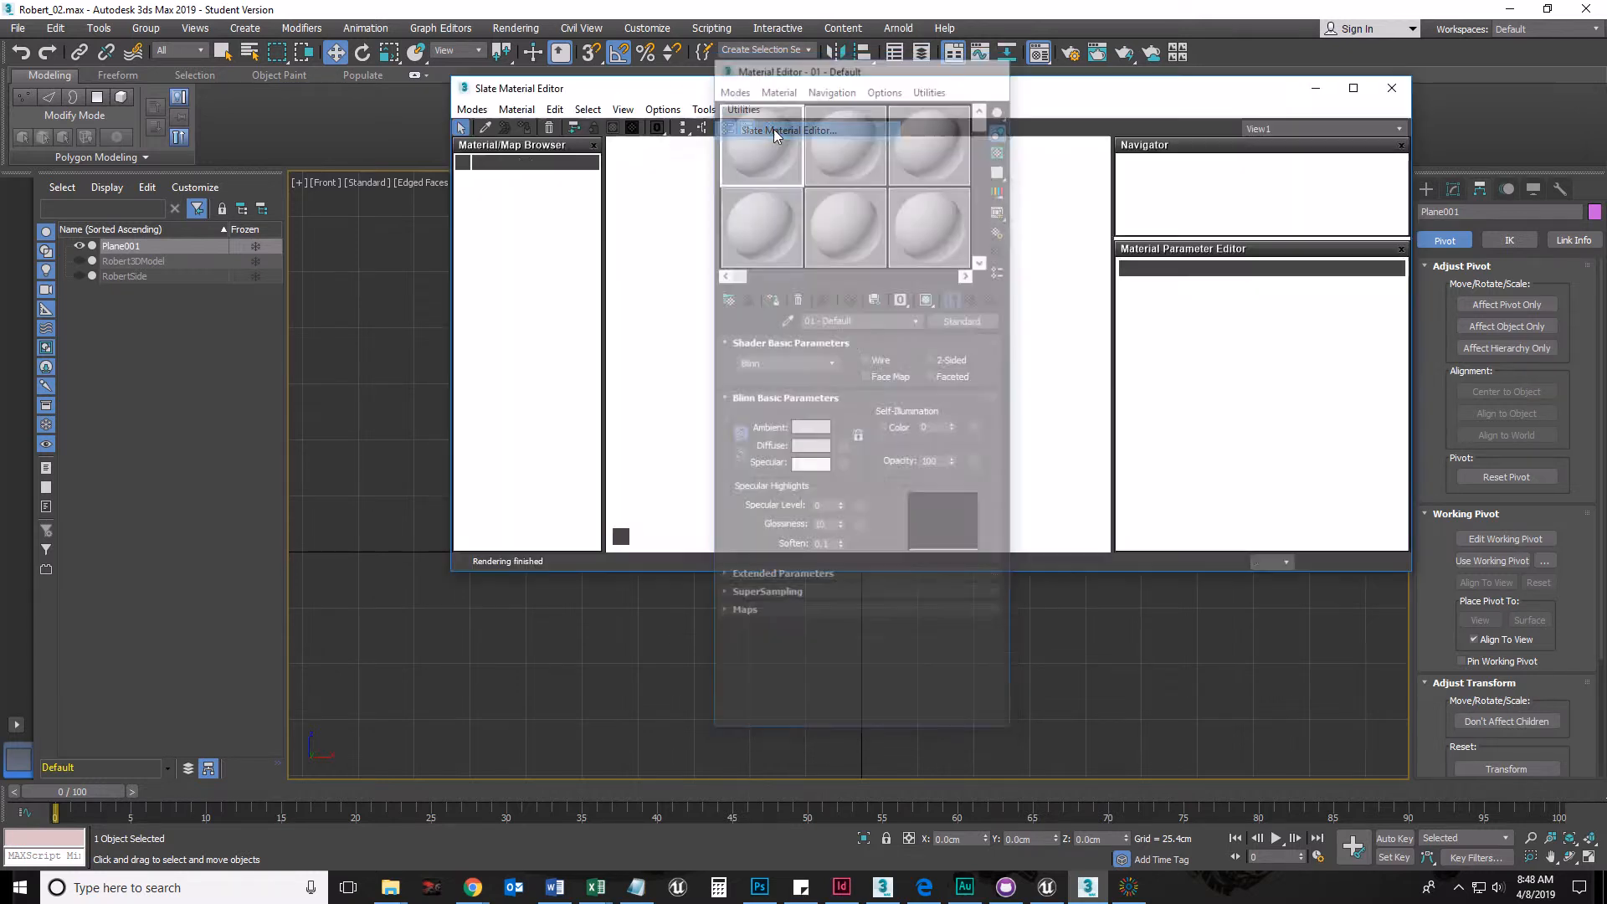
drag(821, 115, 833, 118)
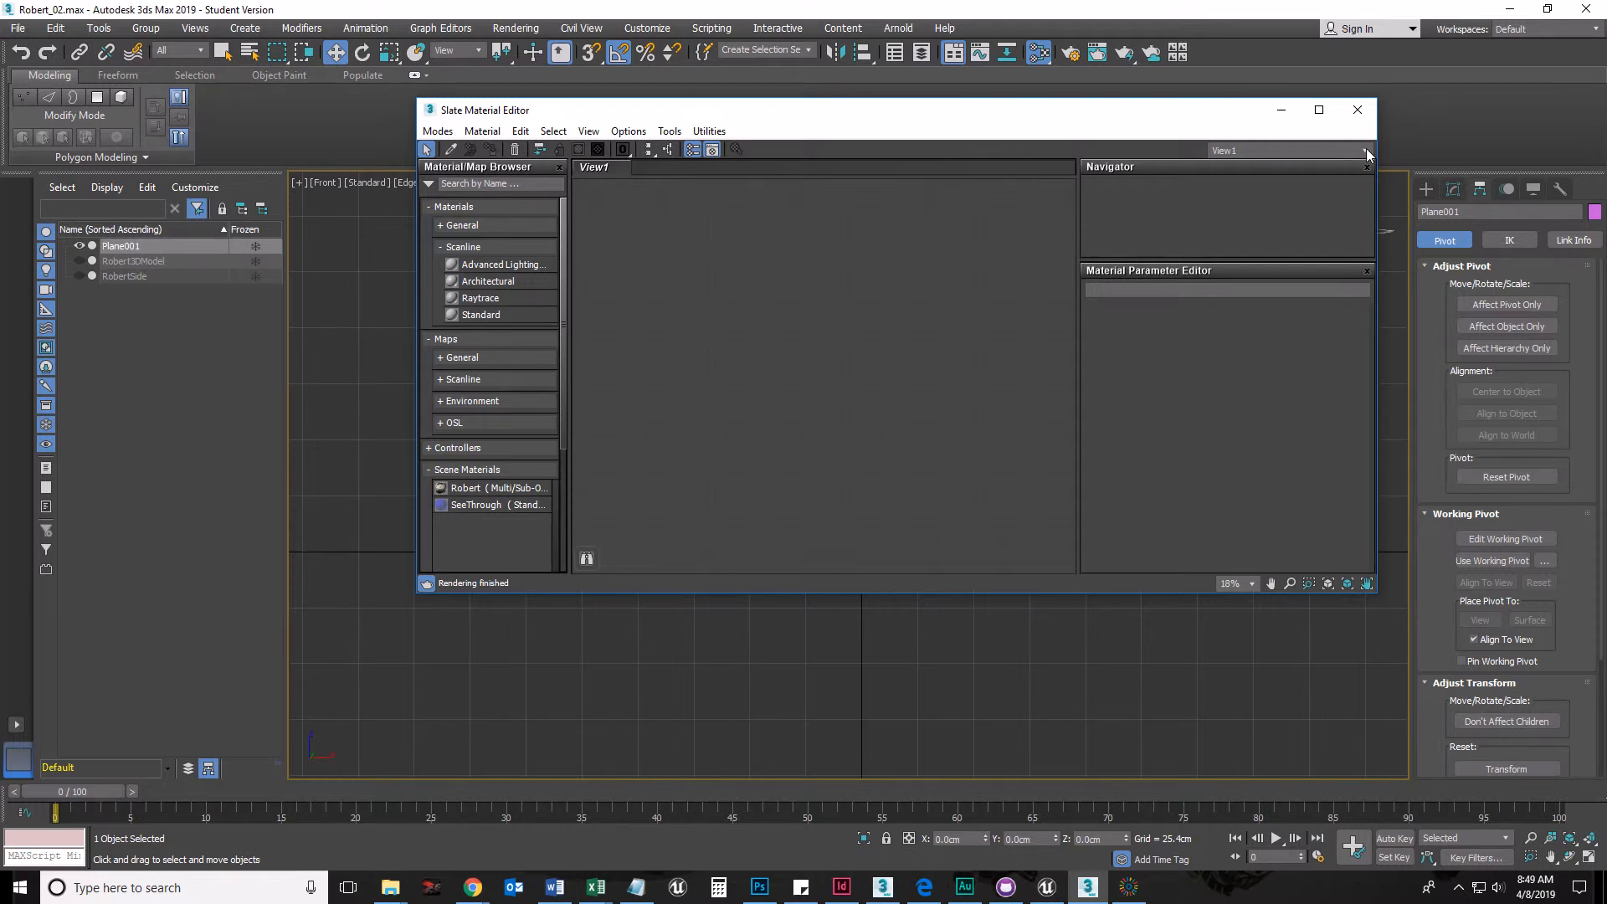
scroll(685, 408, down, 4)
right_click(735, 455)
click(713, 406)
click(437, 132)
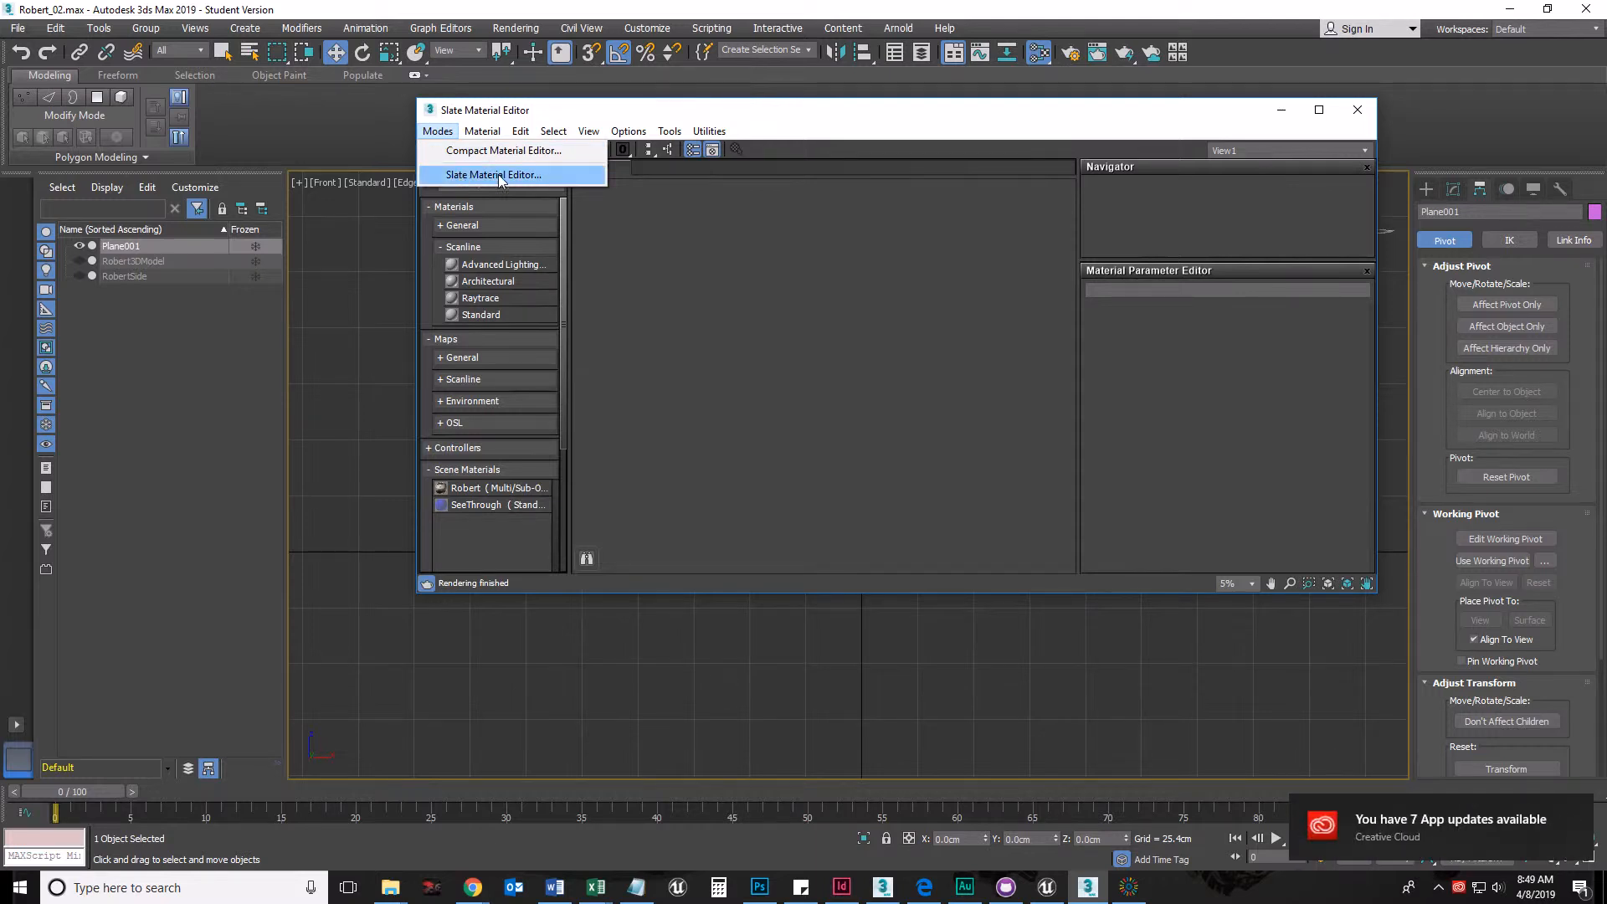
click(732, 365)
Step: Widen the Material/Map Browser and collapse its Materials, Maps, Scene Materials and Sample Slots groups
drag(570, 382, 659, 382)
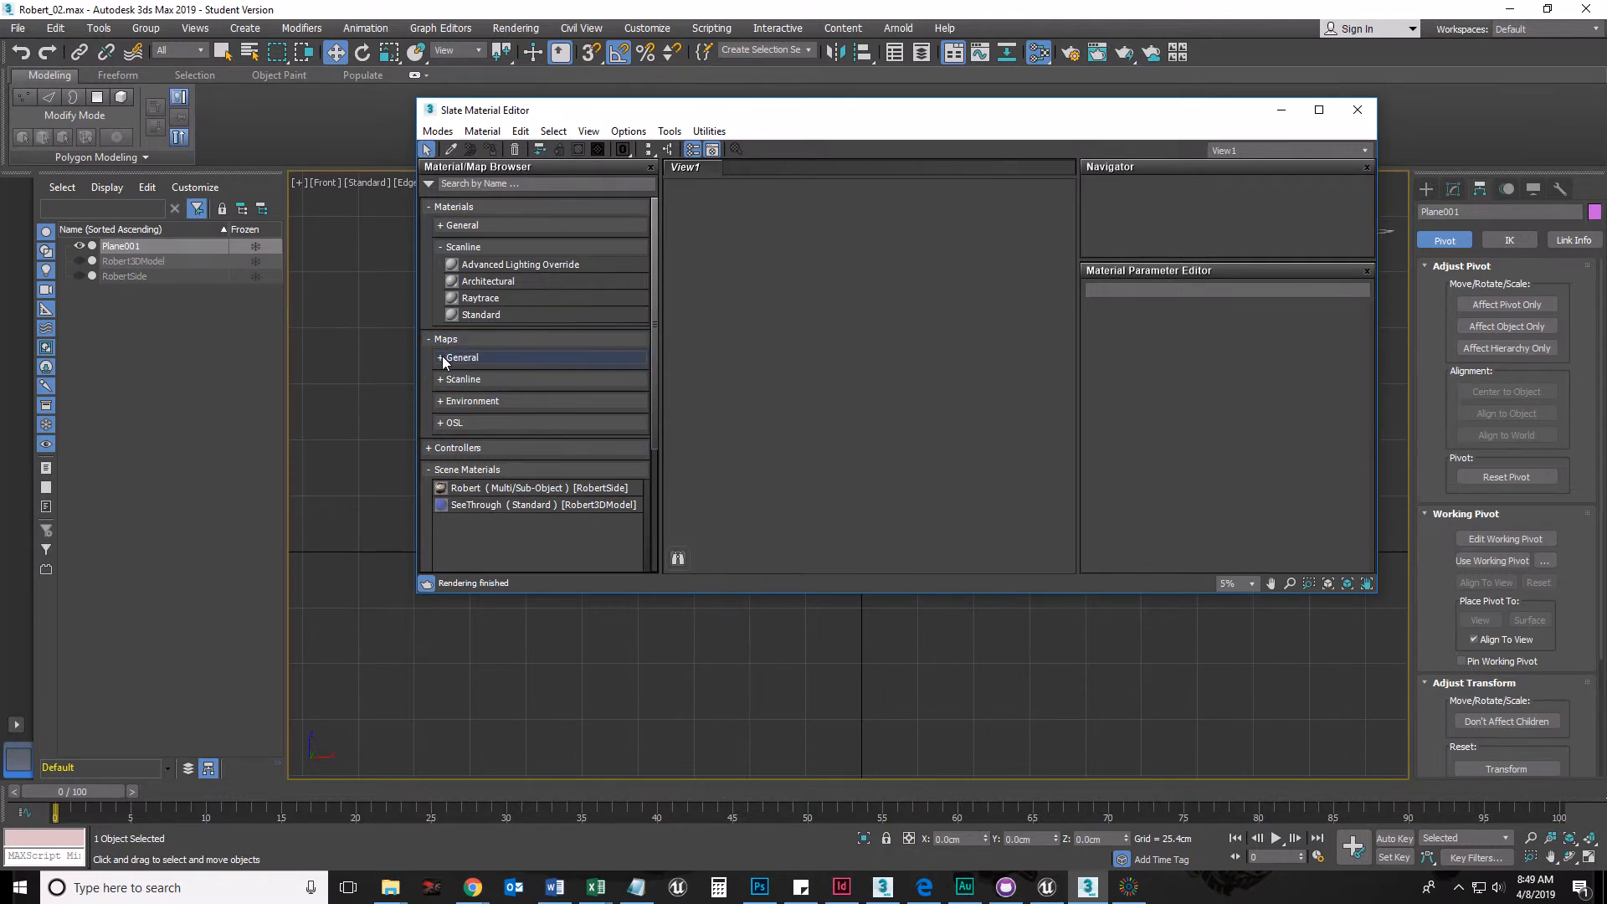
click(450, 207)
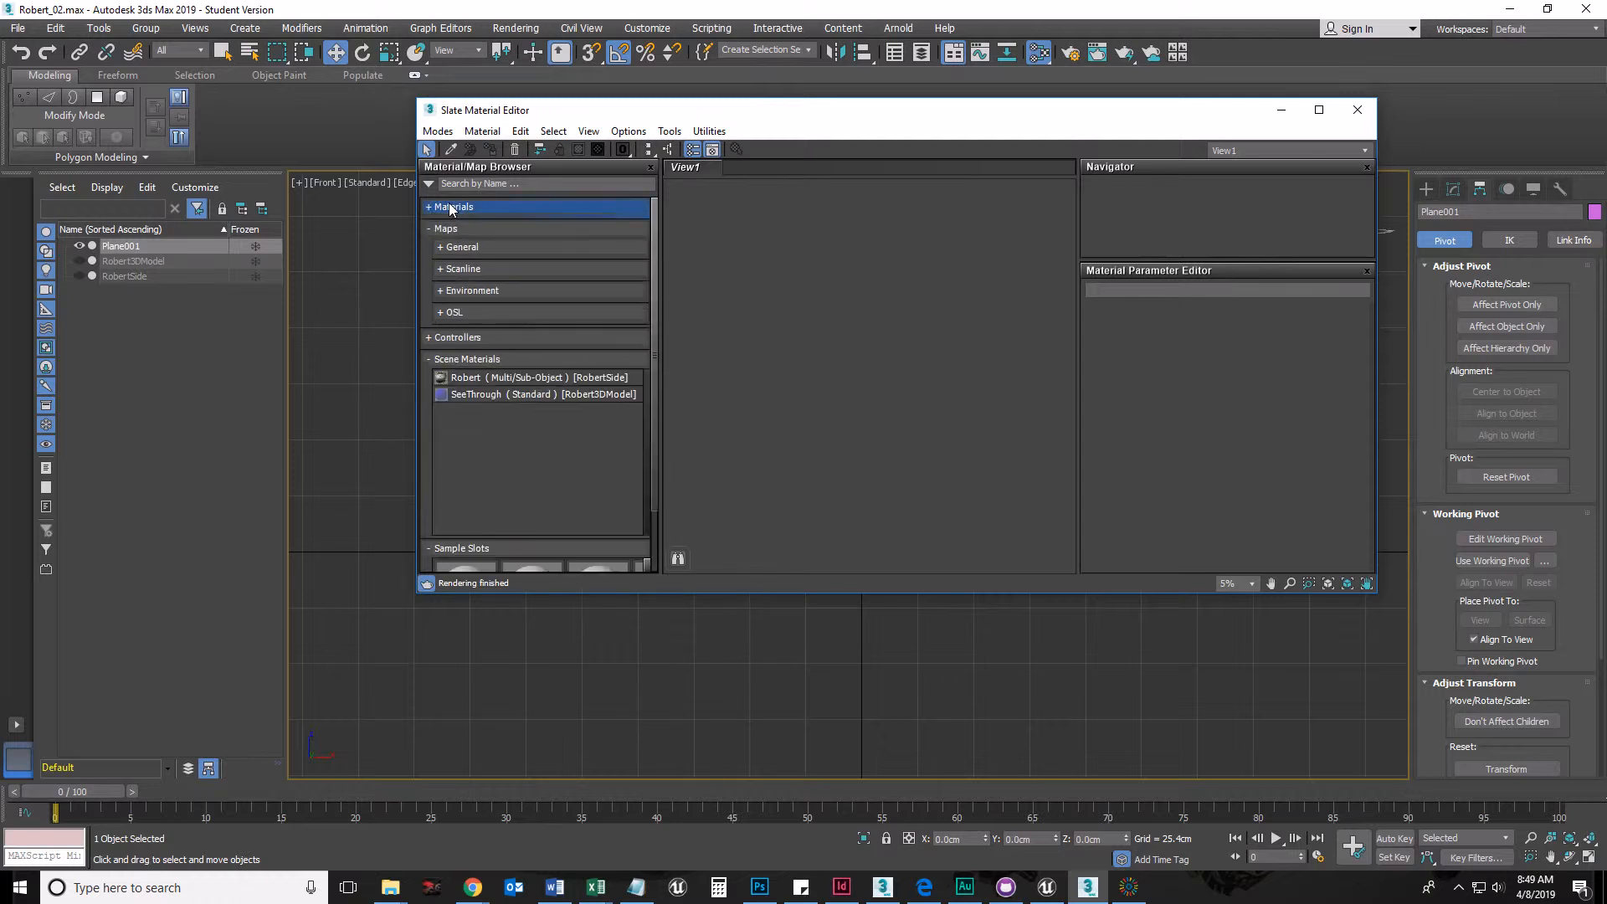
click(439, 229)
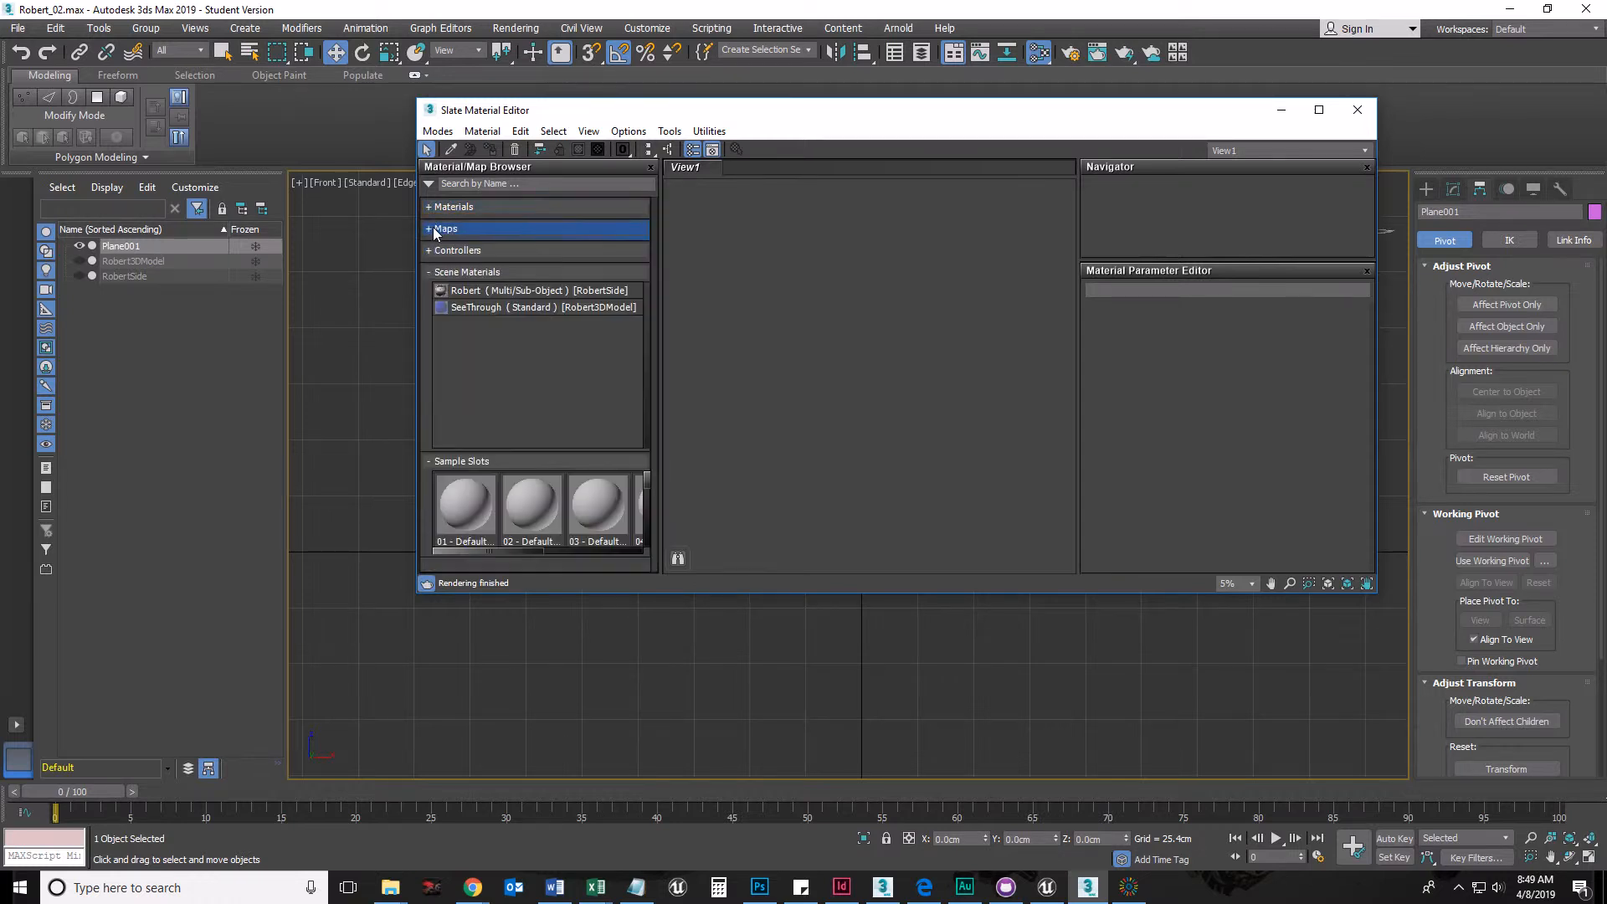
click(441, 272)
click(448, 295)
click(461, 294)
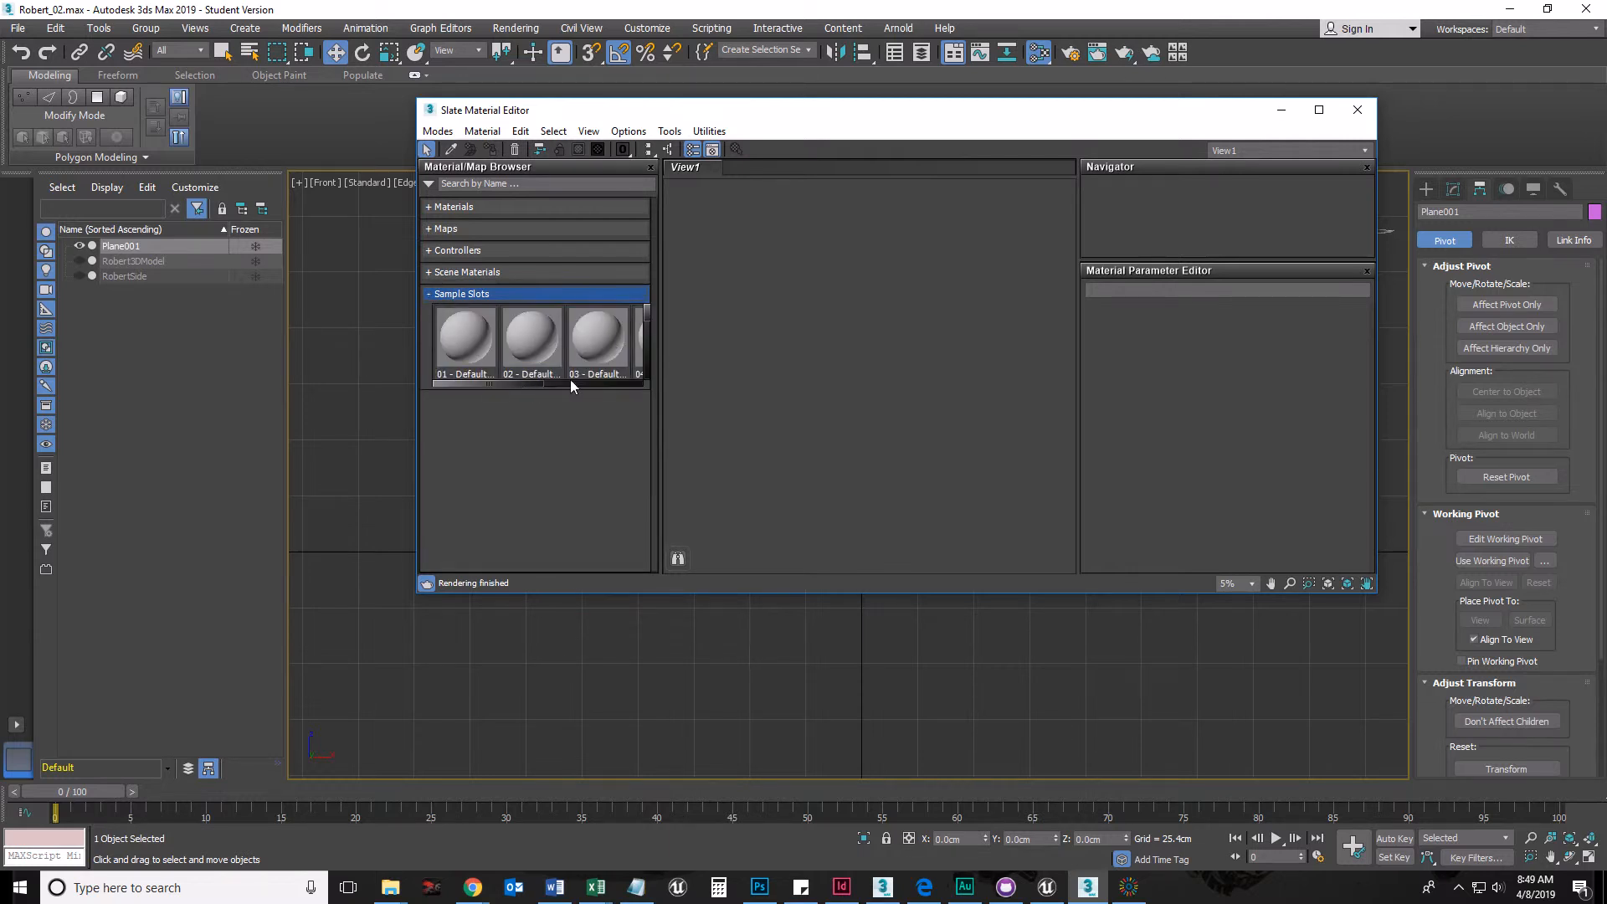
drag(531, 382, 494, 384)
click(451, 294)
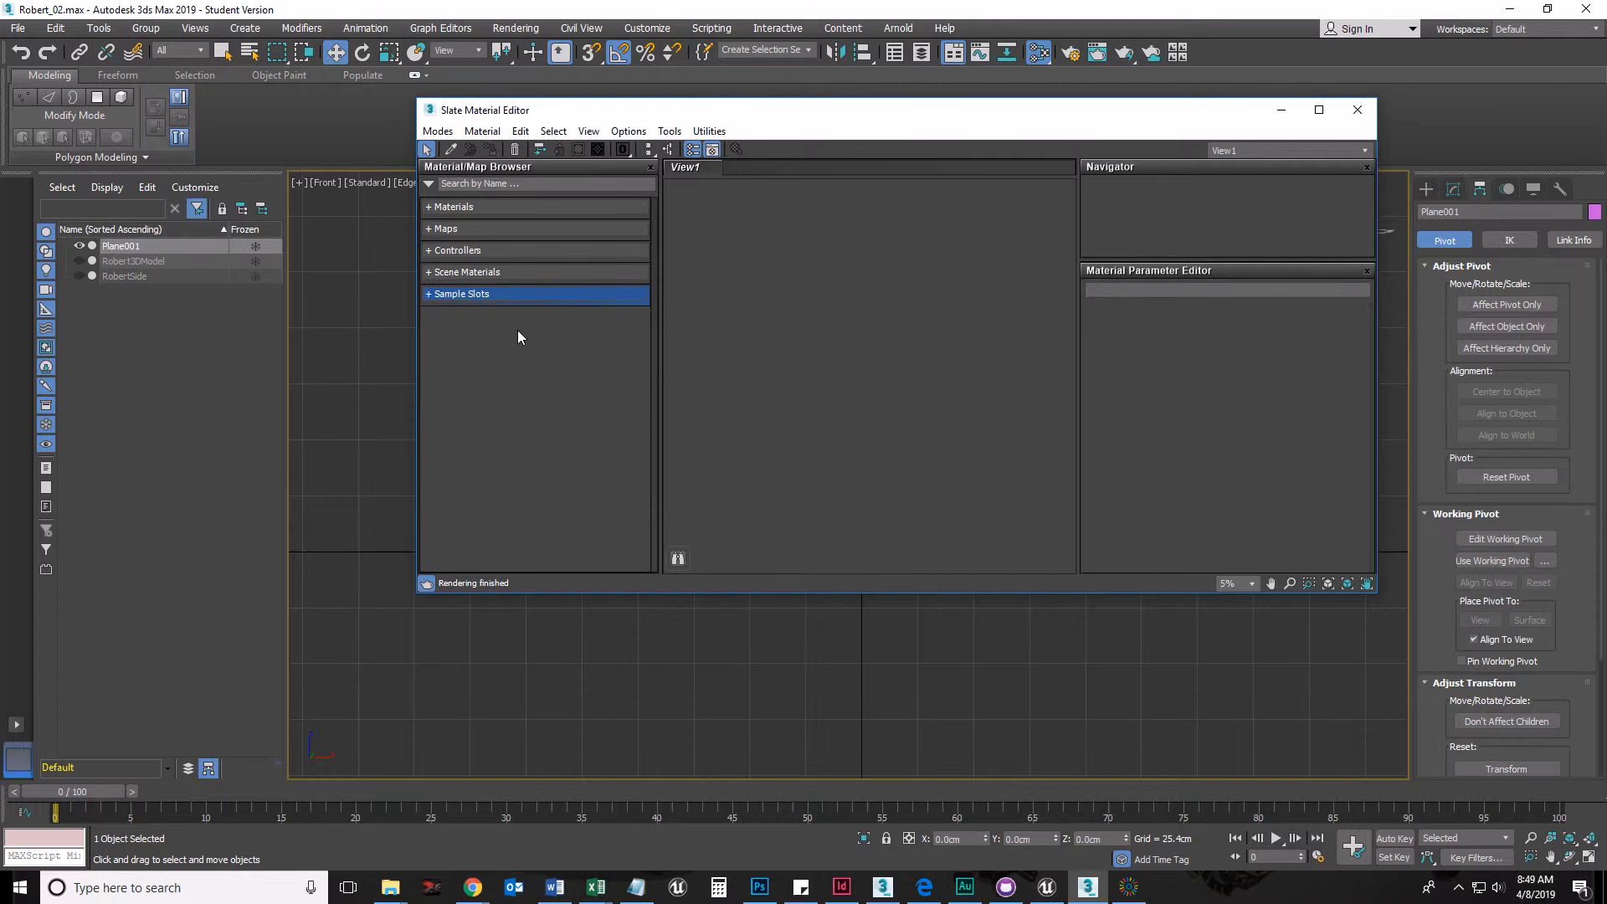
Step: Expand the General materials in the Material/Map Browser and add a Multi/Sub-Object material to View1
click(460, 208)
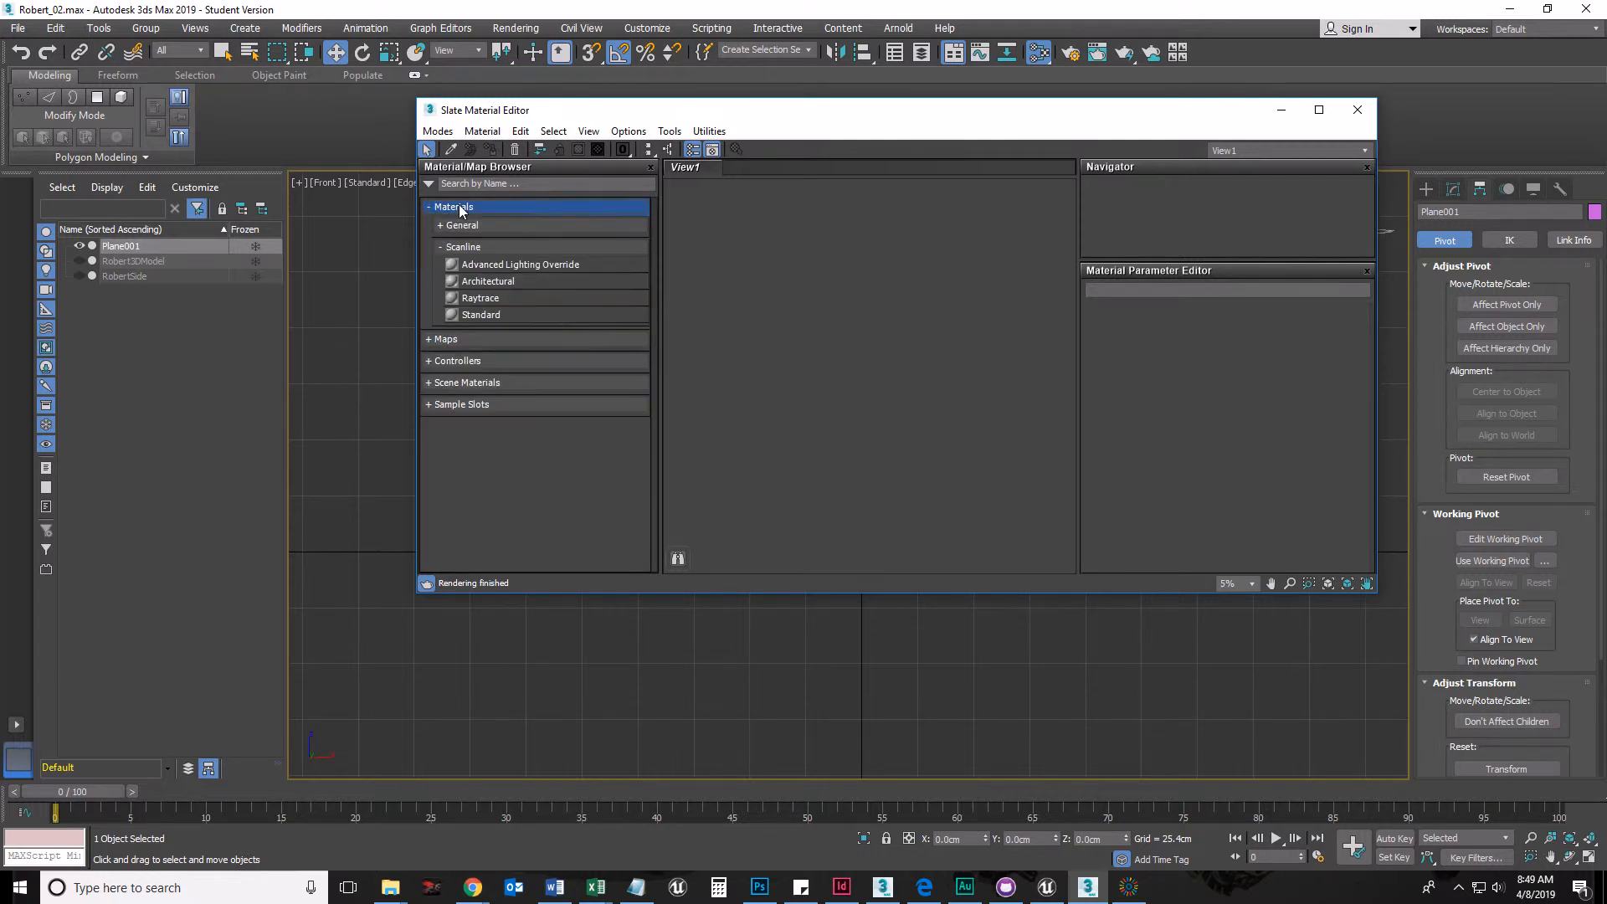
click(473, 226)
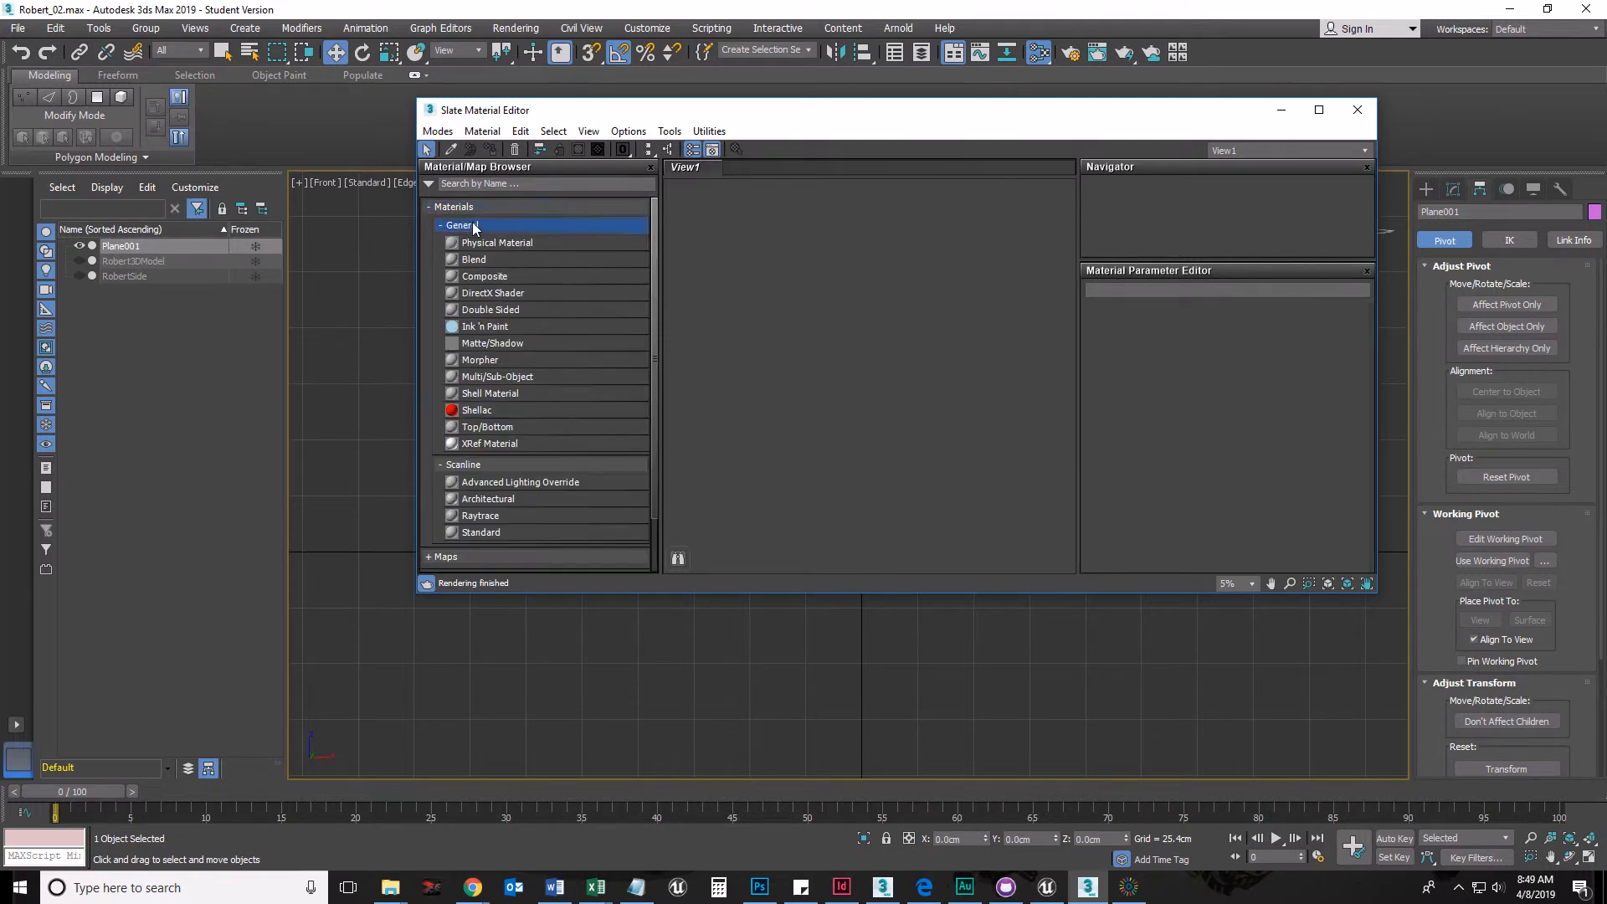
click(470, 379)
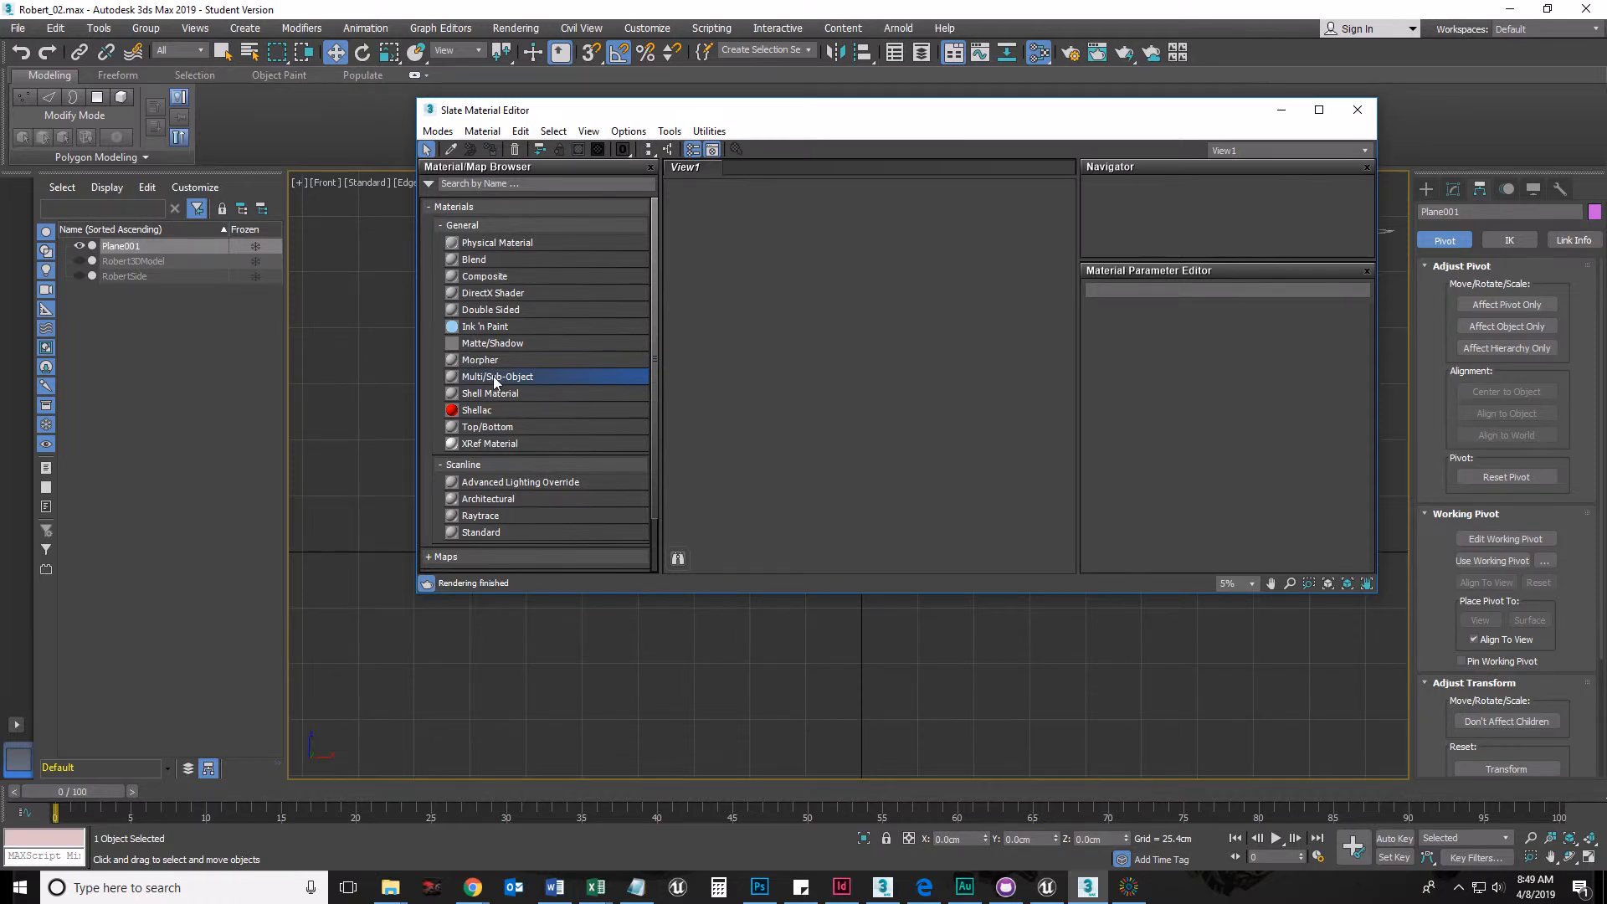
drag(514, 382, 868, 317)
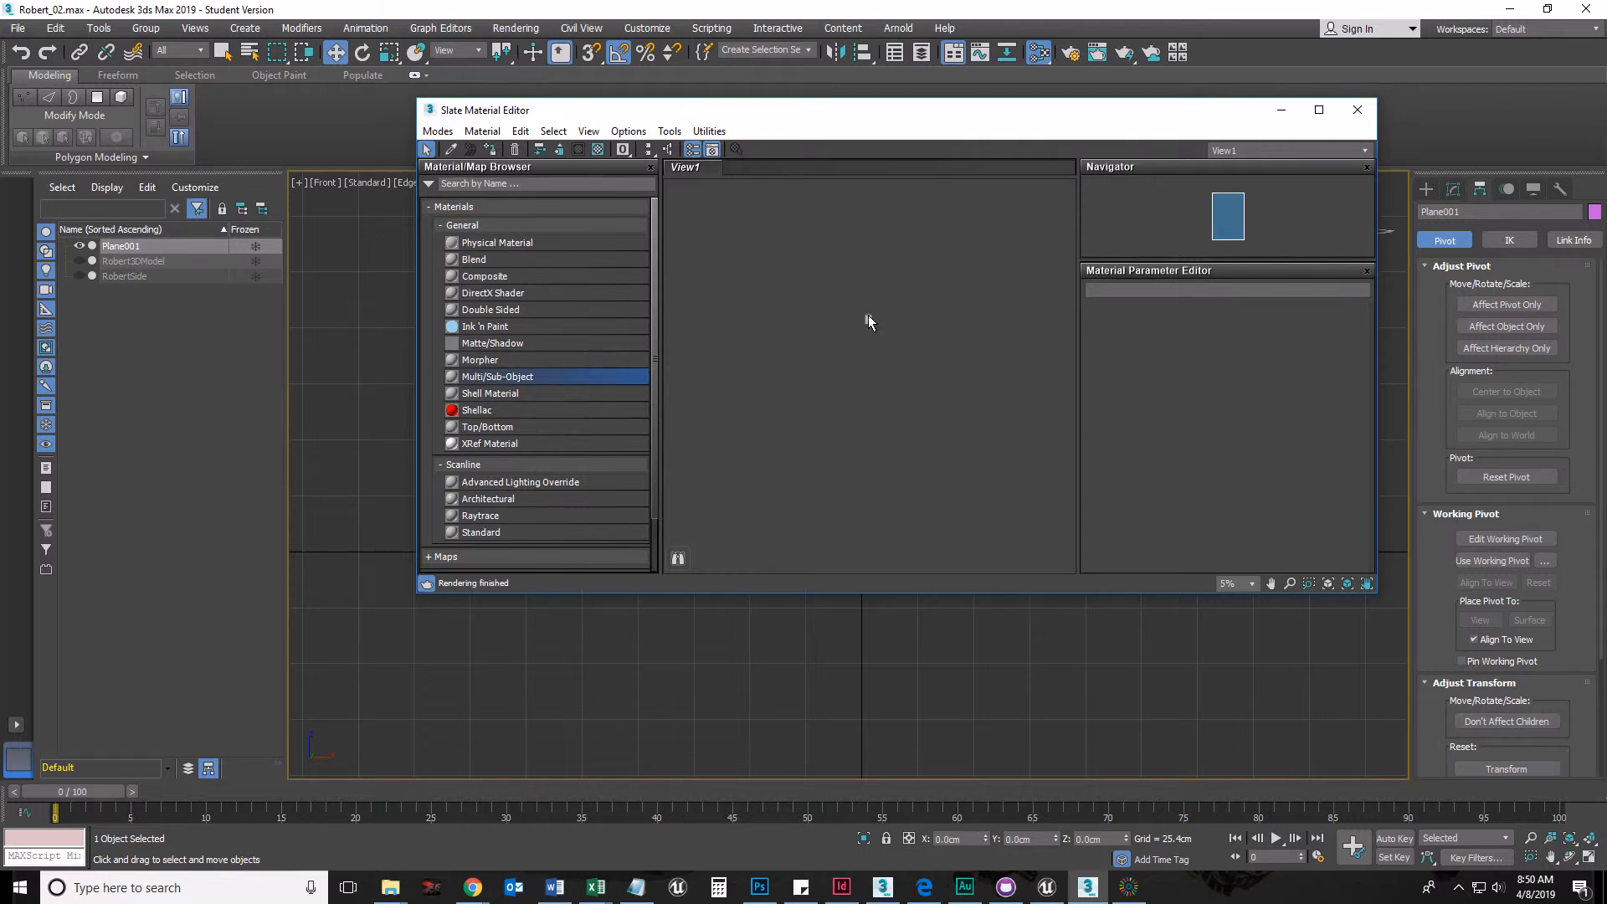
scroll(806, 395, up, 6)
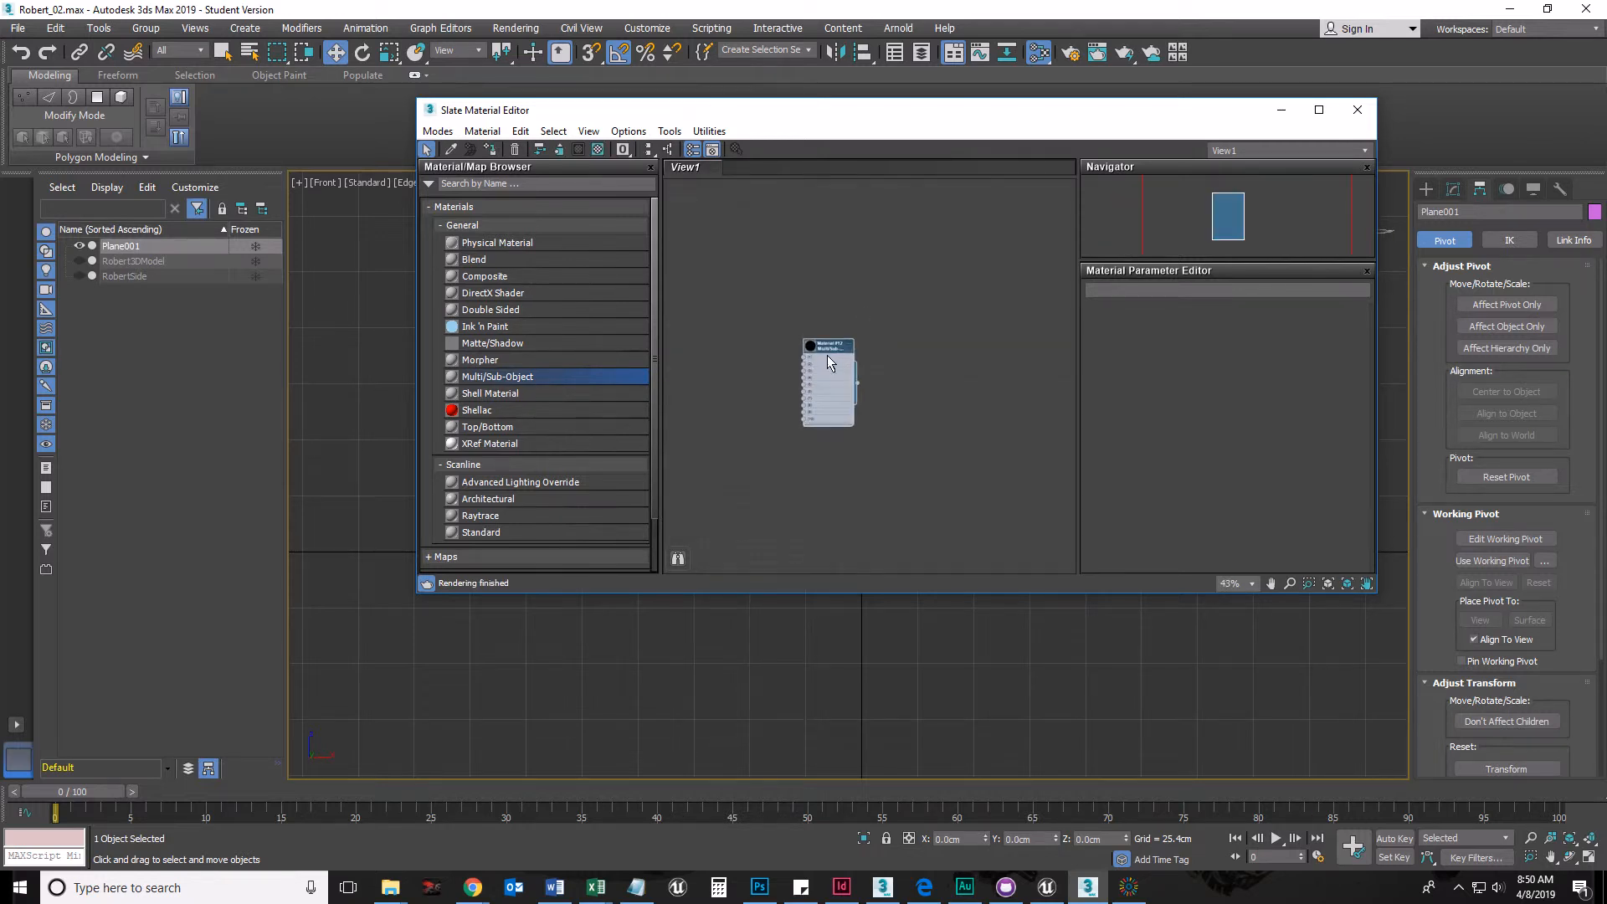
scroll(837, 394, up, 1)
middle_drag(866, 393, 1011, 310)
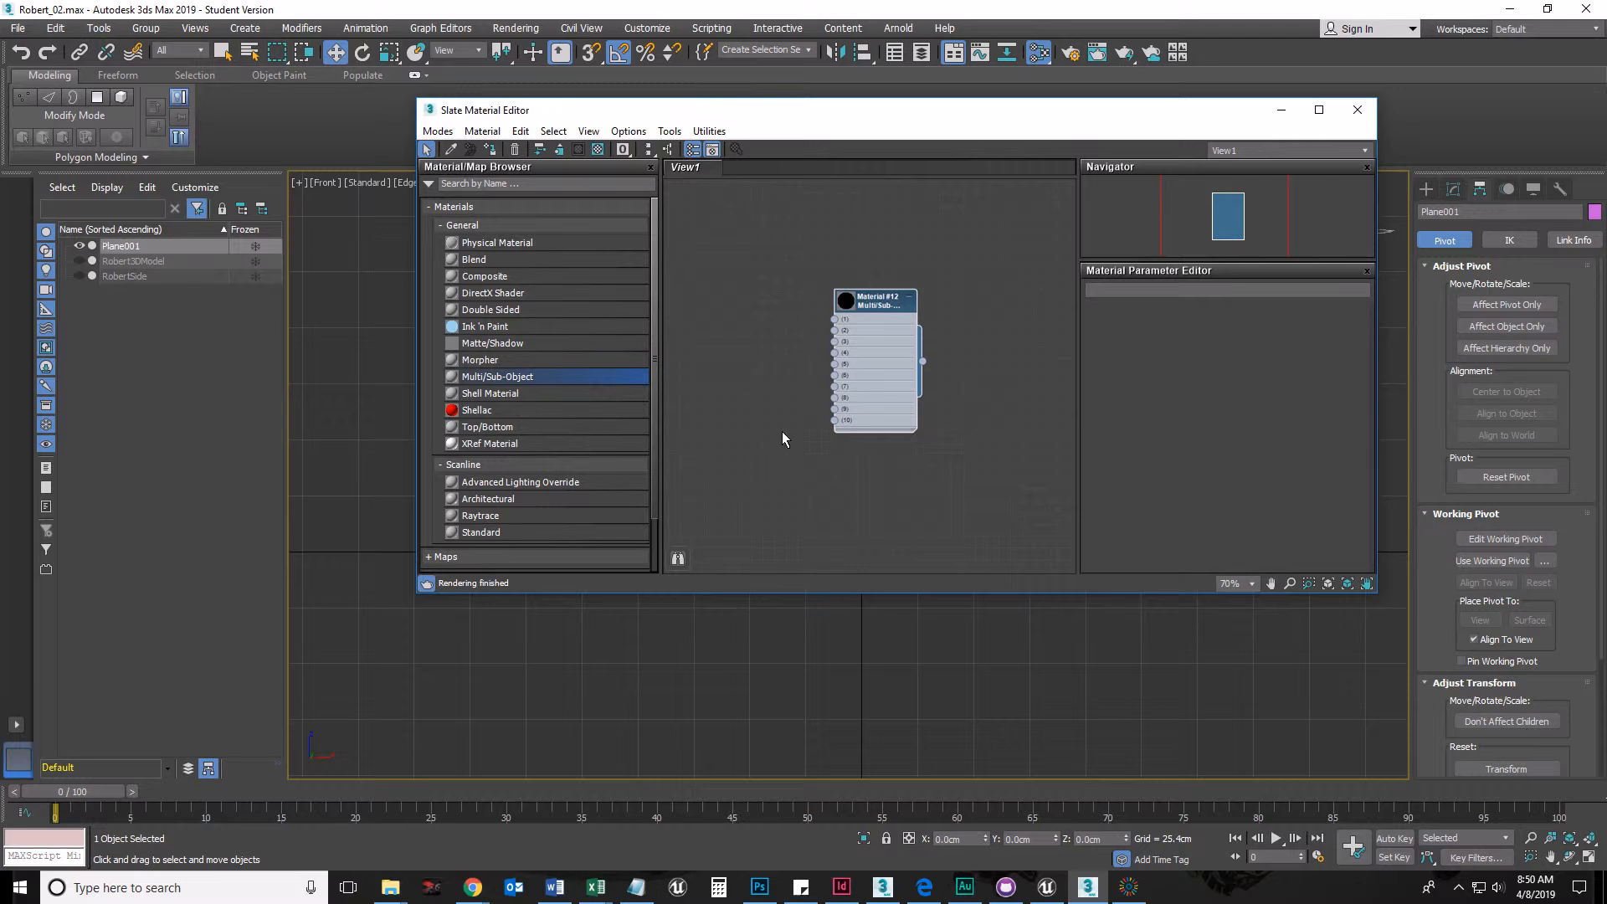
Step: Open the parameters of the new Multi/Sub-Object material node
double_click(877, 303)
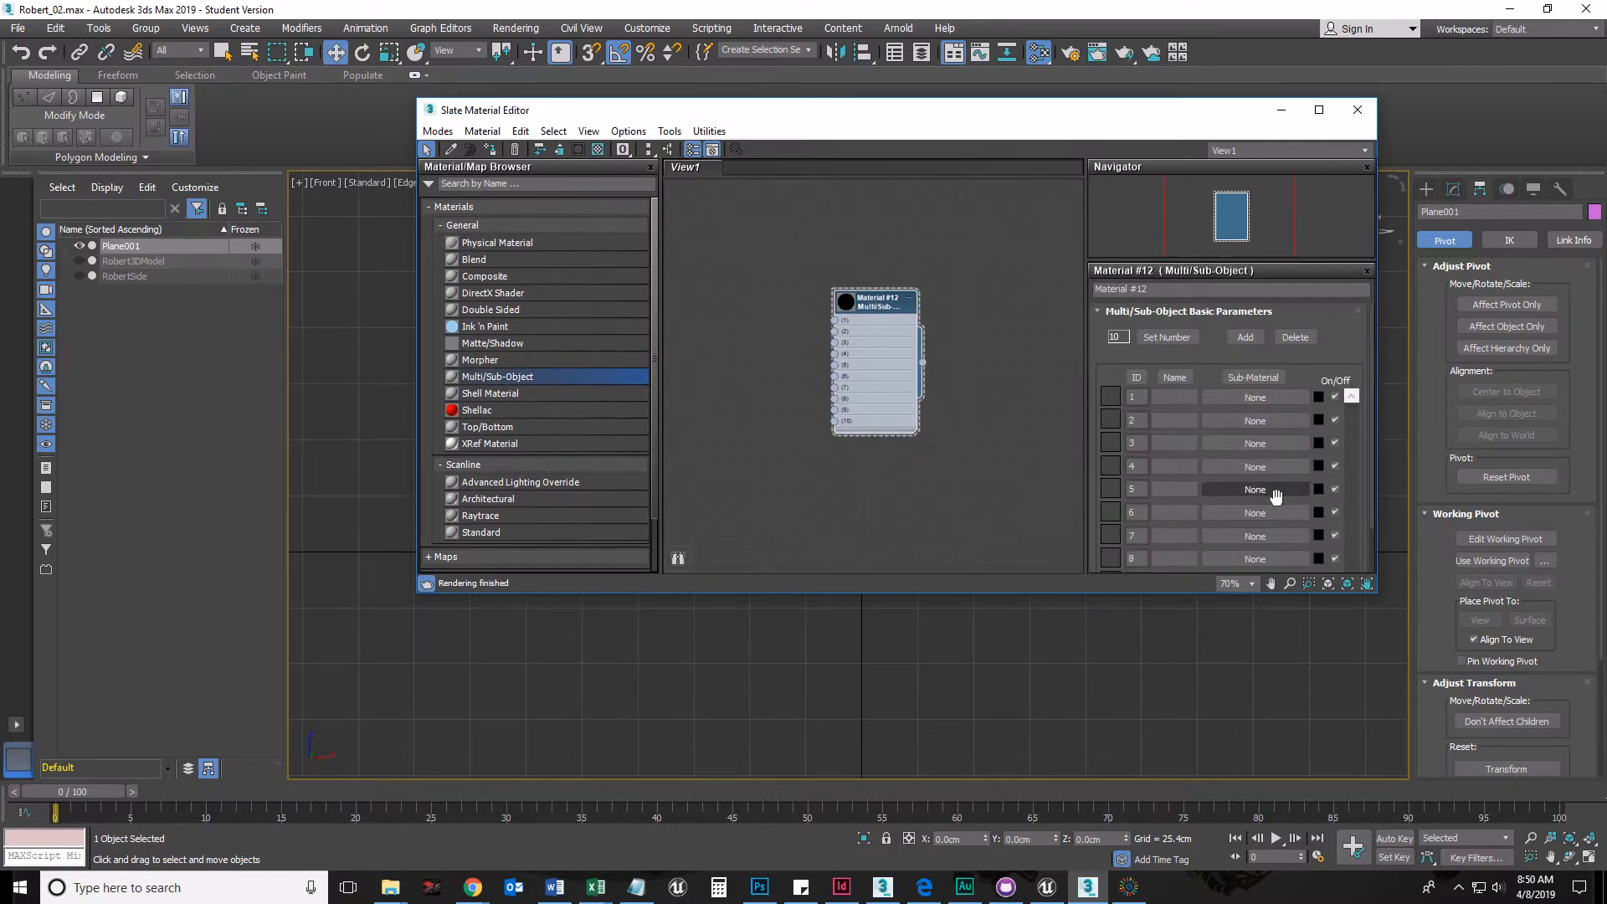
click(1373, 251)
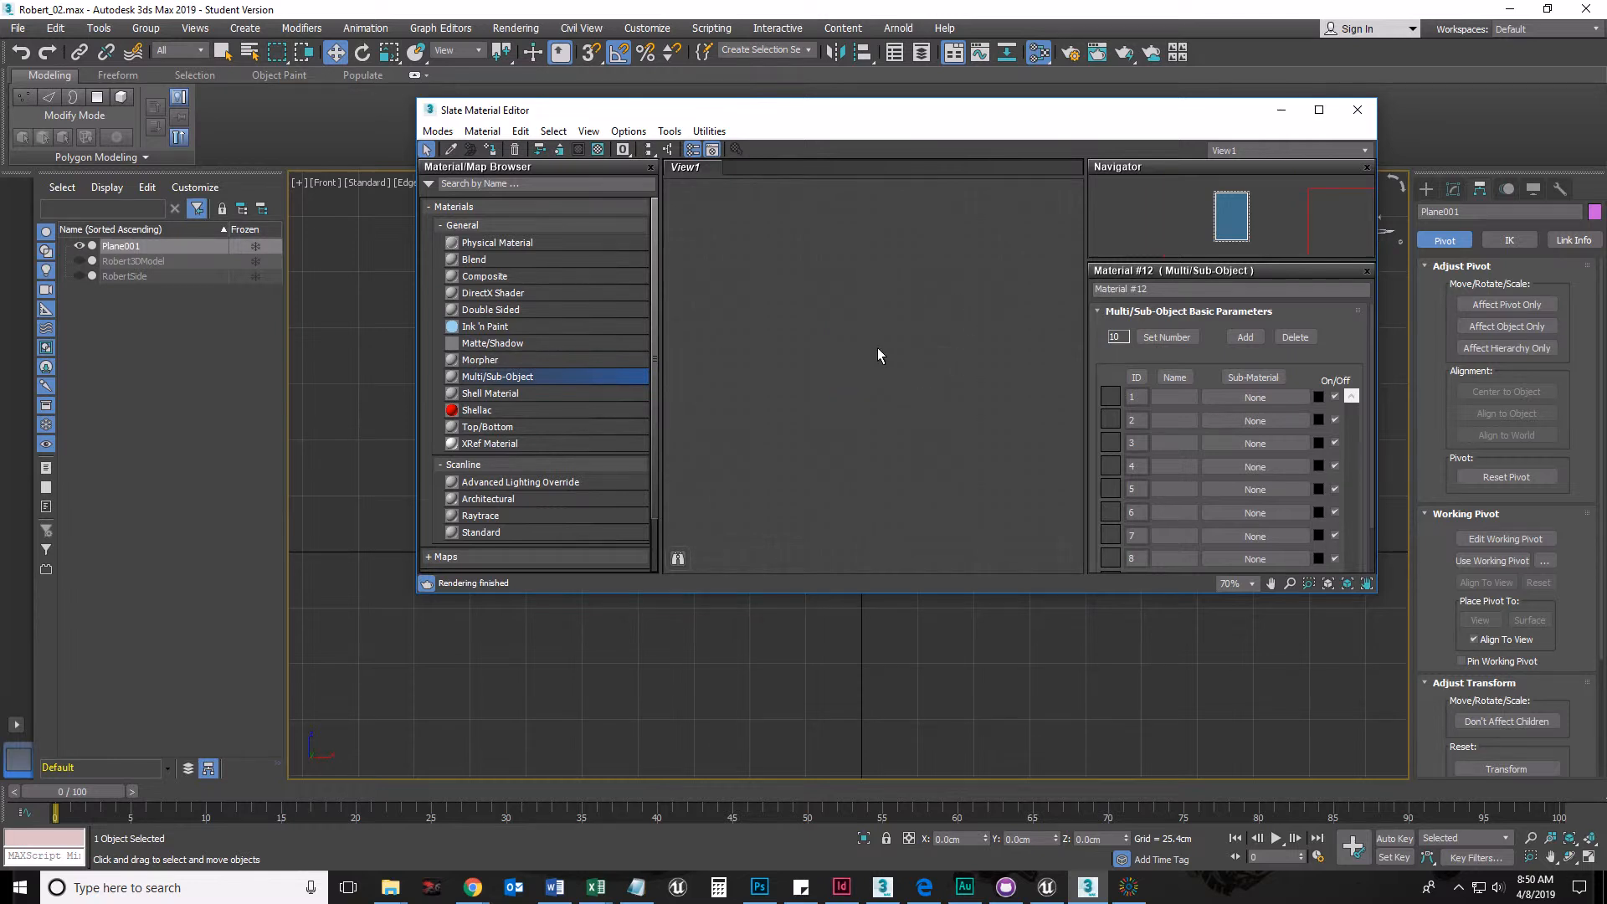
click(1278, 209)
middle_drag(858, 369, 1003, 349)
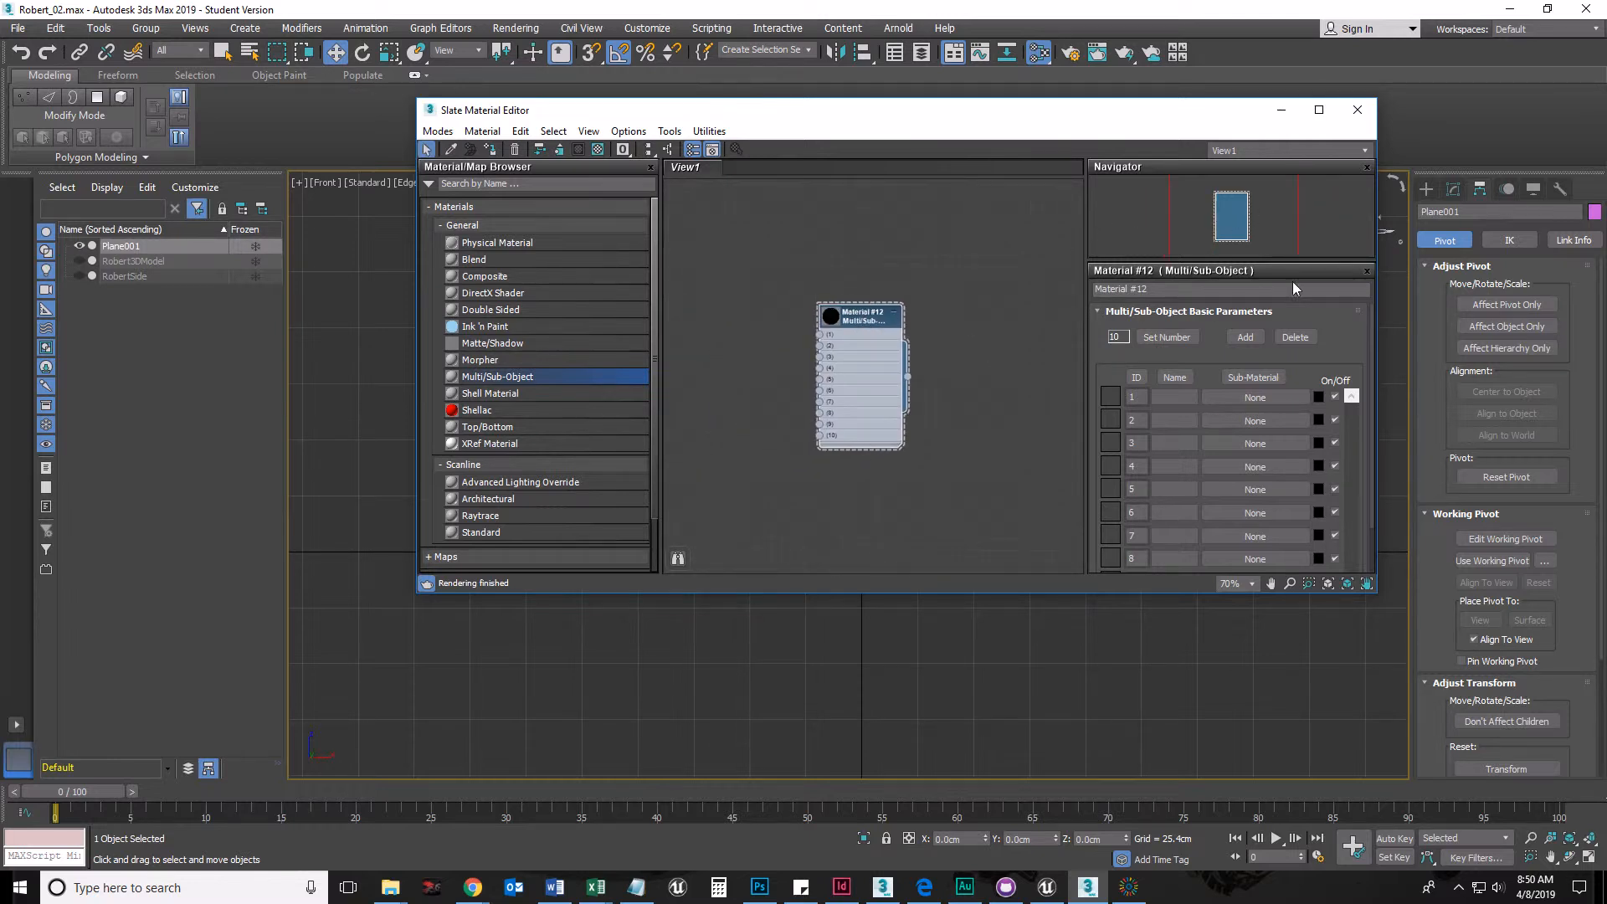
click(870, 308)
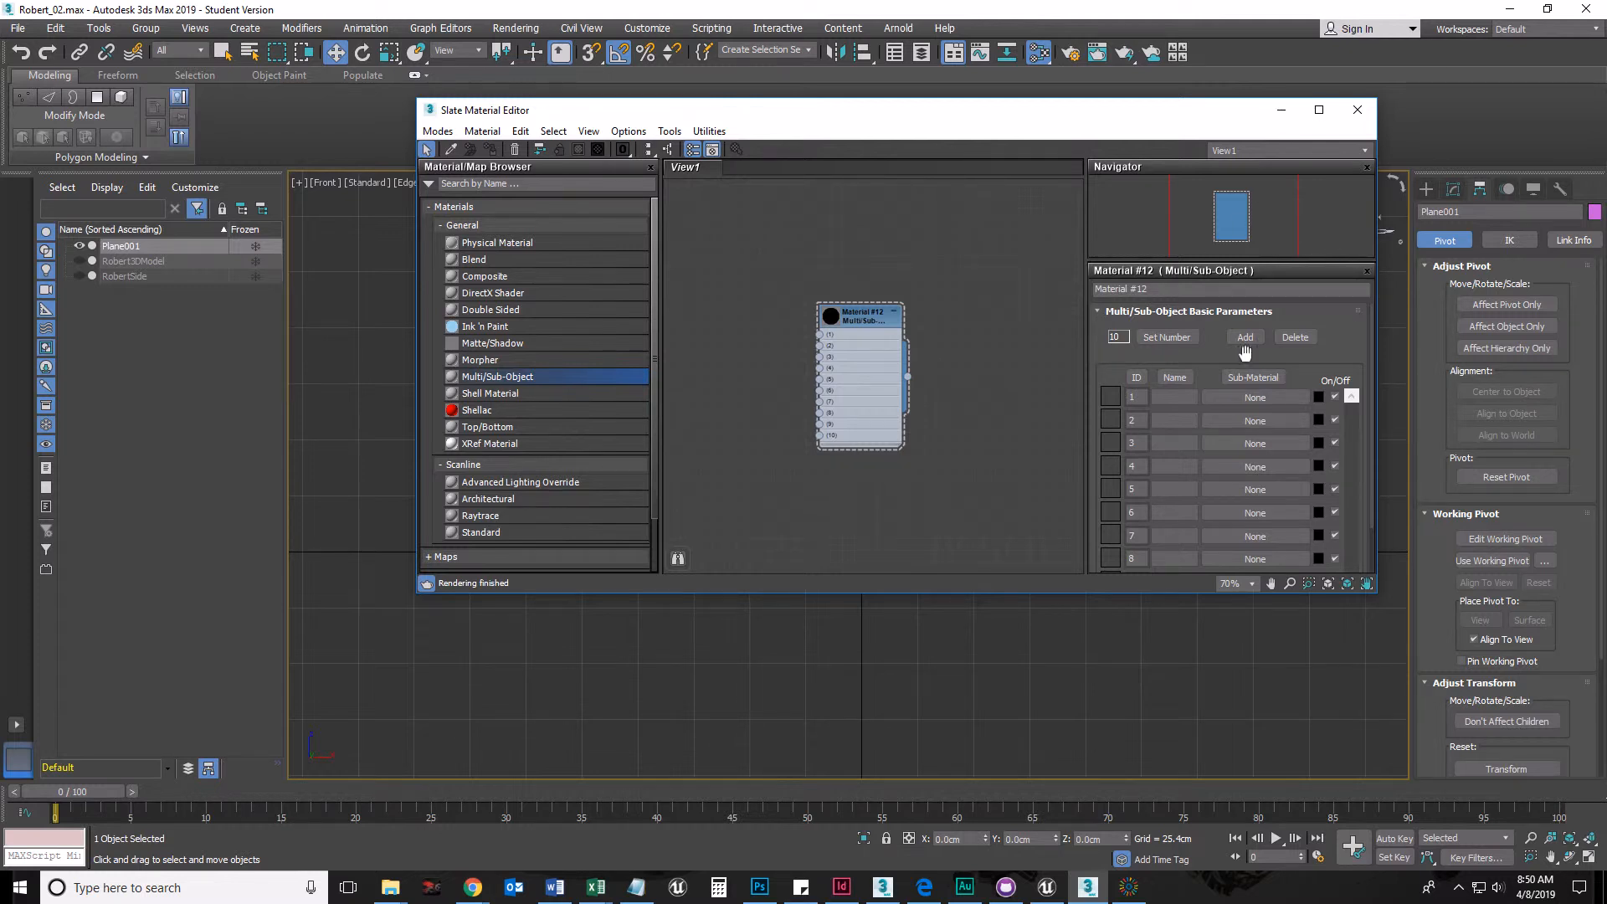
Step: Name the Multi/Sub-Object material ReferencePlanes and set its number of materials to 2
click(1193, 289)
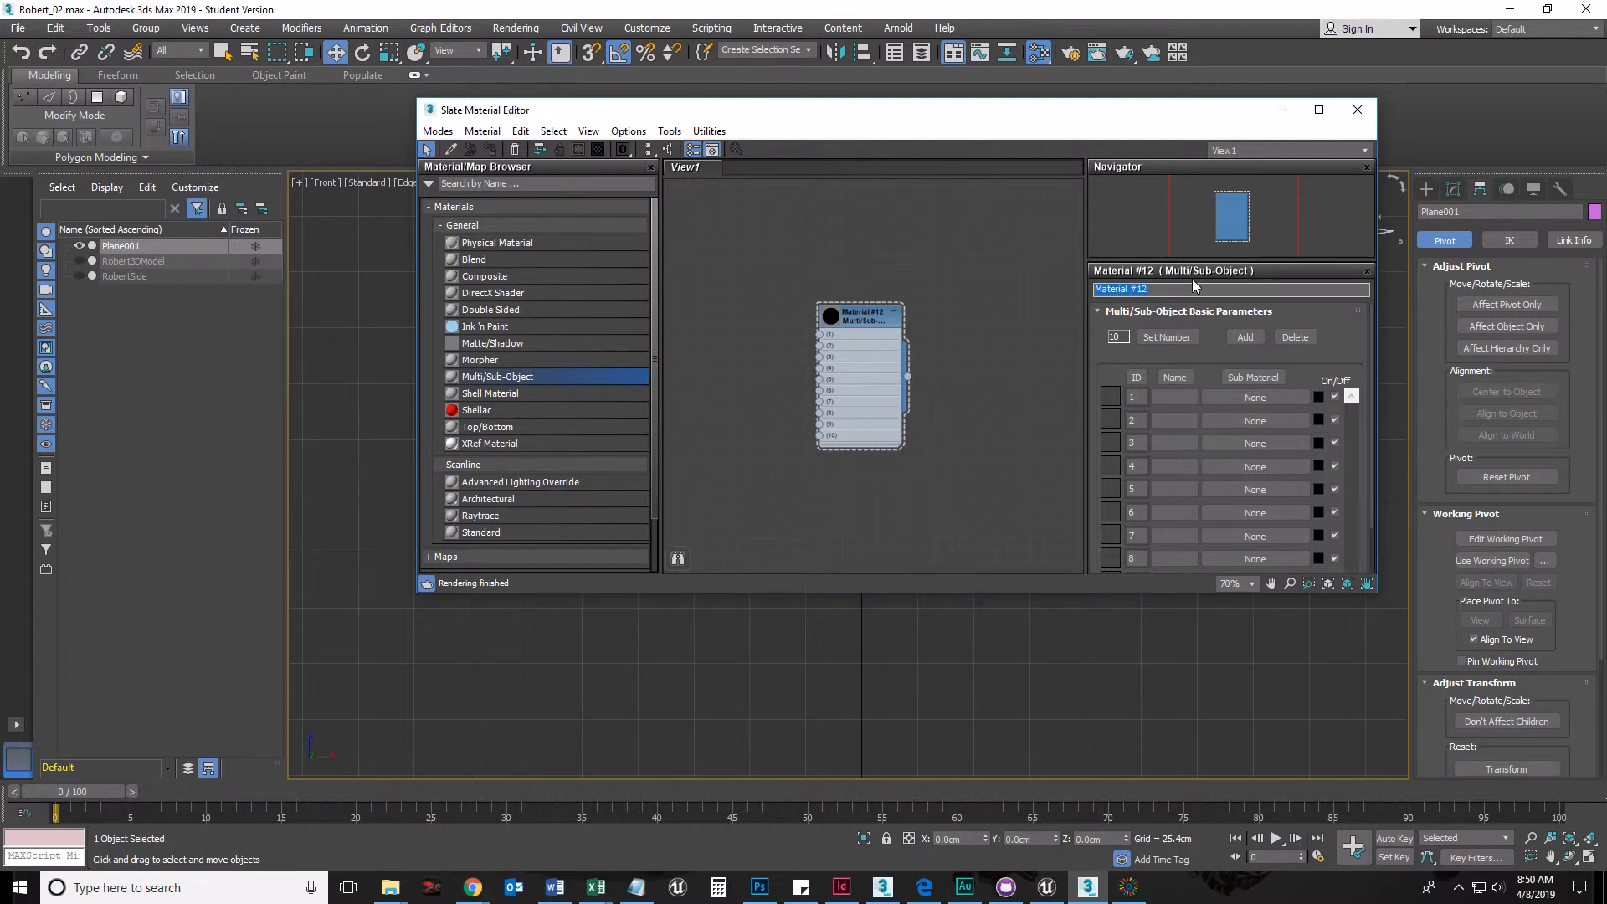
key(BackSpace)
text(ReferencePlanes)
key(Return)
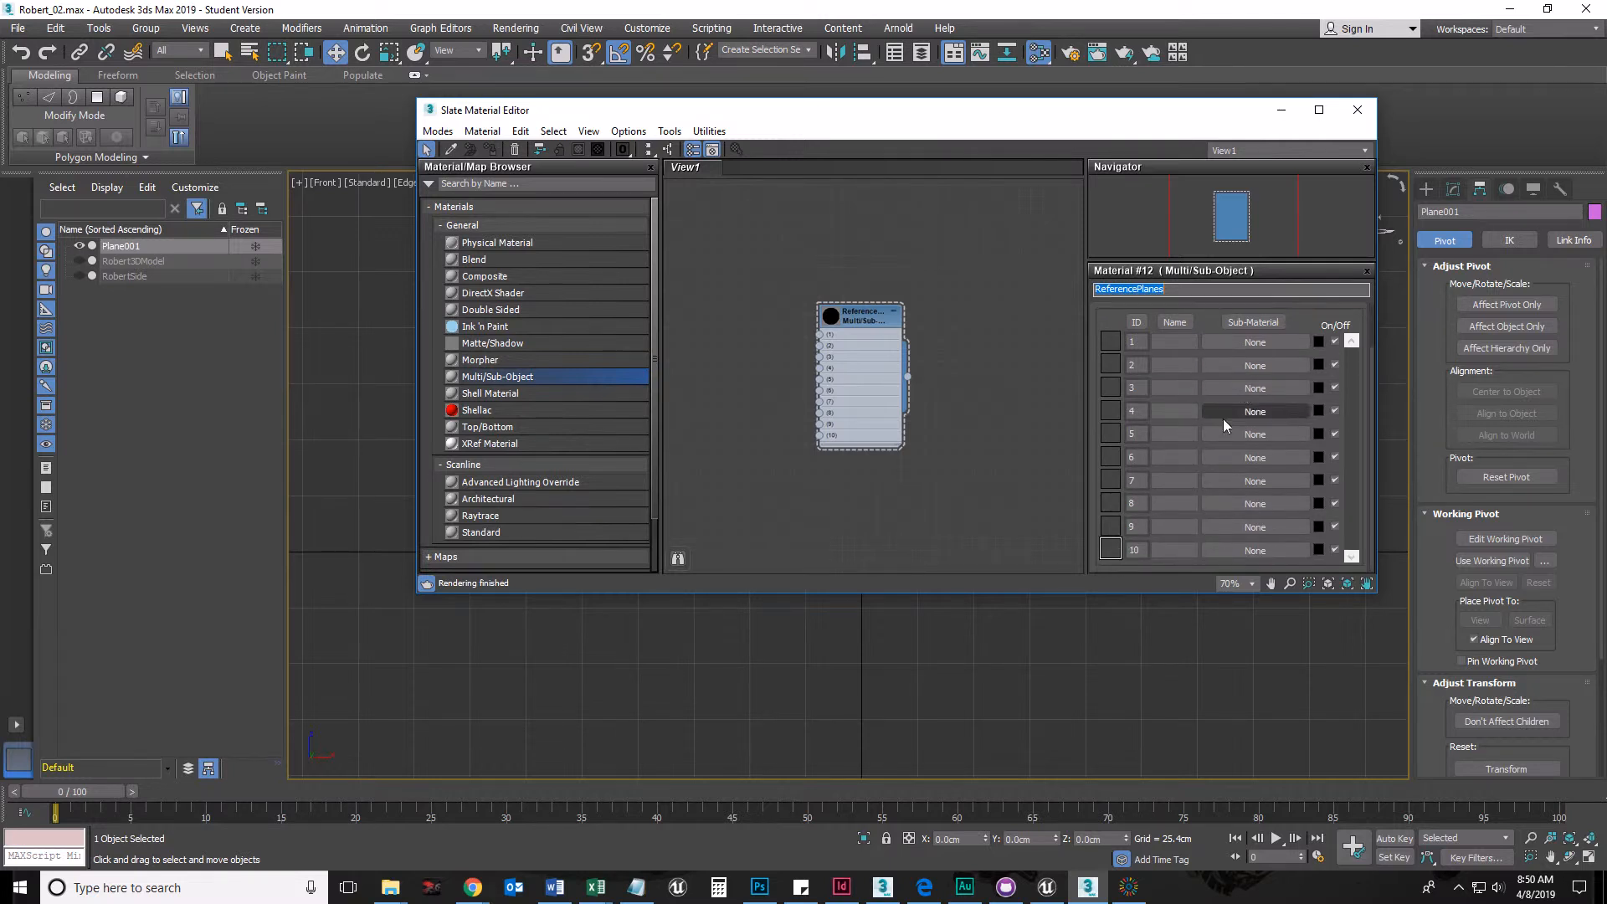
click(1164, 337)
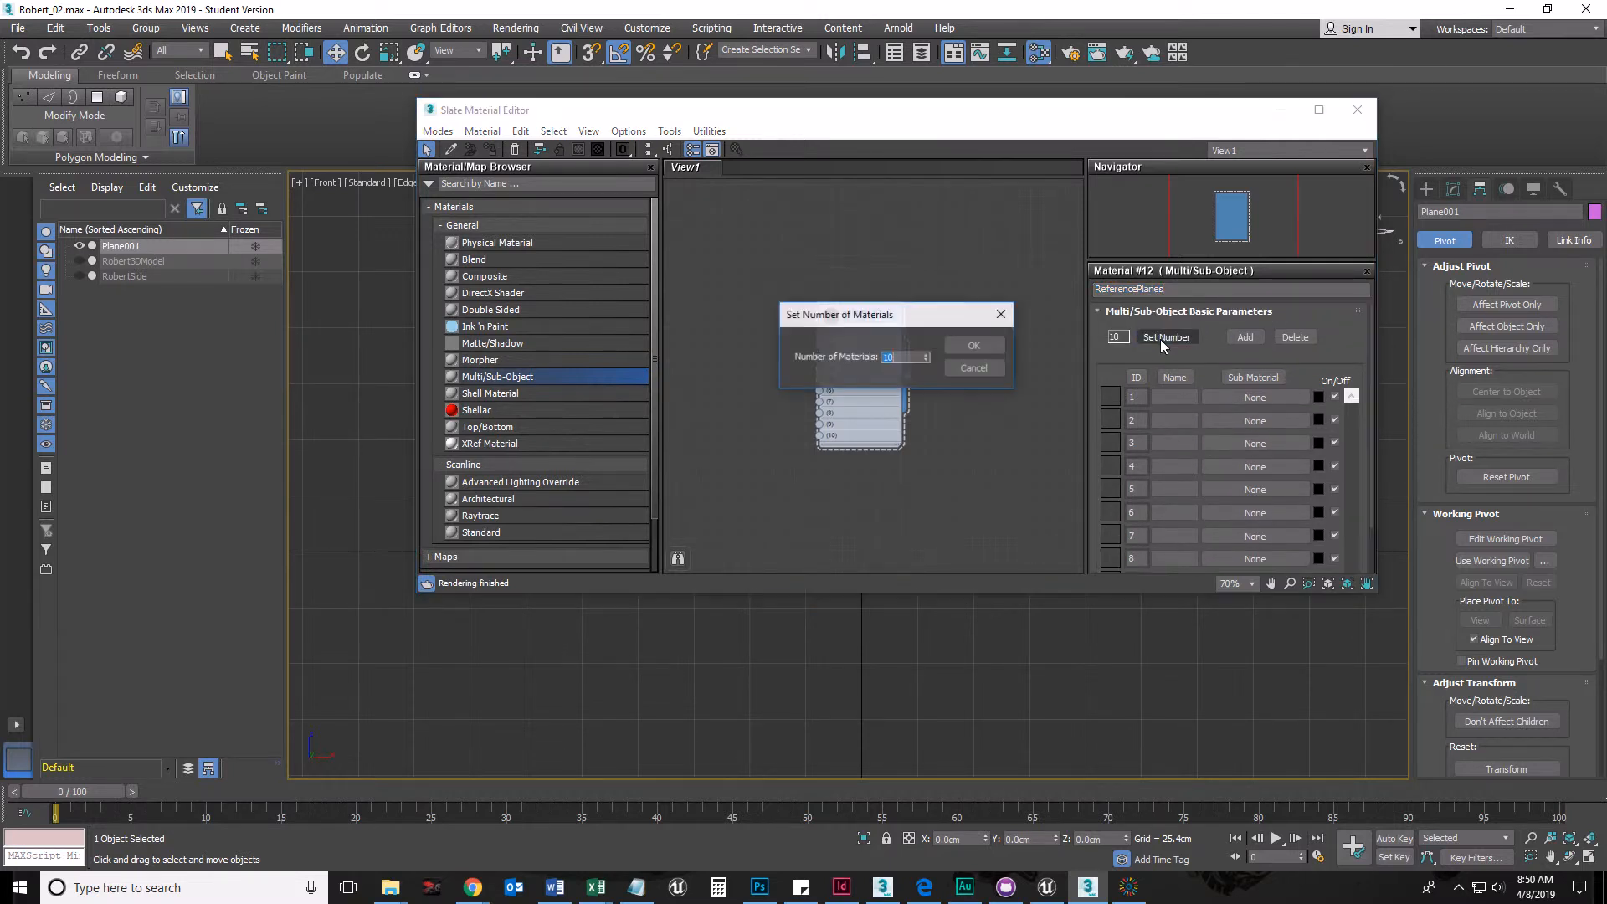
click(973, 344)
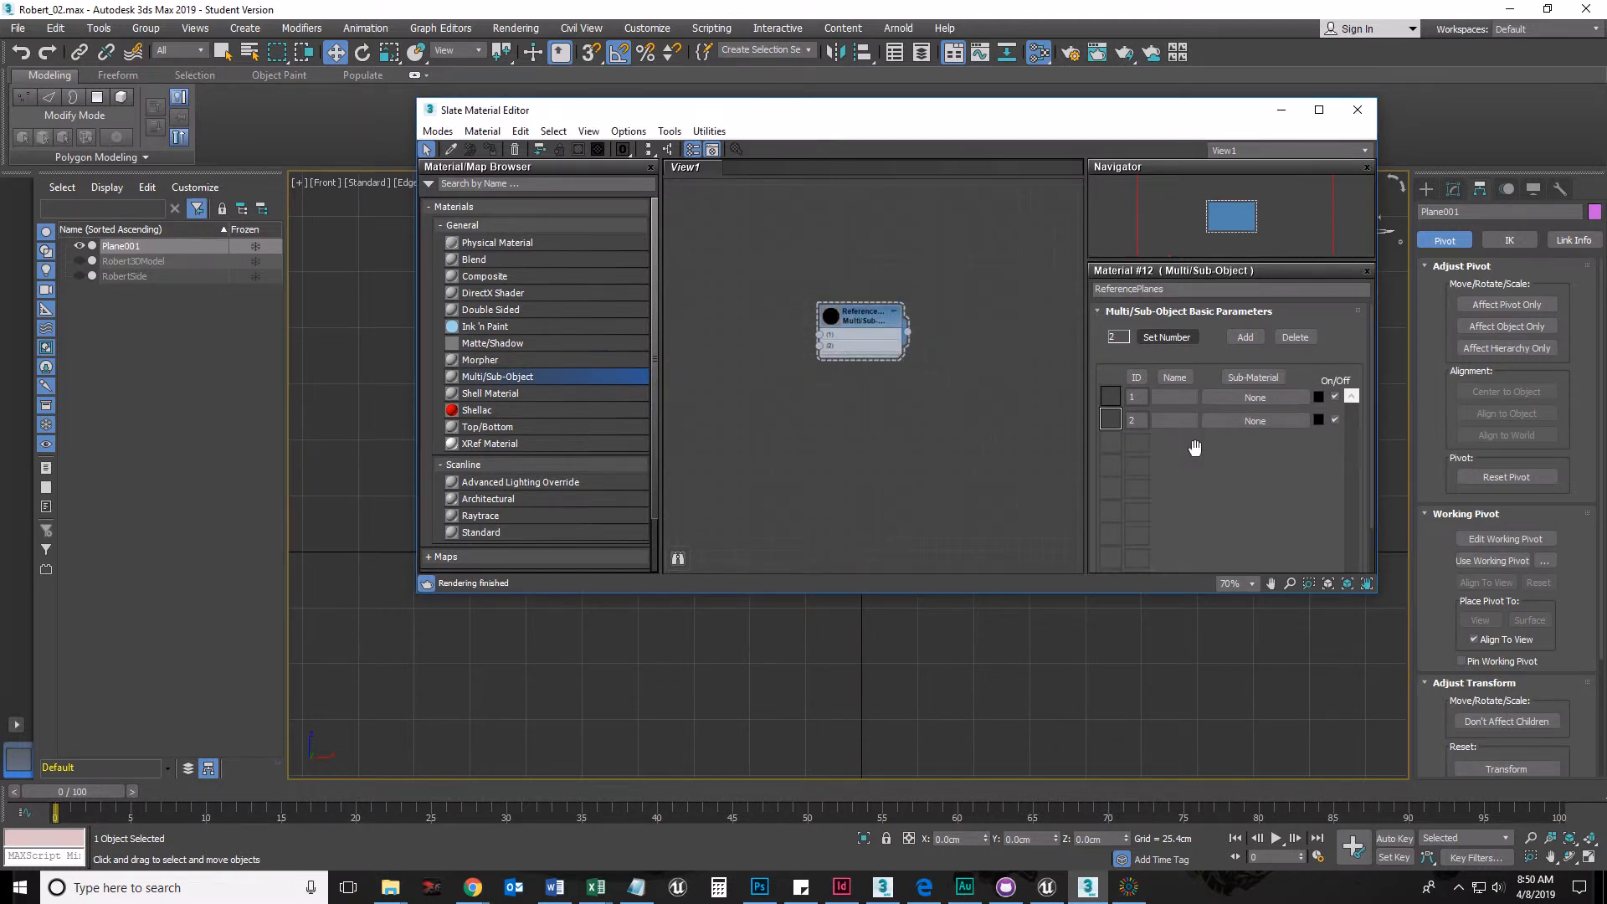
Step: Assign a Scanline Standard material to sub-material ID 1 of ReferencePlanes and arrange its node beside the parent node
click(1256, 398)
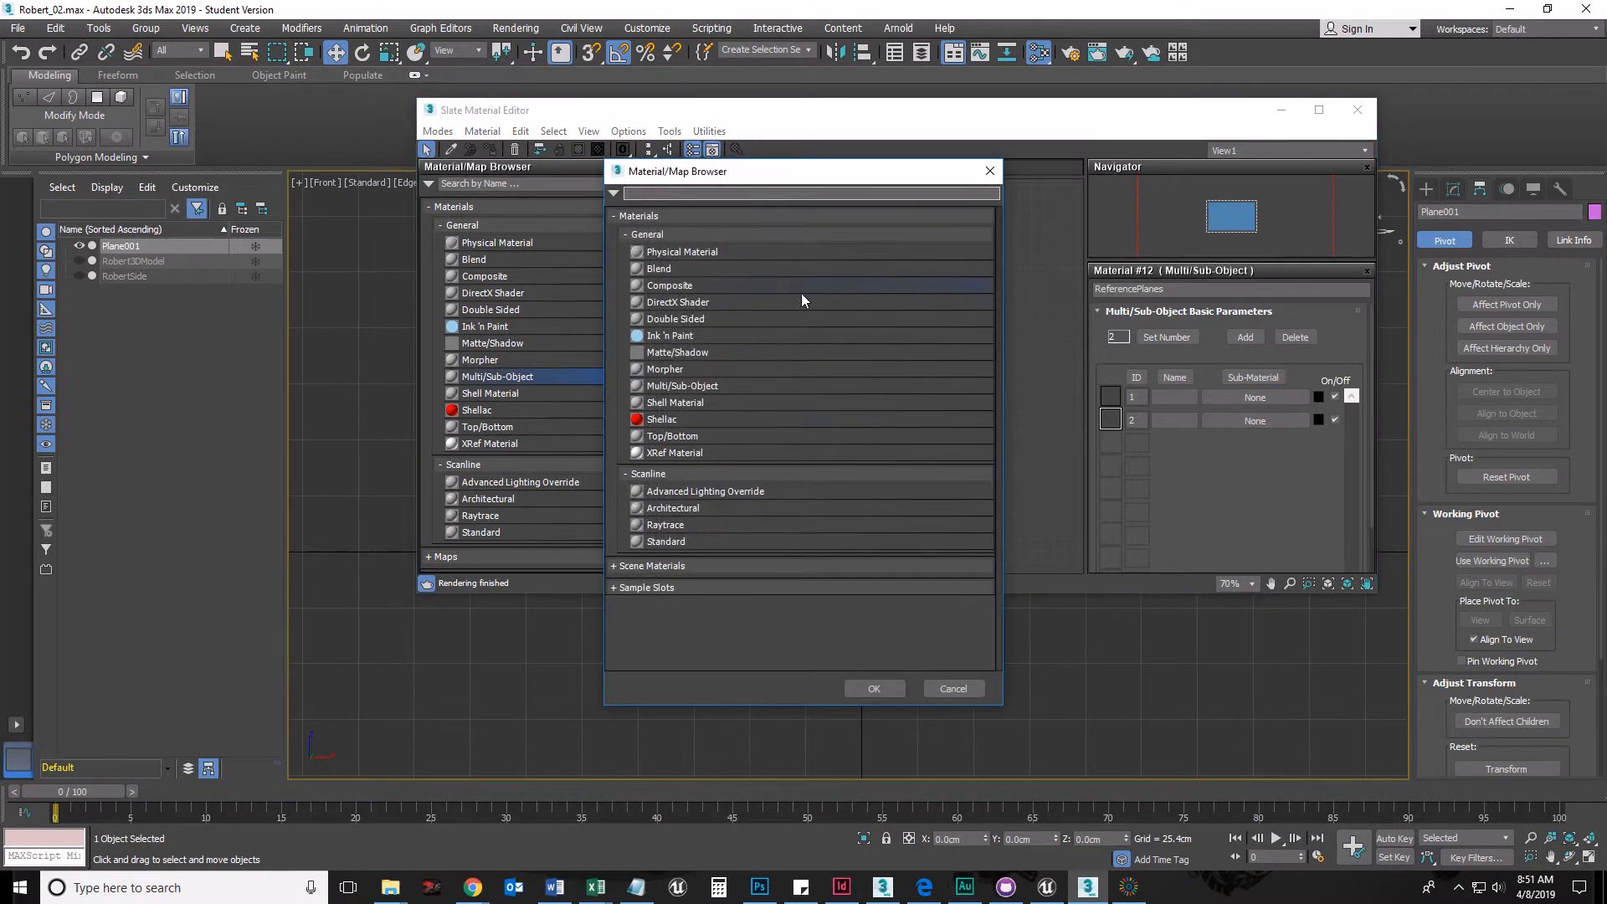
click(645, 235)
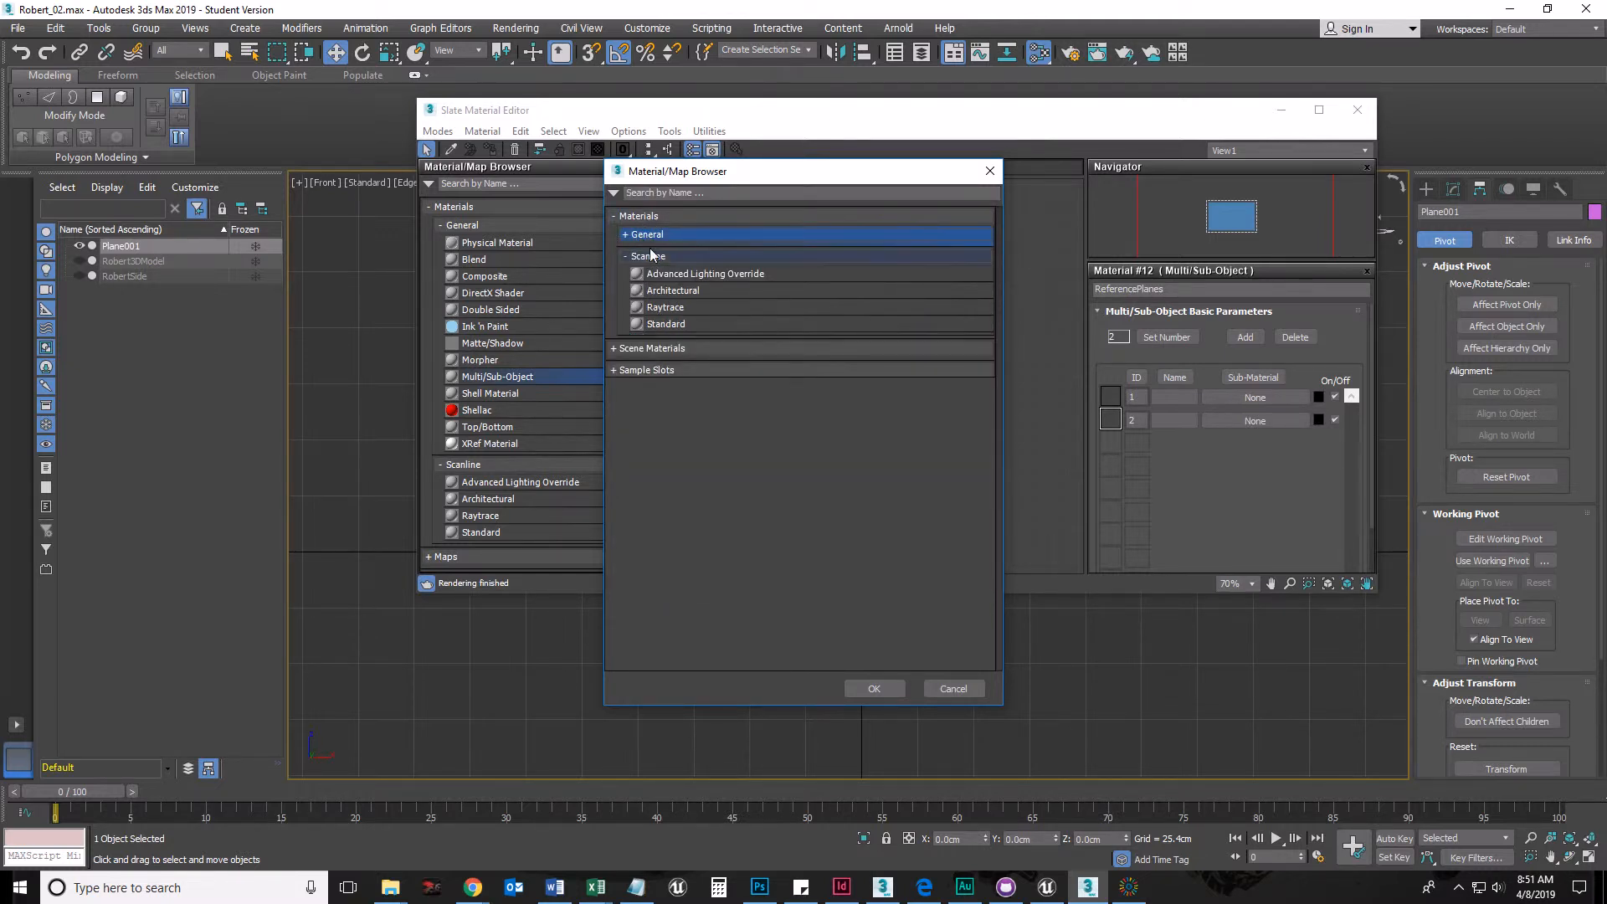
click(672, 324)
double_click(687, 324)
right_click(814, 430)
click(822, 382)
middle_drag(787, 386, 903, 414)
mouse_move(840, 295)
mouse_down()
mouse_move(864, 216)
mouse_move(864, 273)
mouse_up()
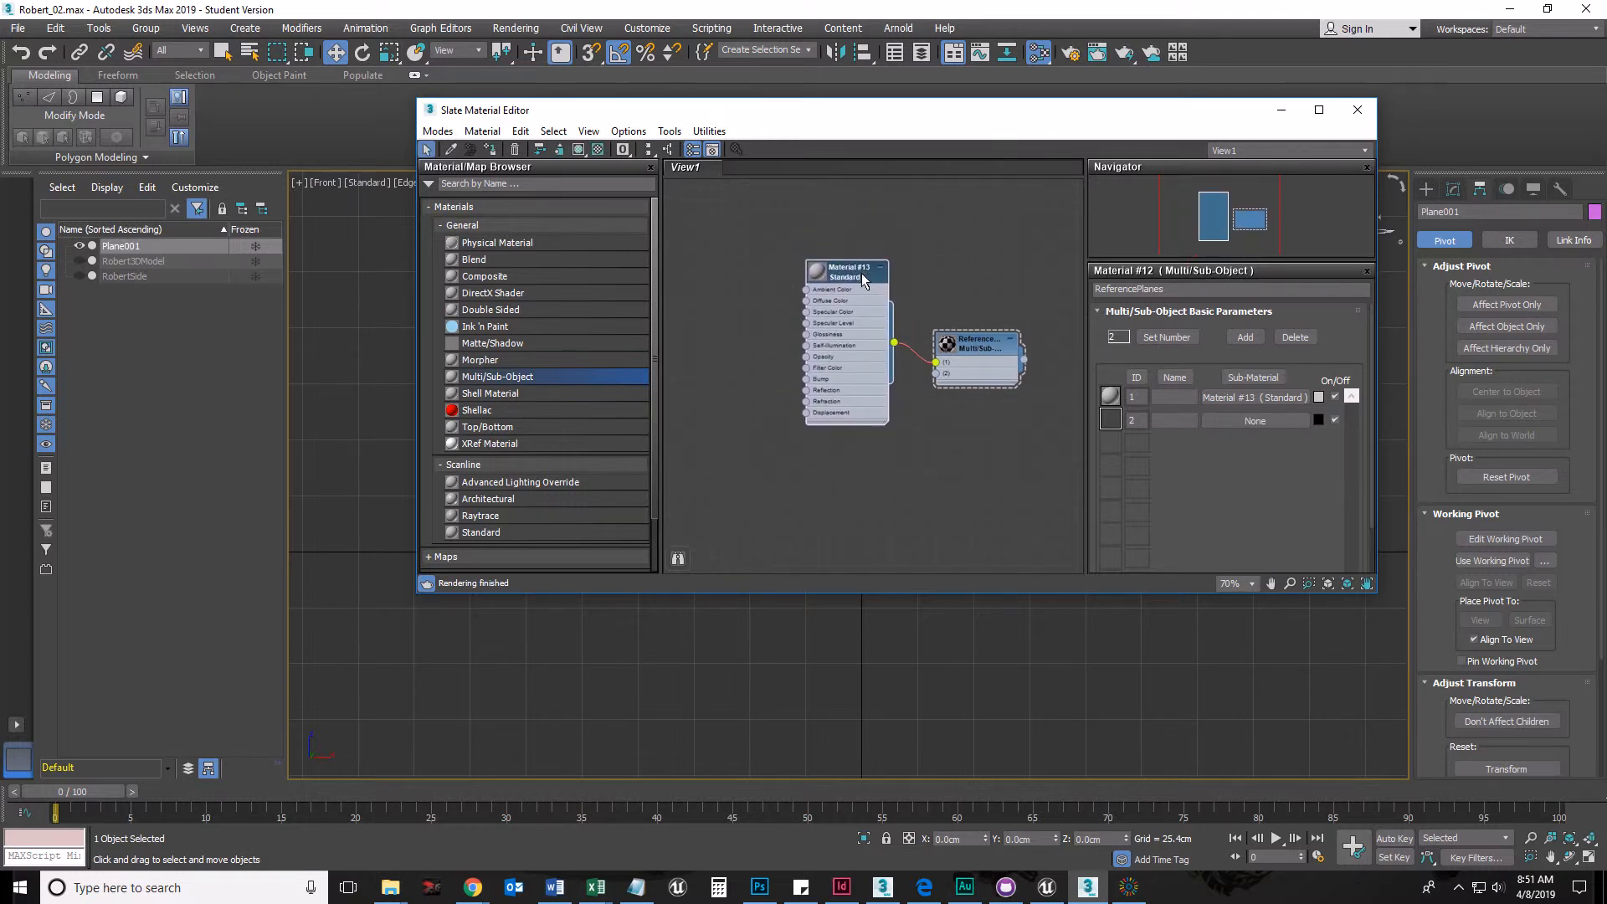
Step: Rename the Standard sub-material in slot 1 to FrontView and shift its node slightly upward in View1
double_click(850, 275)
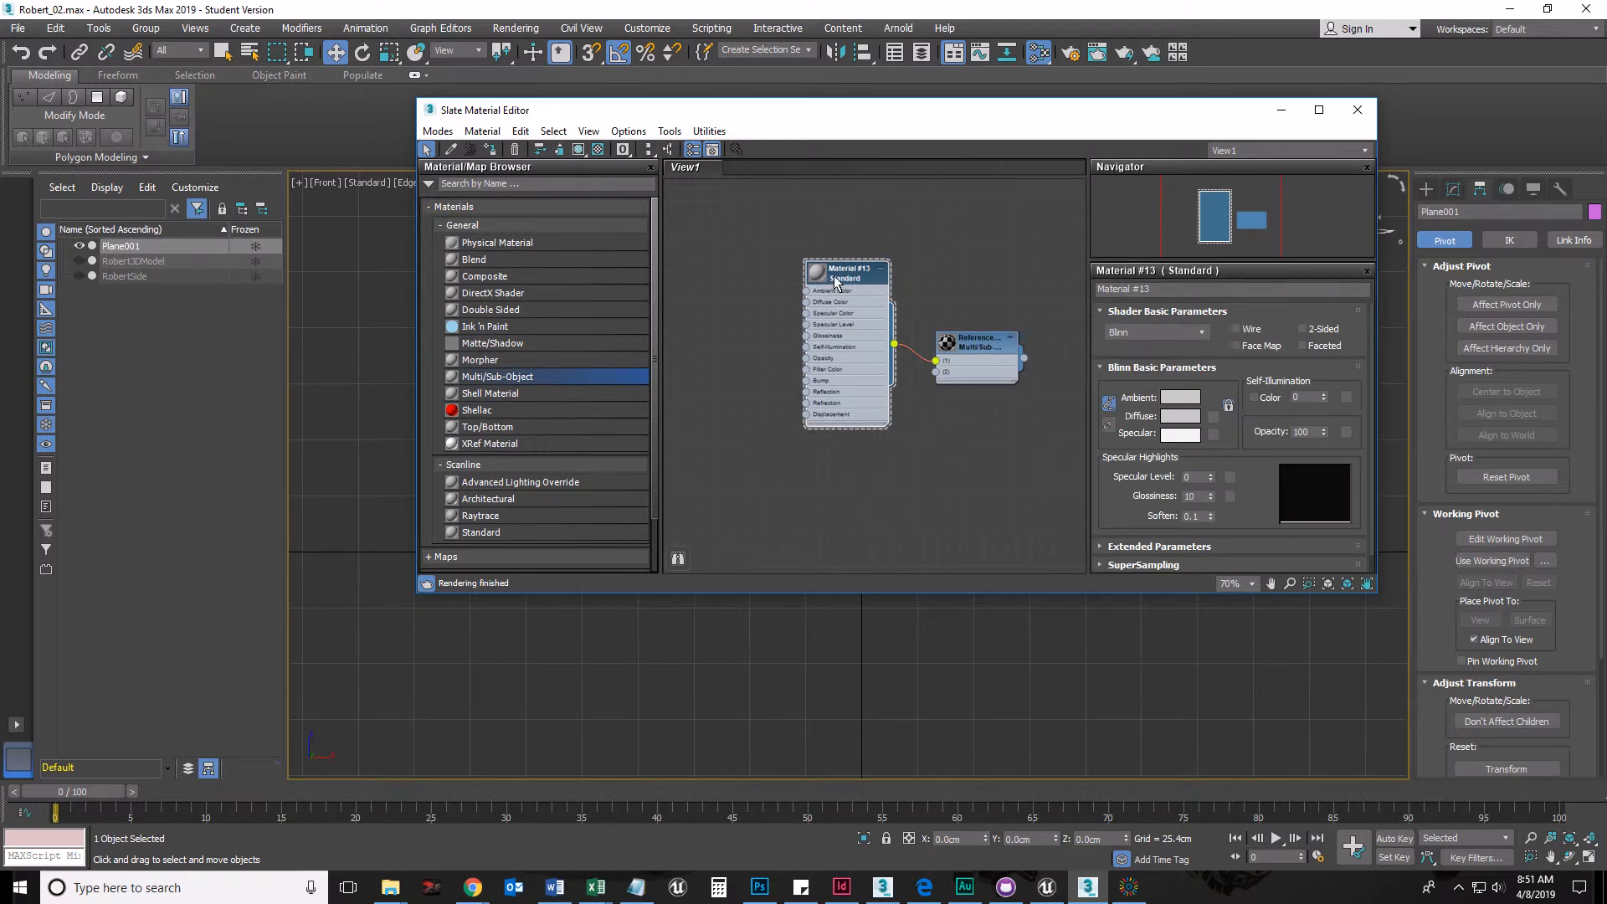
click(1169, 288)
text(FrontView)
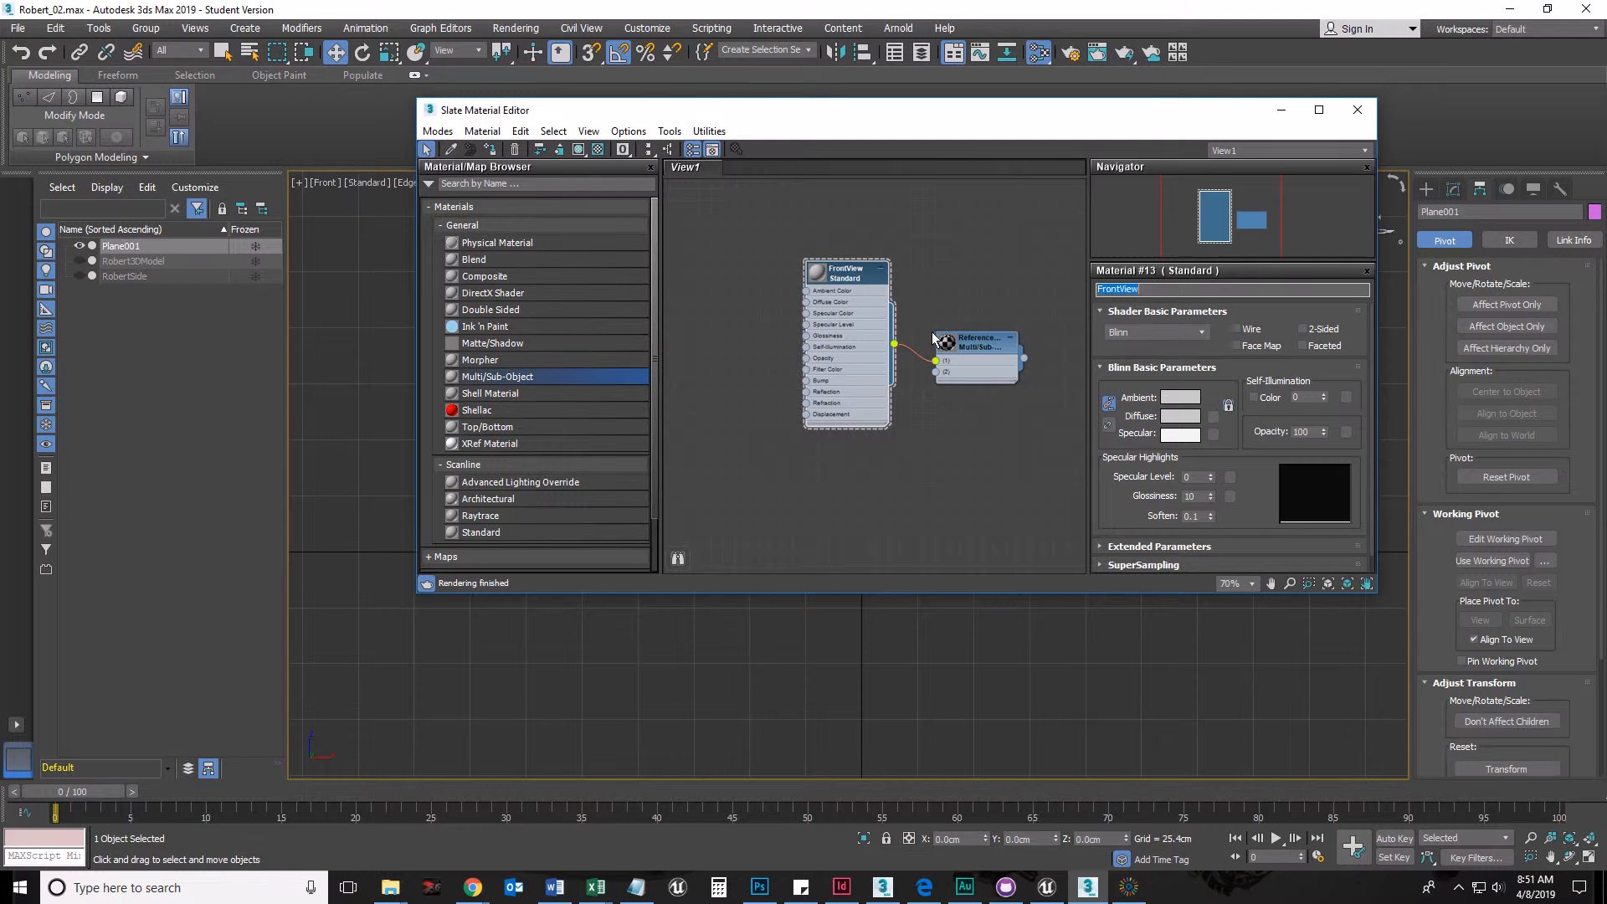
click(974, 283)
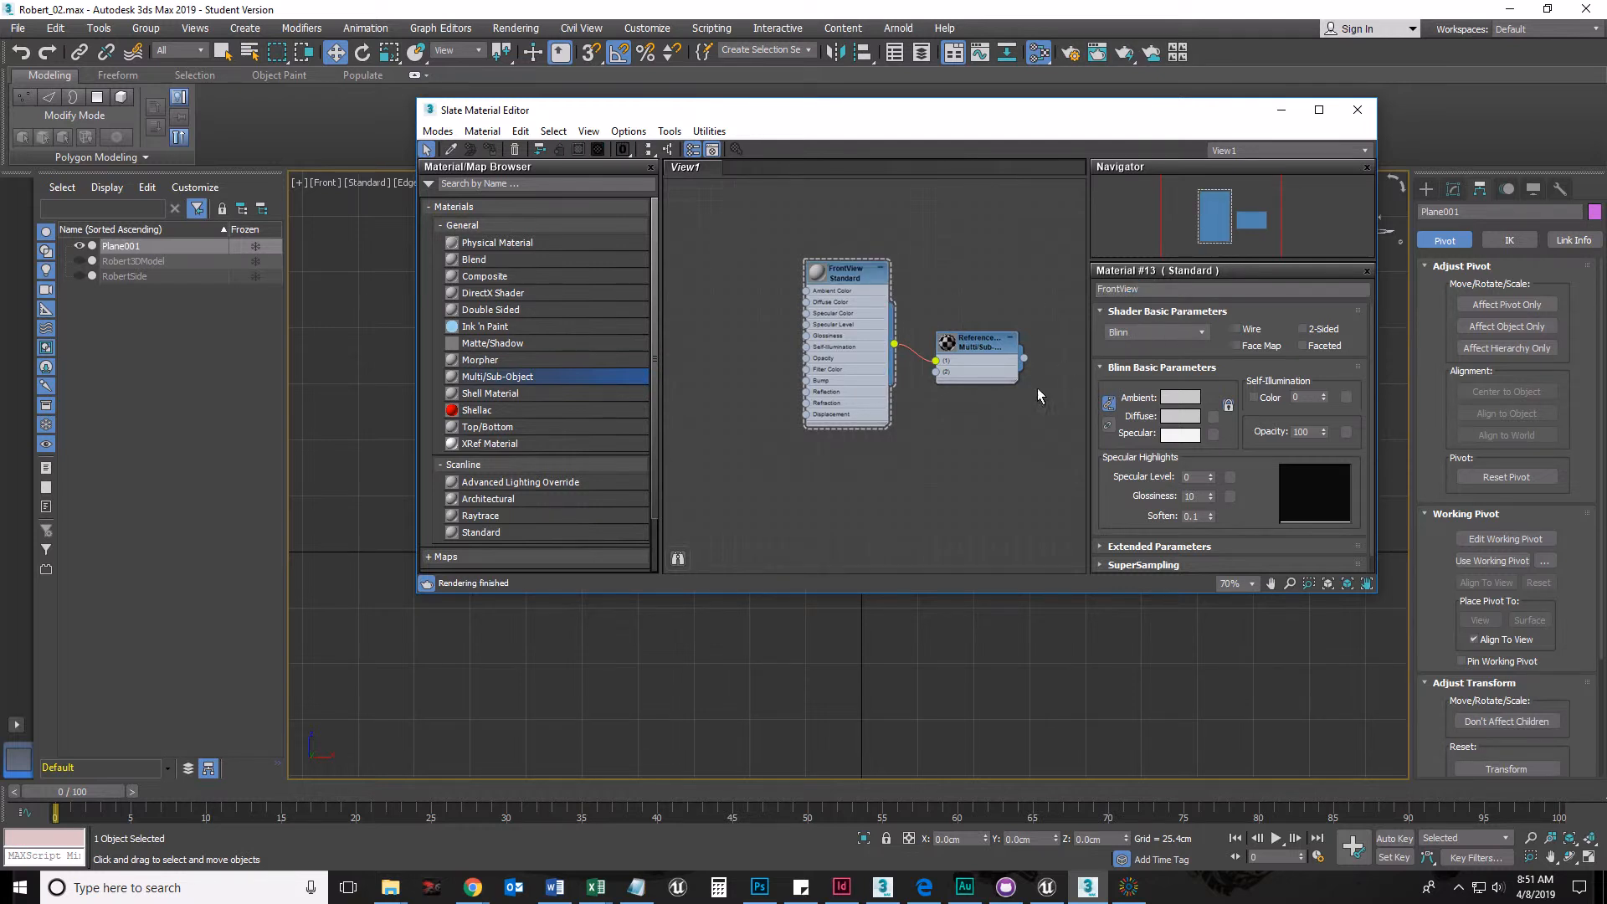
drag(848, 280, 859, 242)
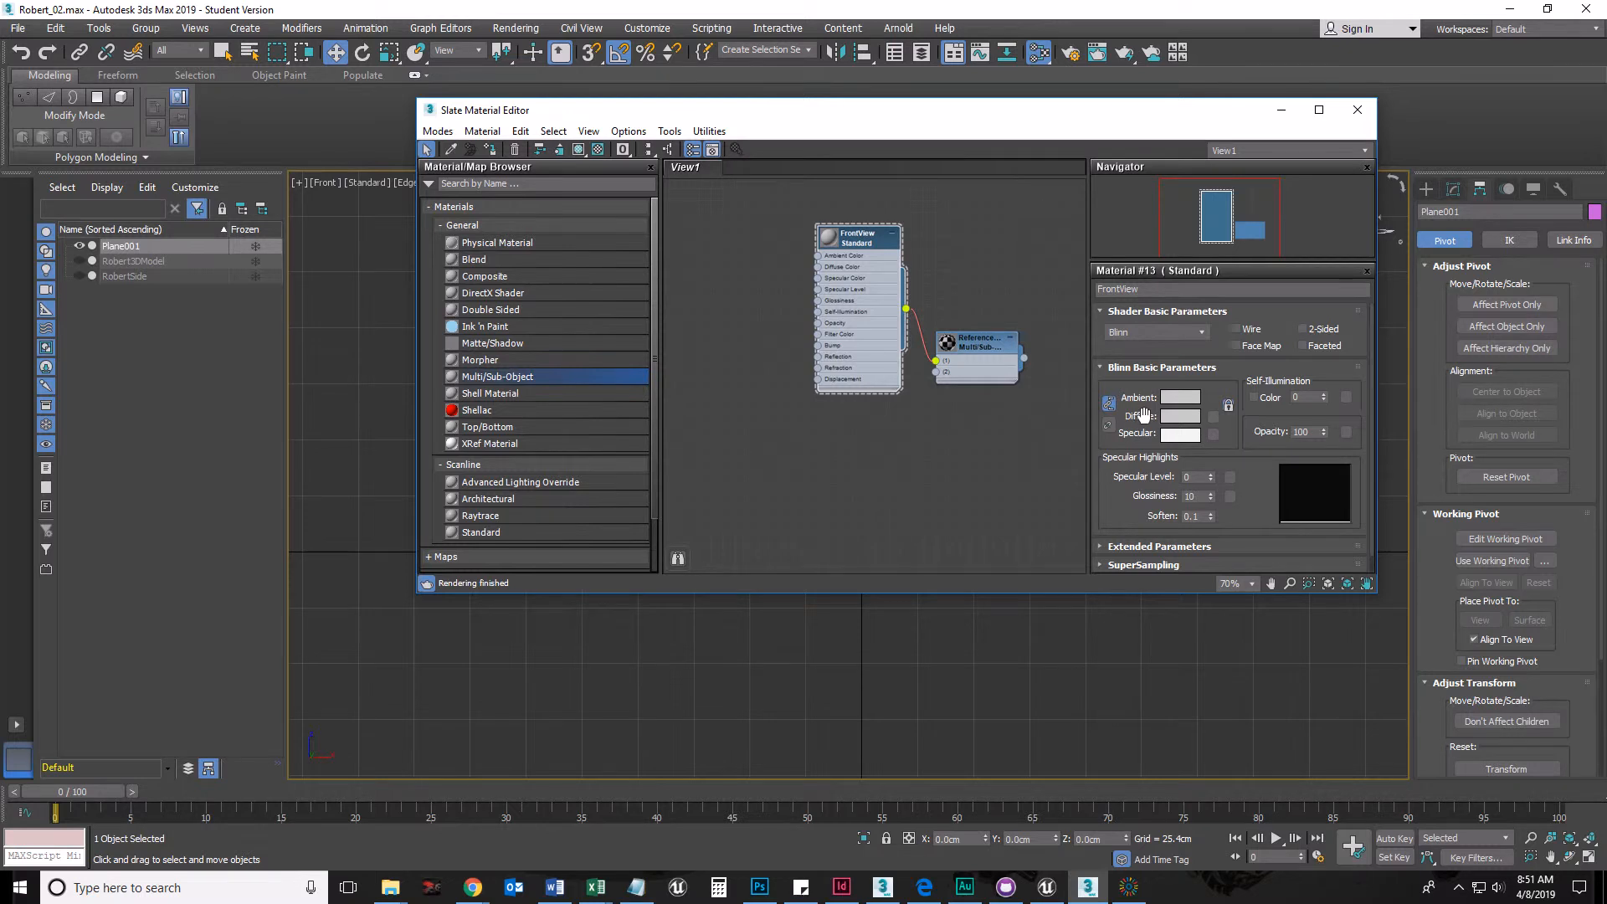
Step: Choose a Bitmap from the General maps as the diffuse map of the FrontView material
click(1214, 416)
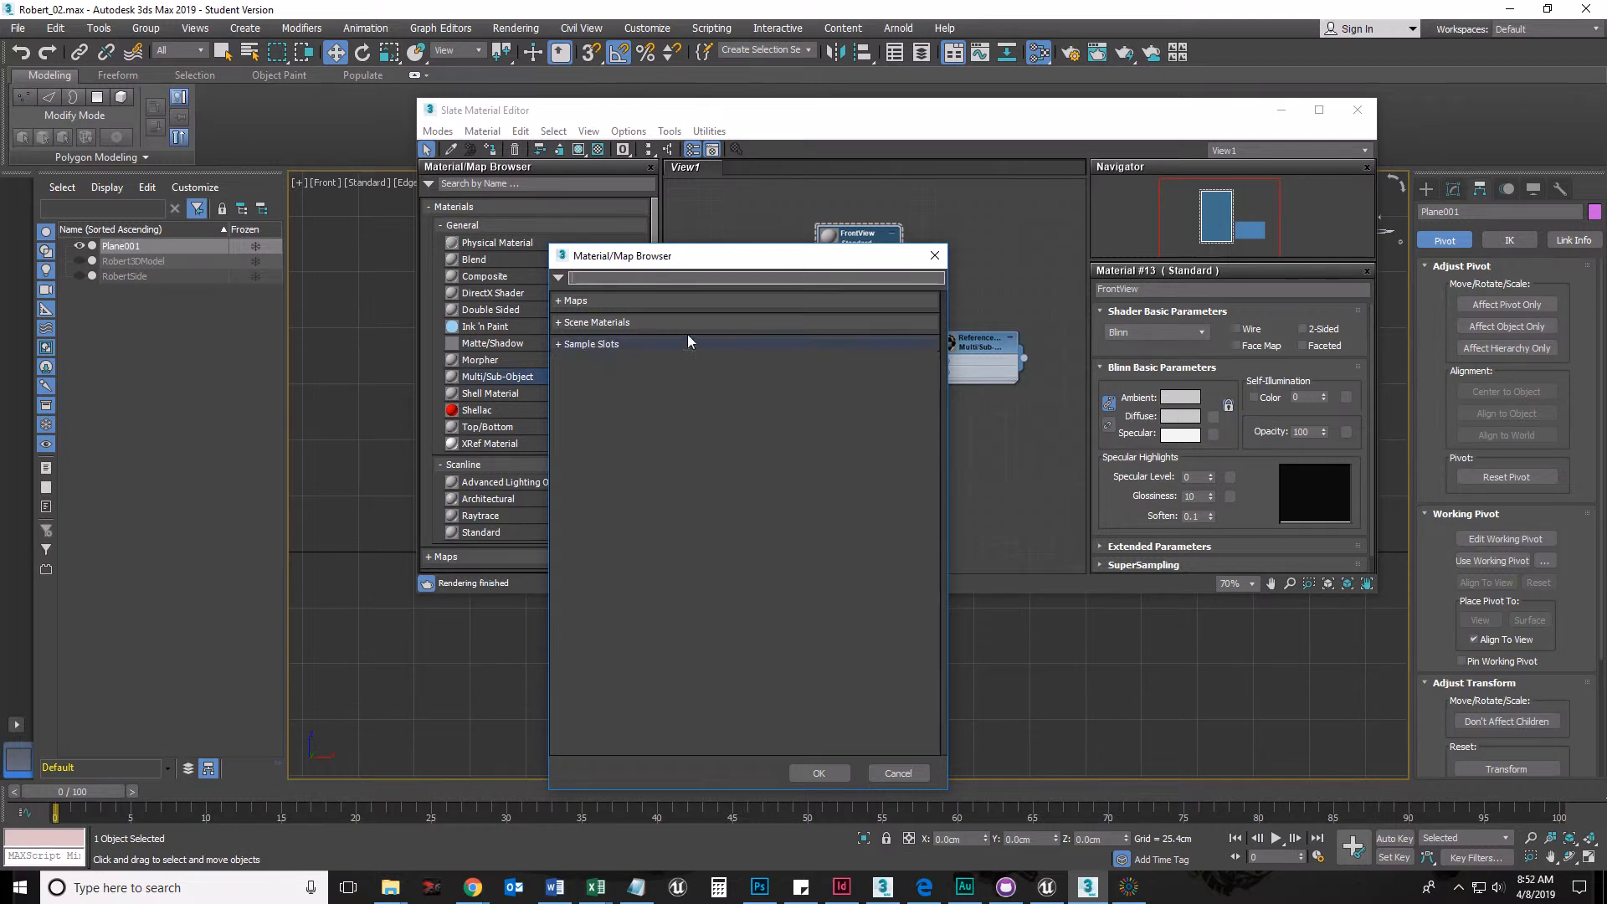
click(563, 303)
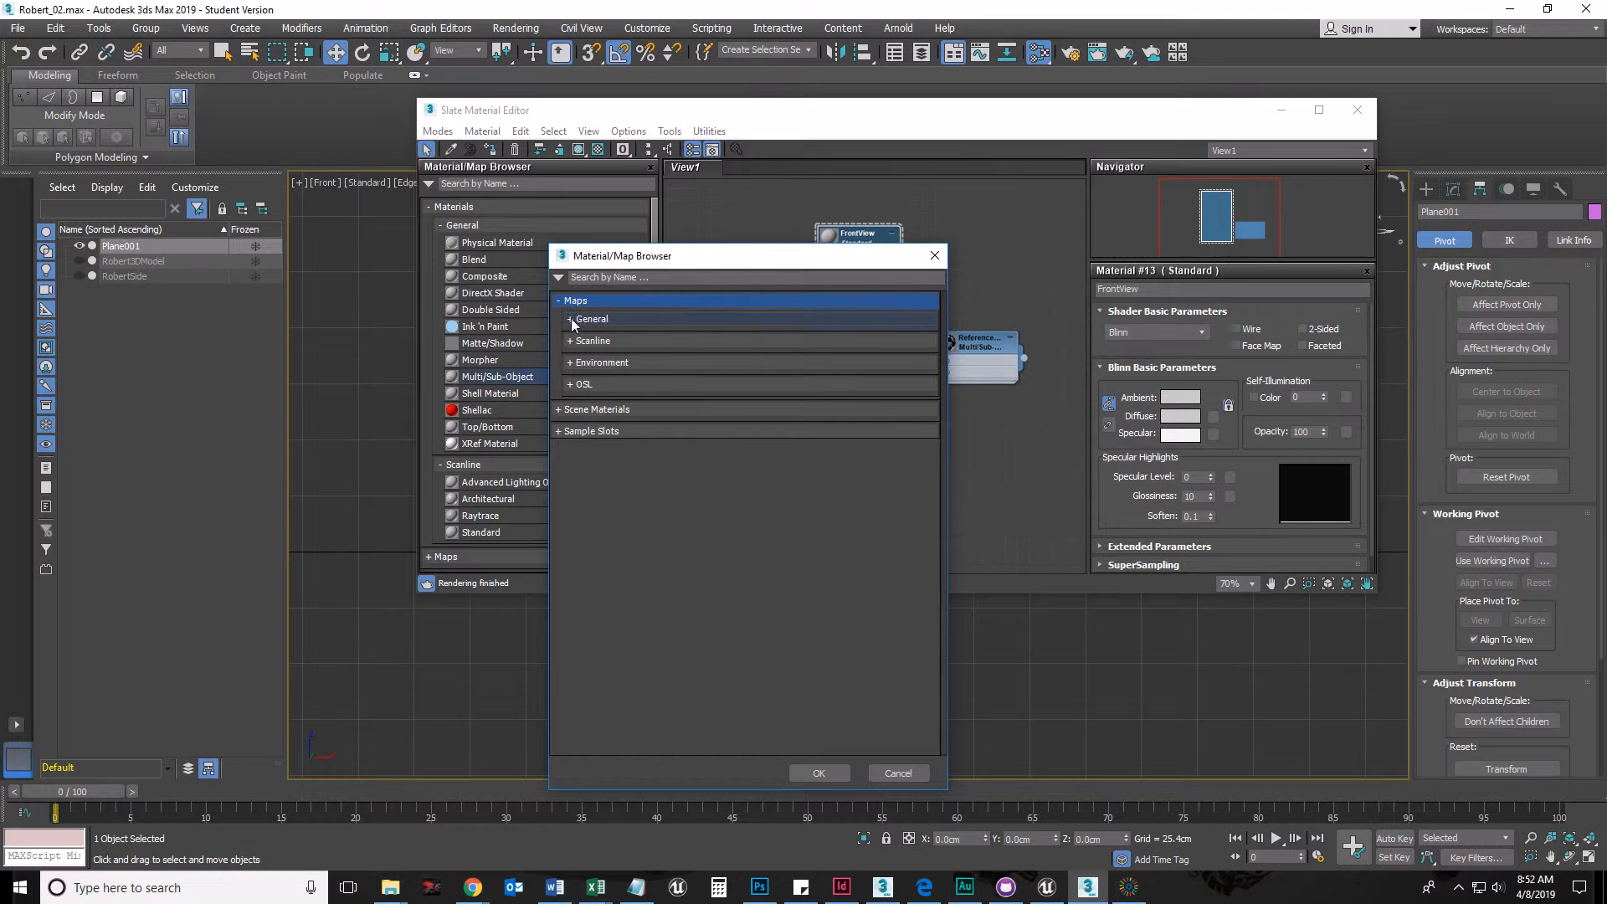
click(578, 321)
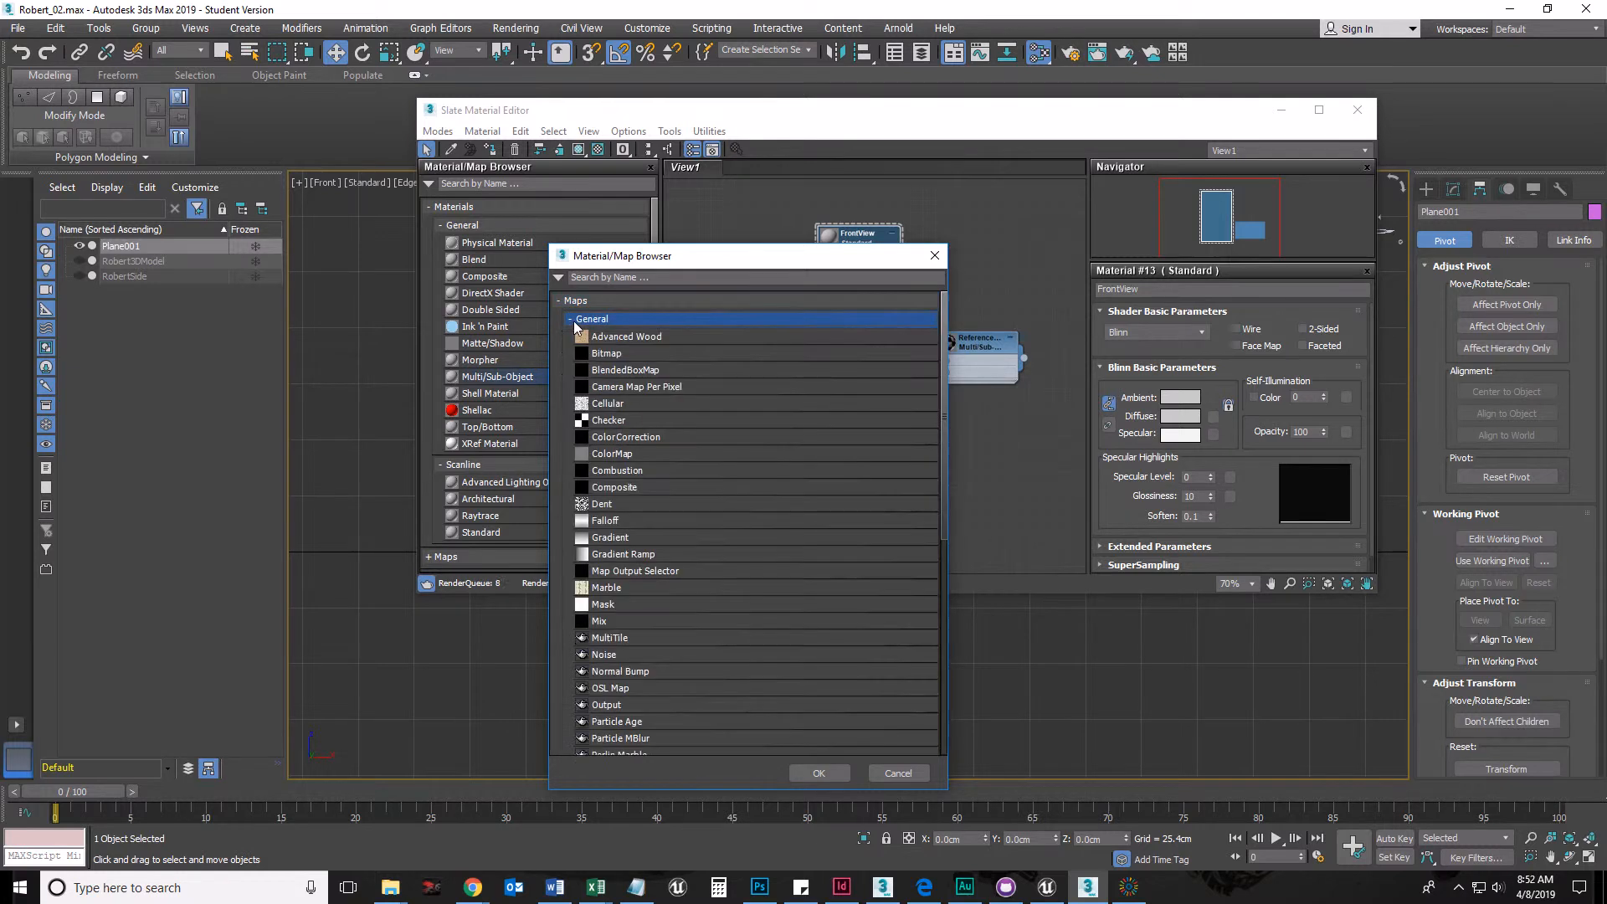
click(589, 322)
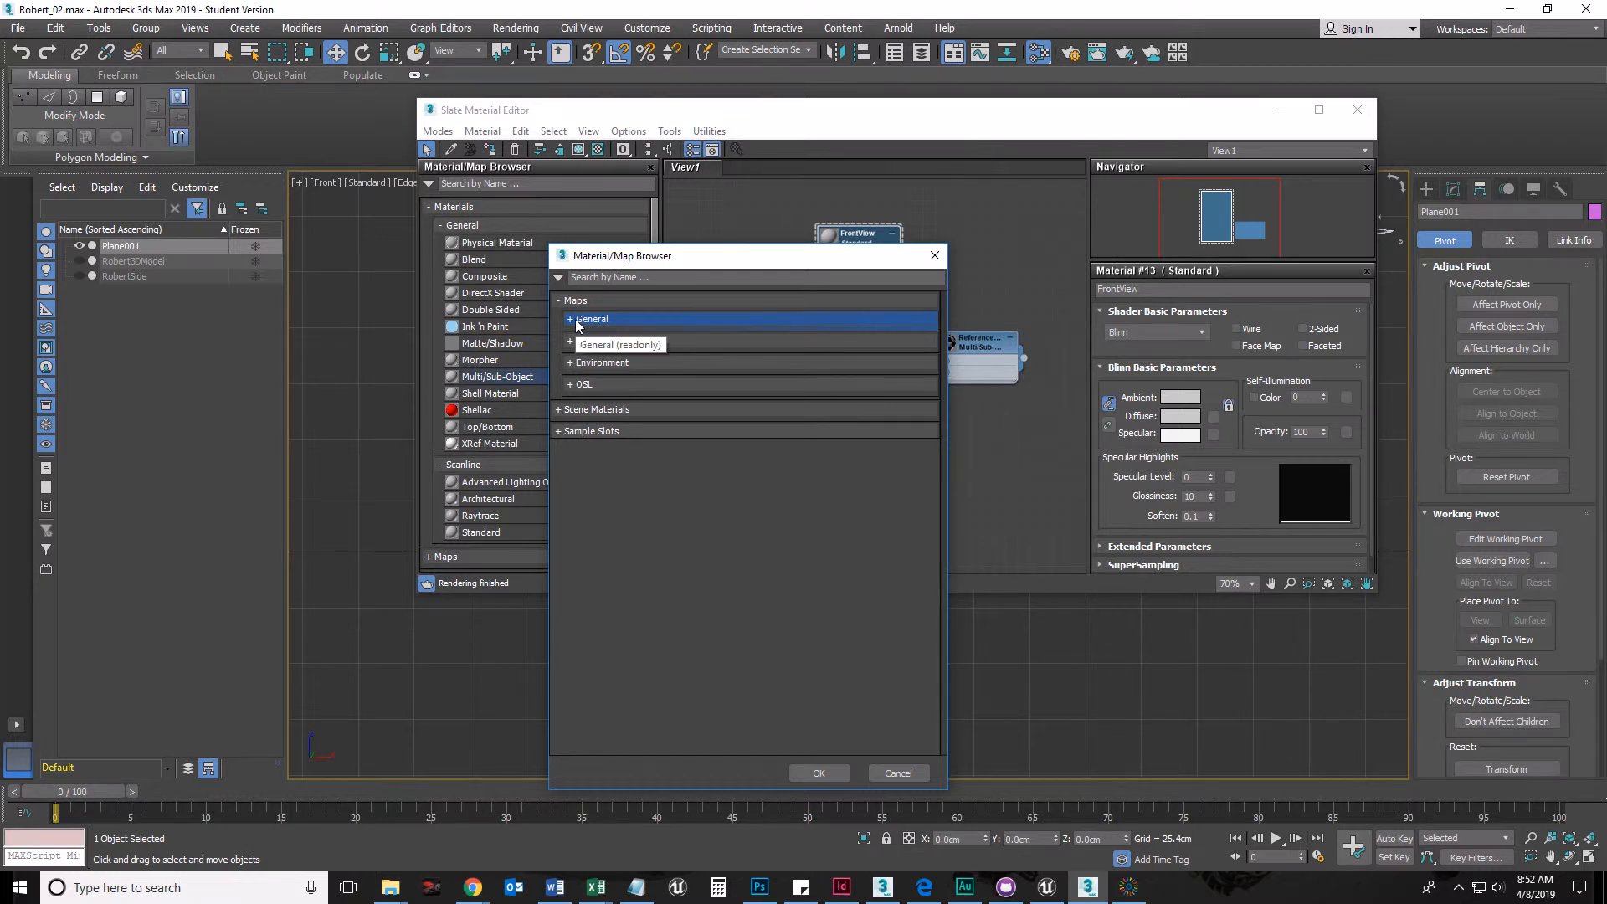
click(576, 322)
click(602, 355)
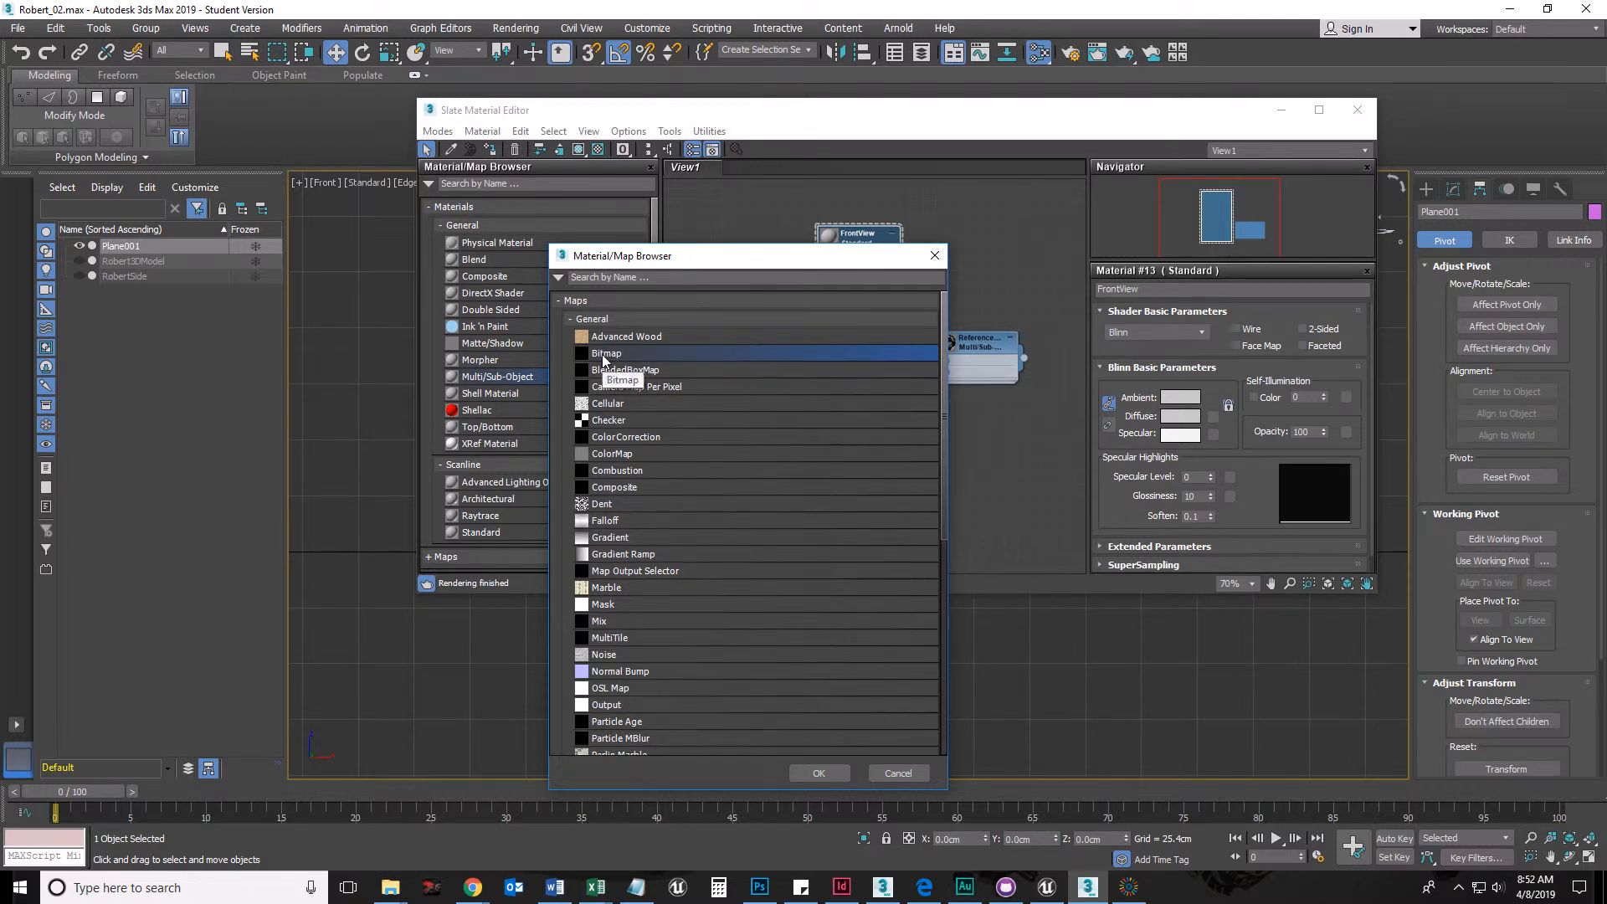
double_click(606, 358)
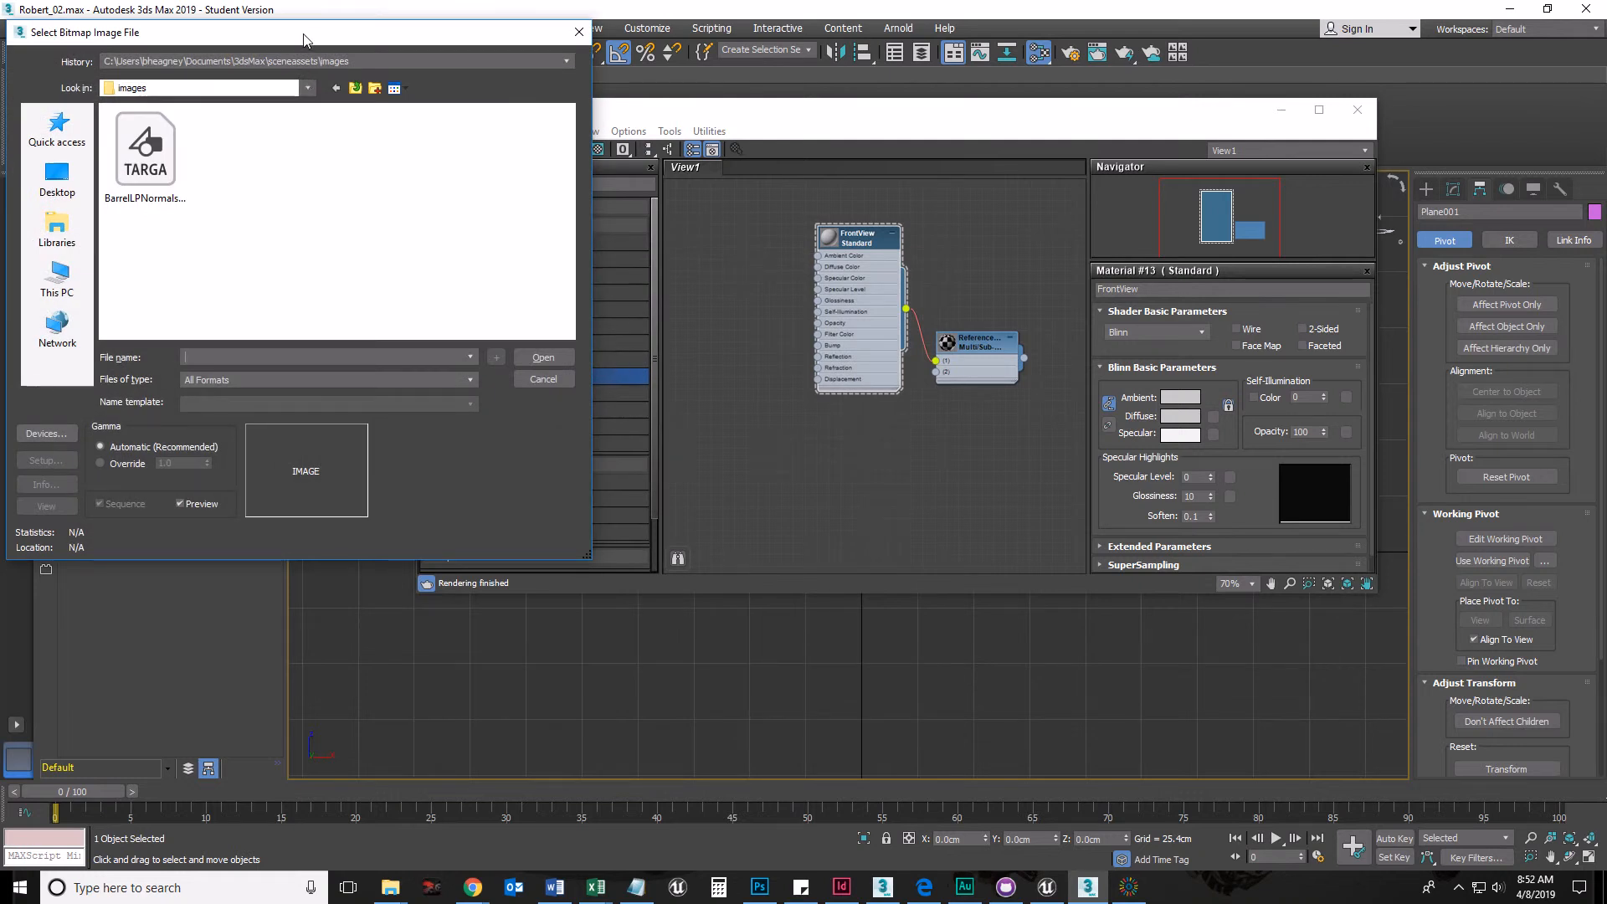
Step: Load front.png as the bitmap image from the 2019-SP\GAM3432\Robert\Textures folder on the Data (D:) drive
click(374, 336)
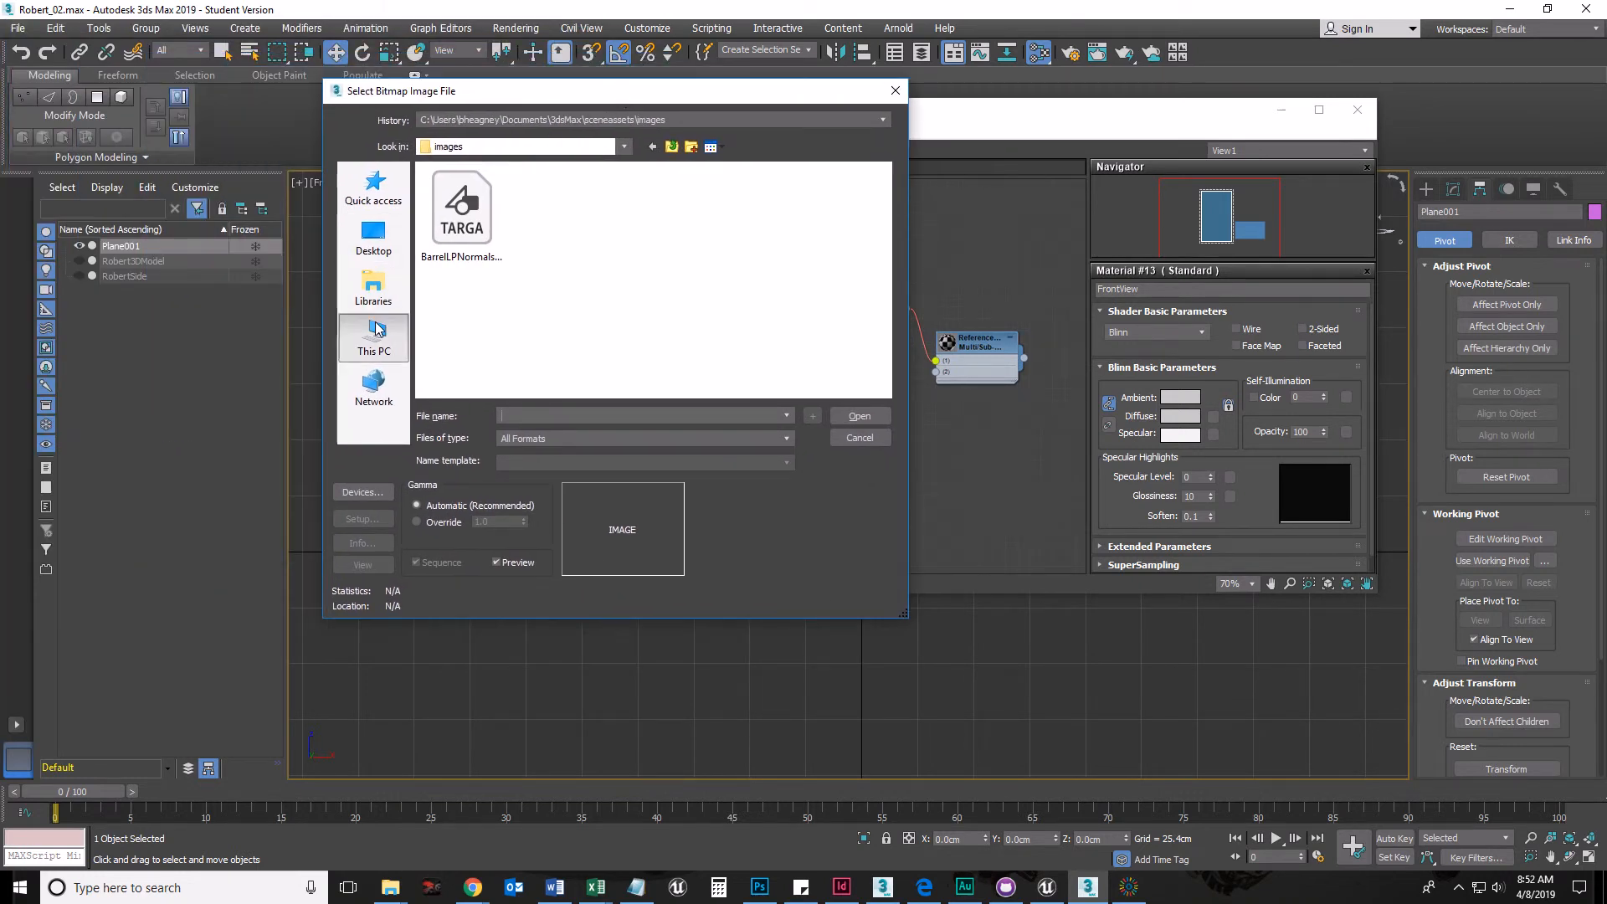
scroll(475, 347, down, 3)
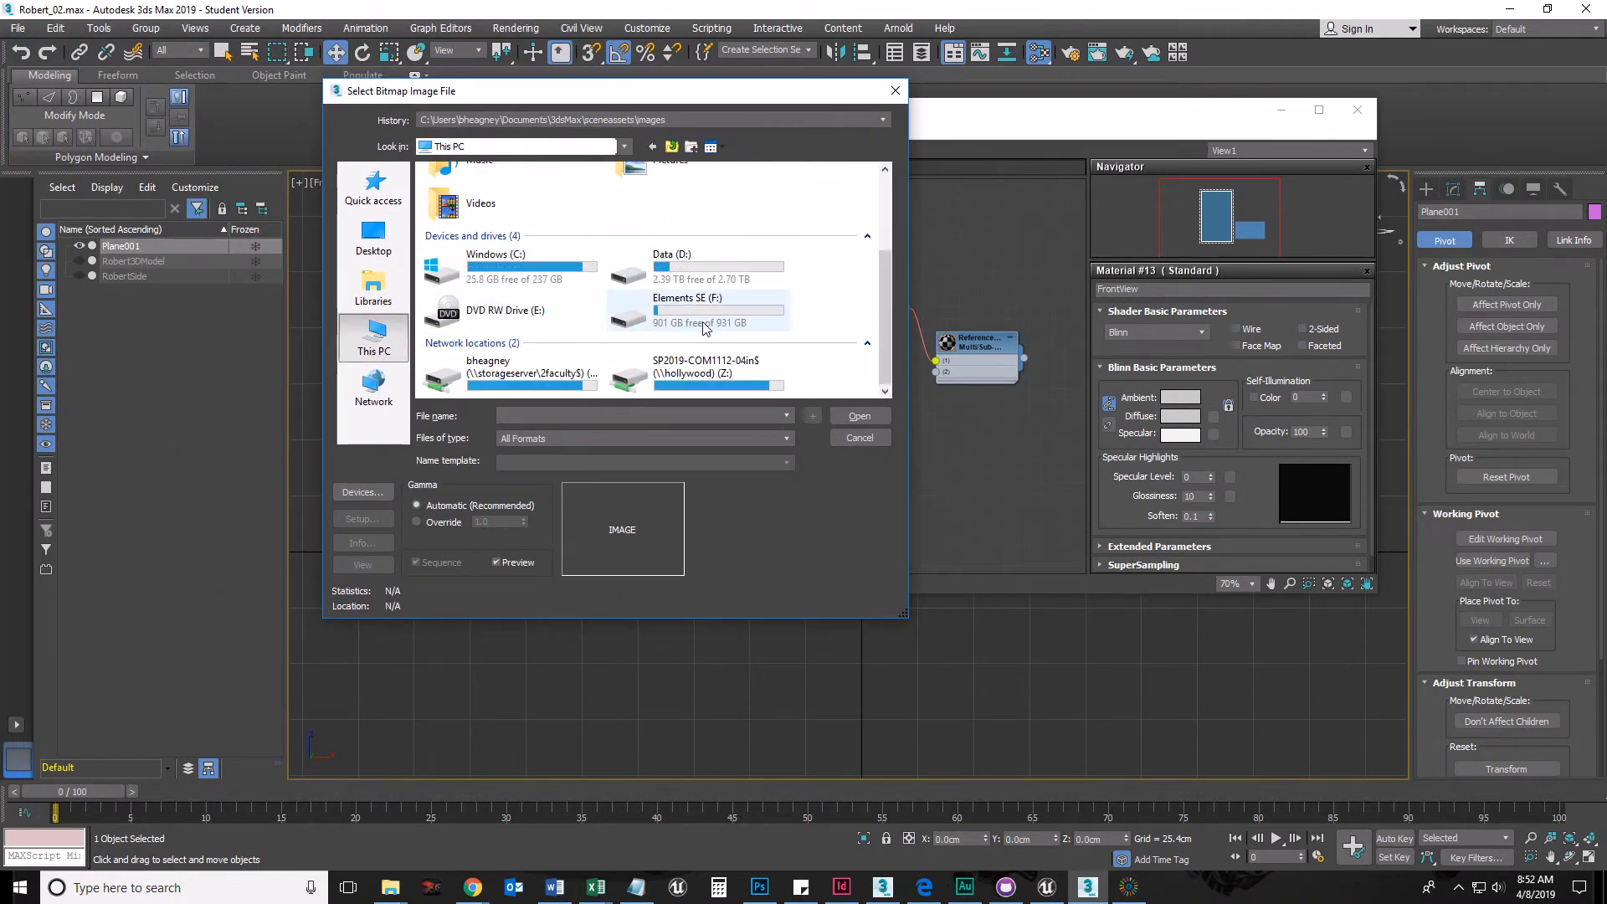
double_click(670, 247)
scroll(484, 326, down, 3)
scroll(484, 327, up, 3)
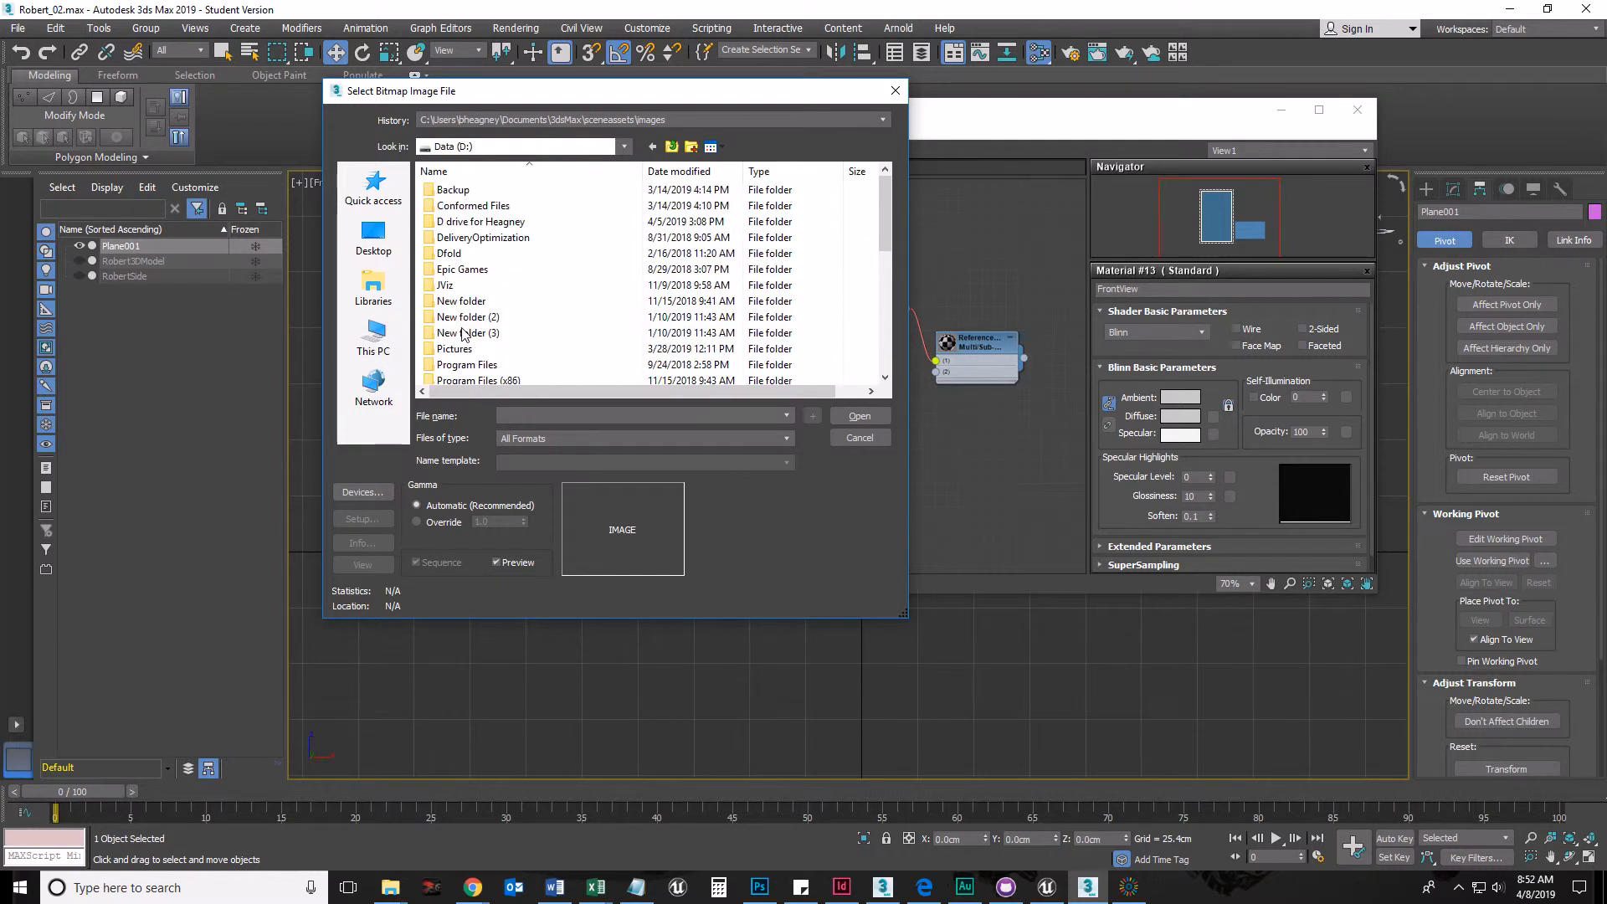
double_click(459, 220)
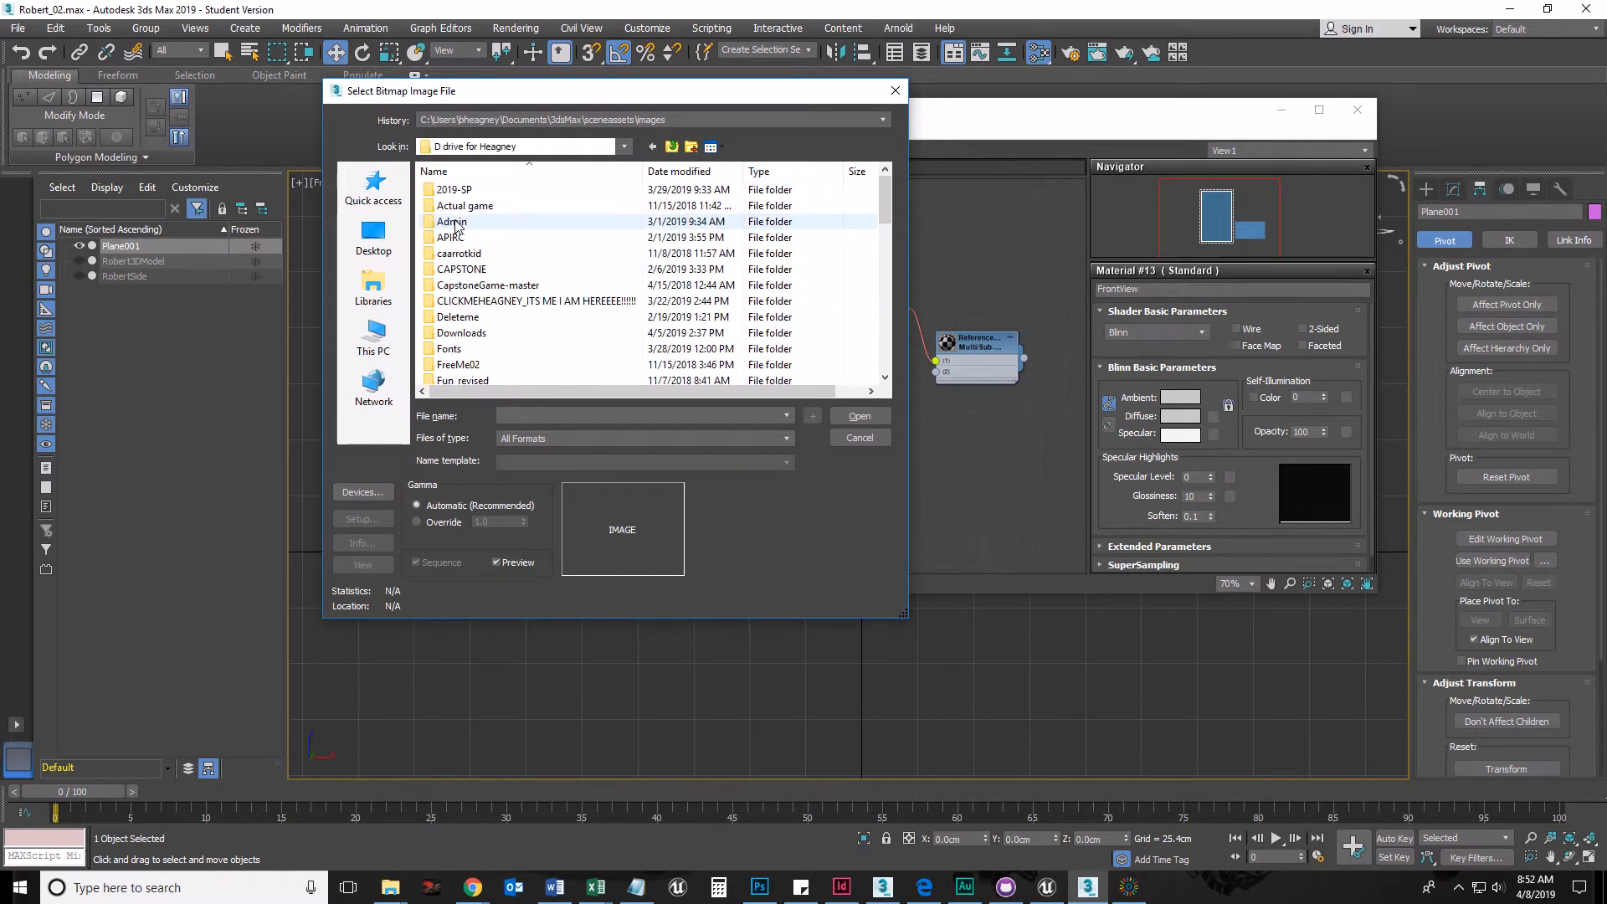
double_click(456, 191)
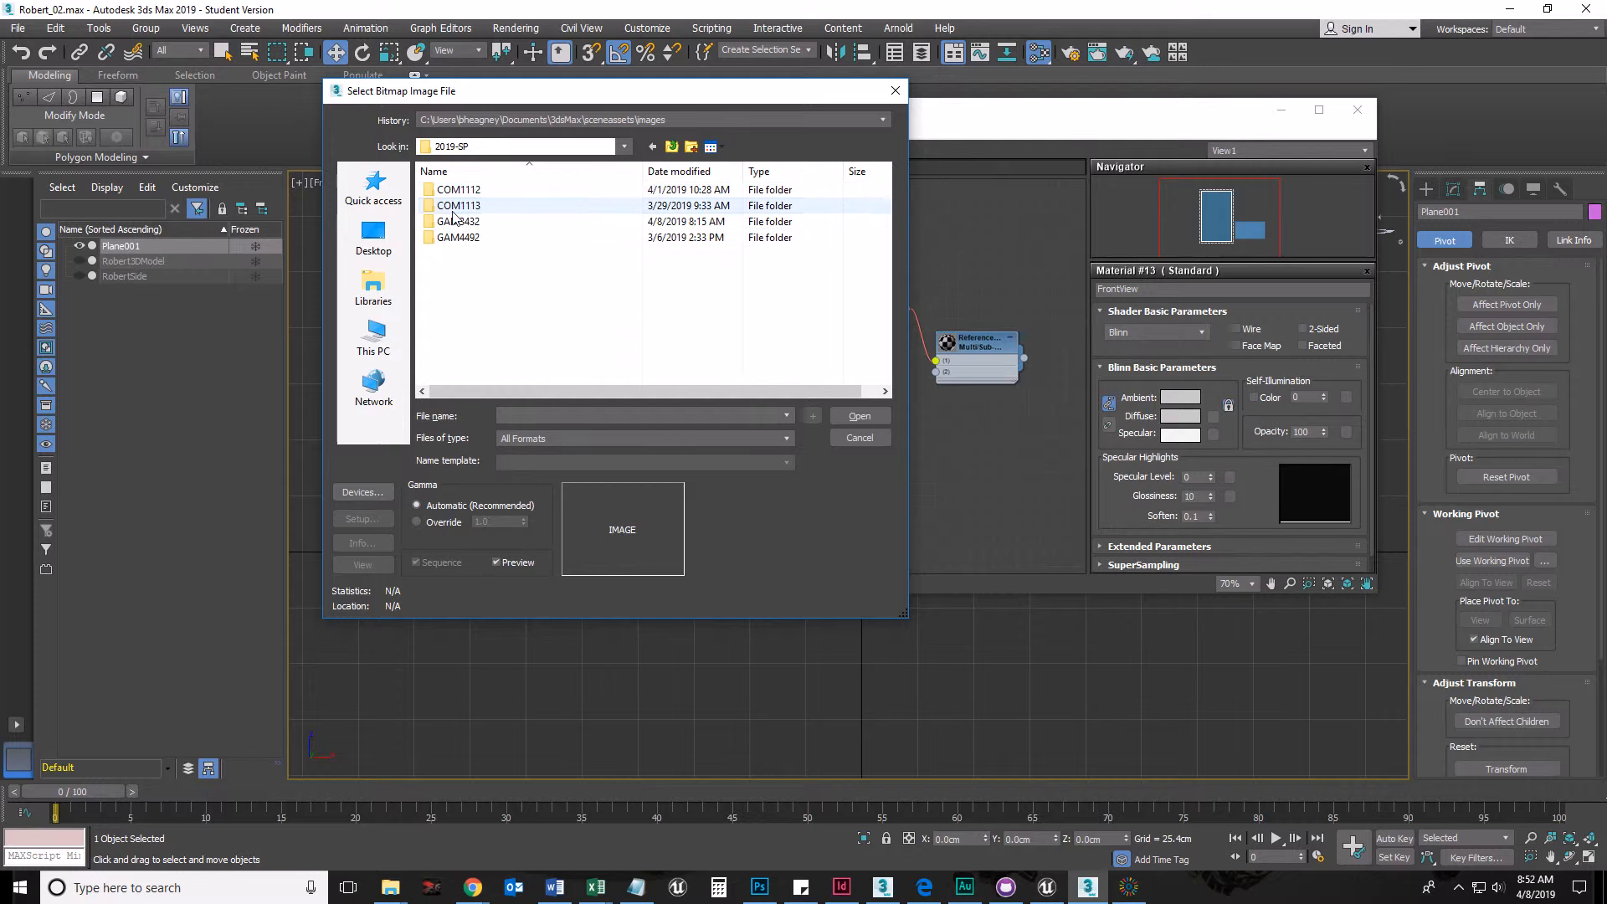
double_click(459, 221)
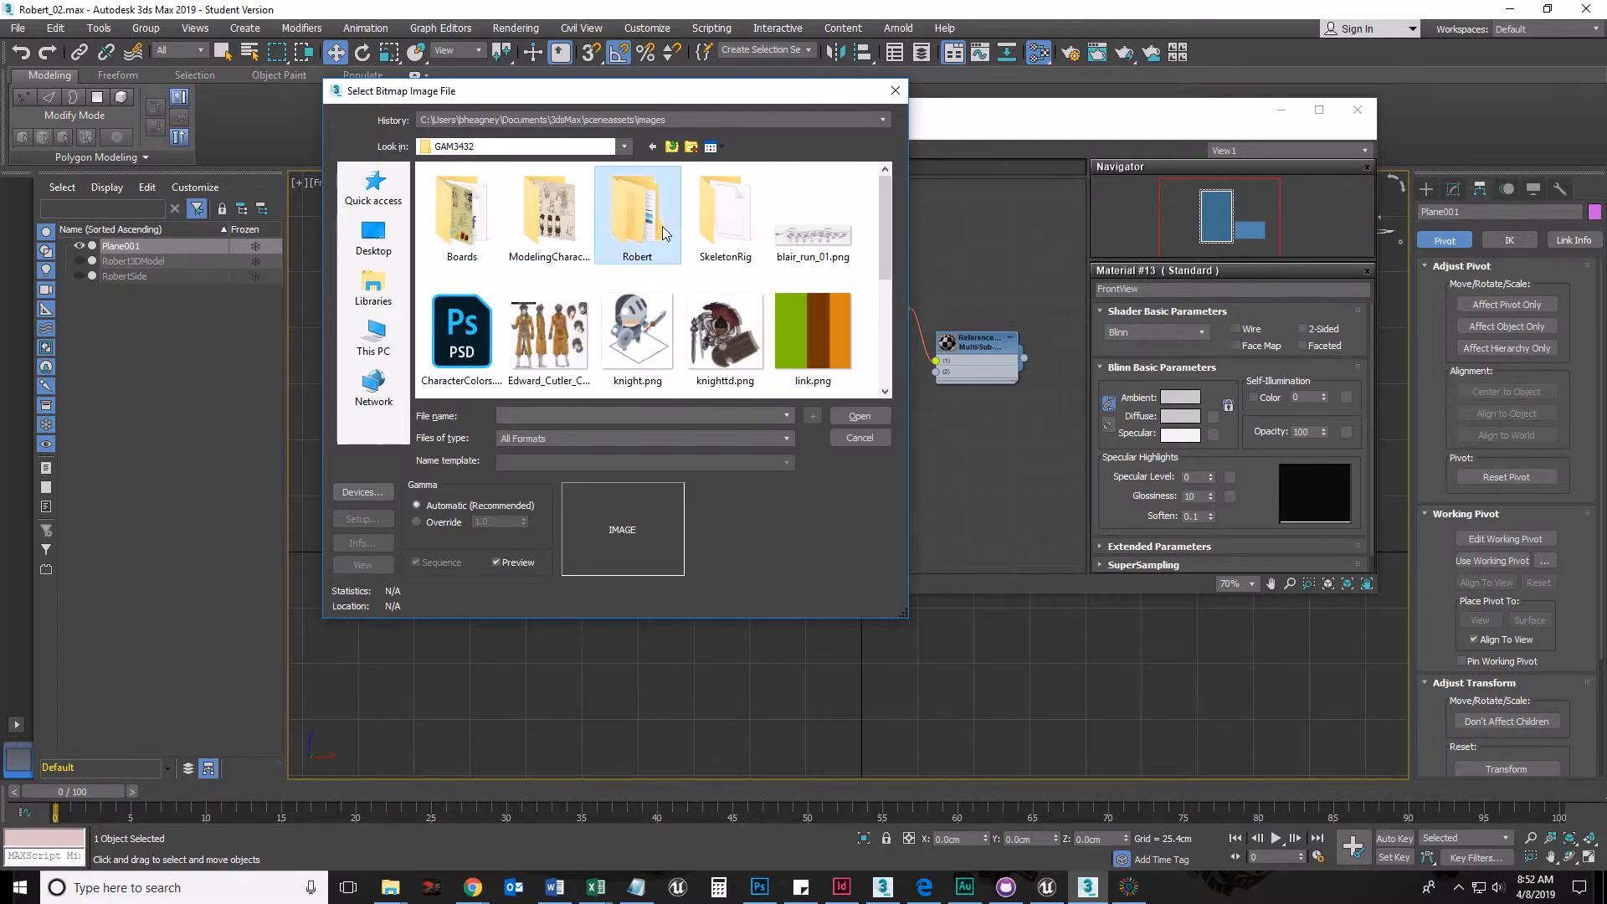
double_click(637, 216)
double_click(458, 208)
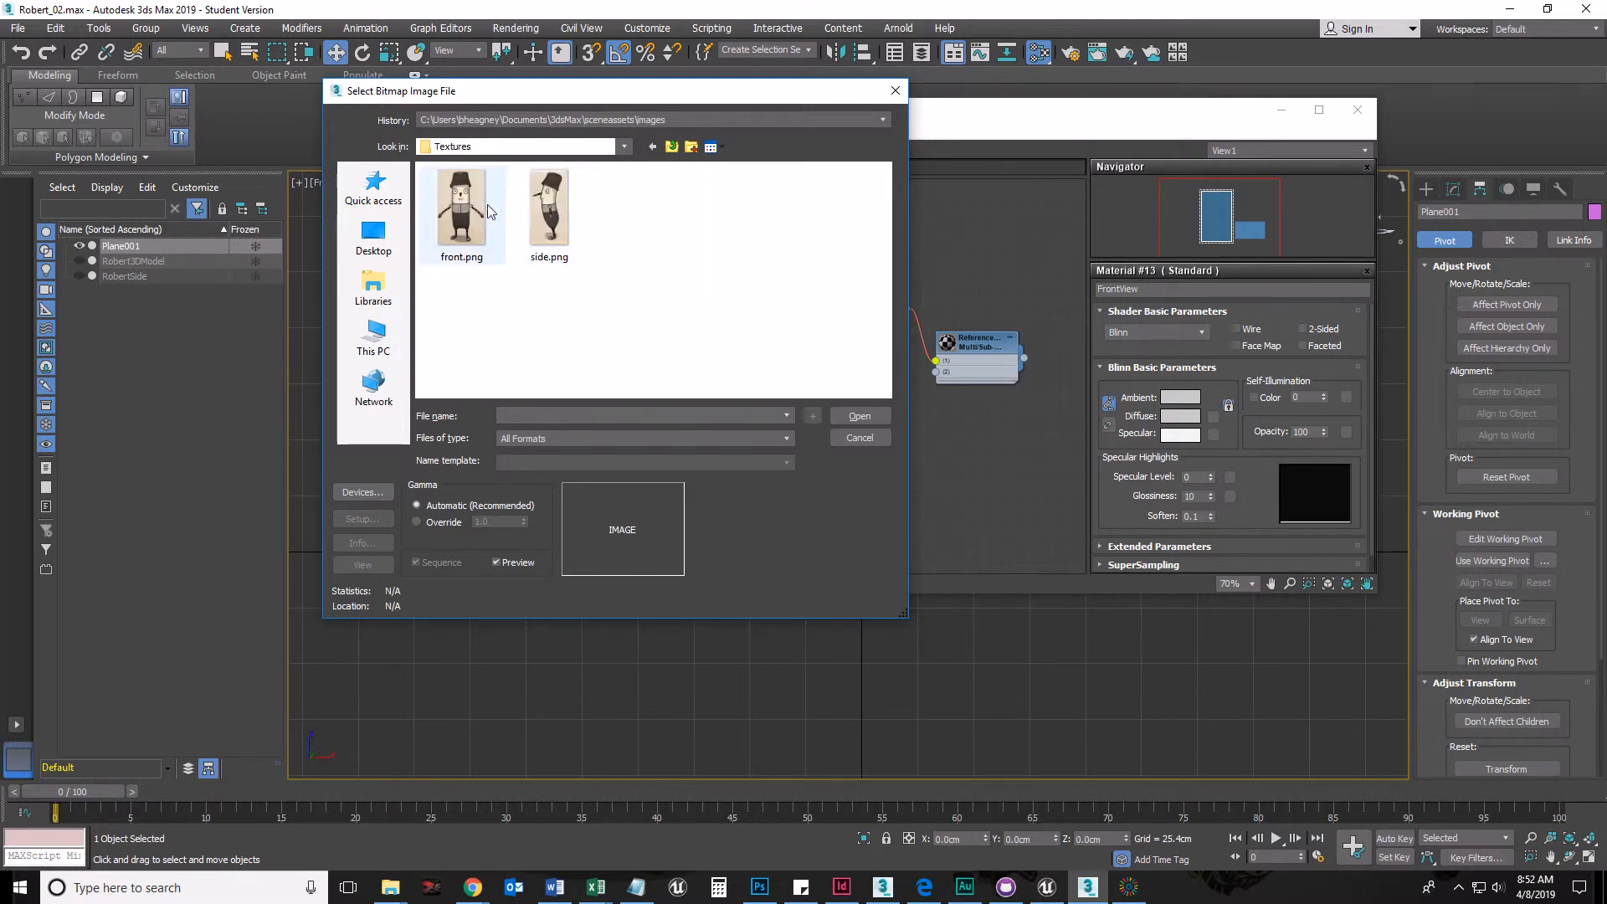
click(460, 211)
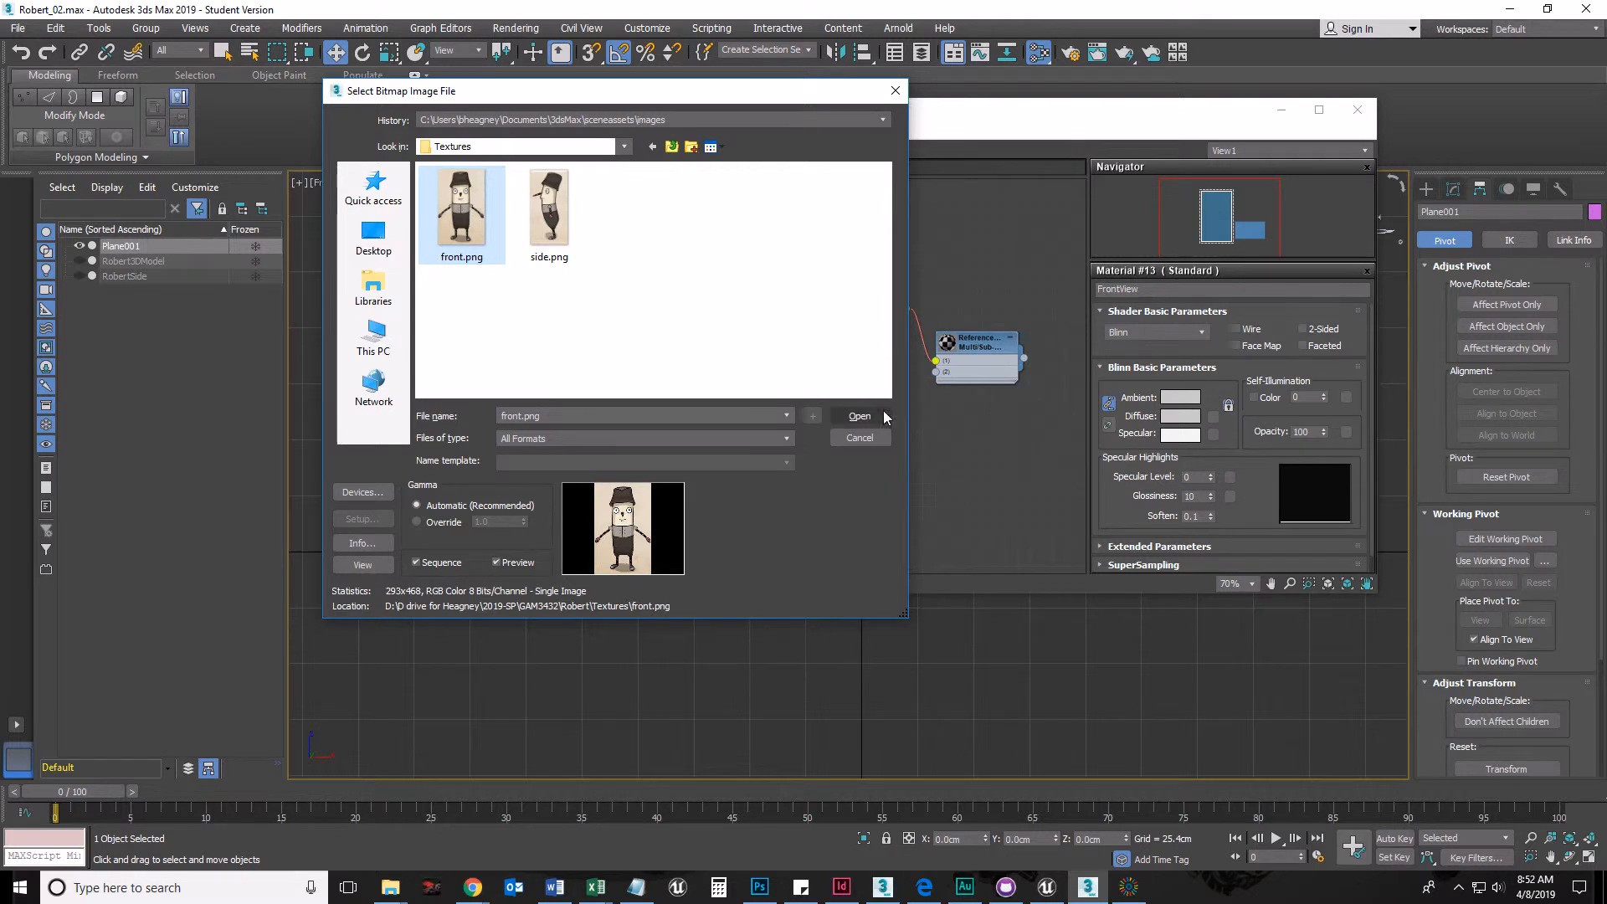
click(855, 416)
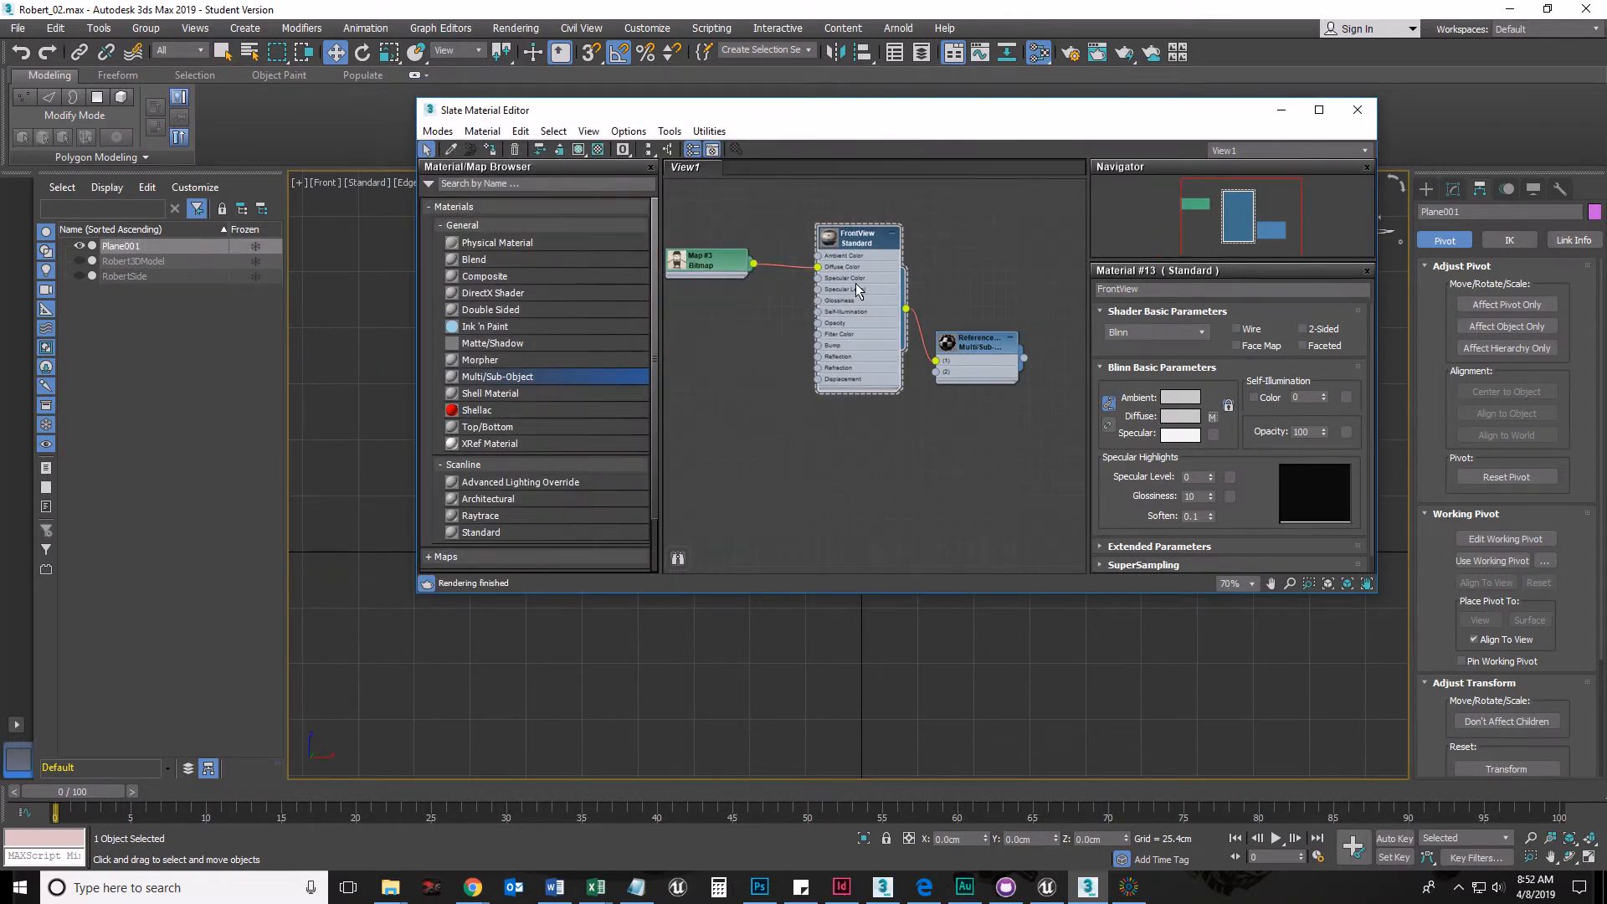
Step: Move the material editor clear of the plane and assign the ReferencePlanes material to Plane001 in the Front view
drag(827, 126, 235, 177)
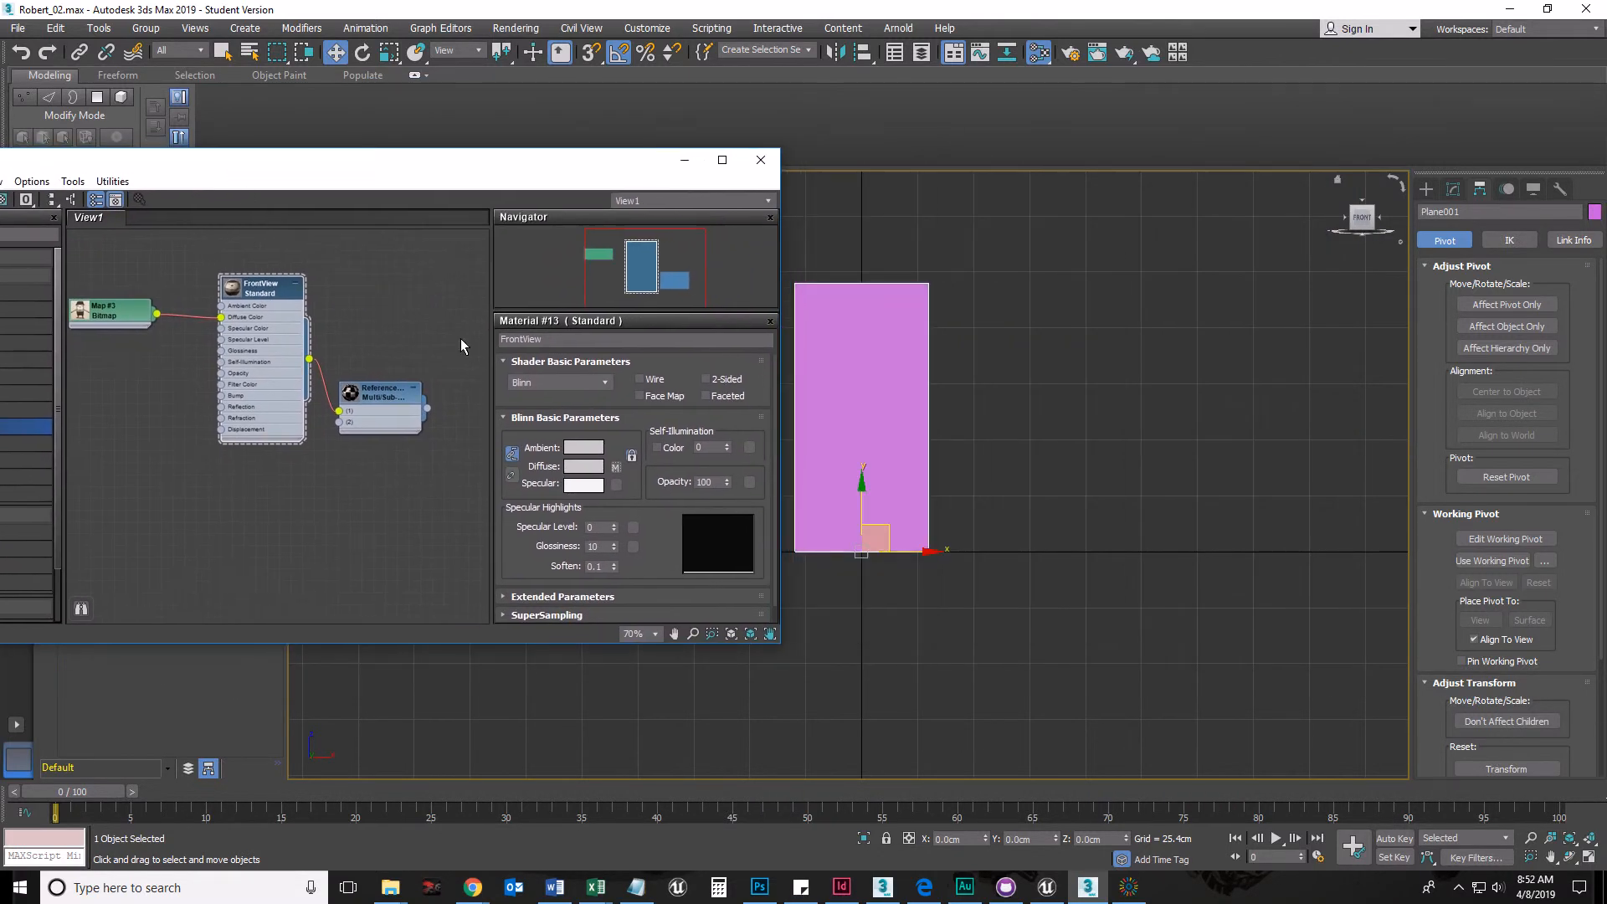
middle_drag(1058, 472, 1333, 481)
drag(490, 173, 740, 155)
drag(1034, 307, 926, 307)
middle_drag(590, 474, 452, 463)
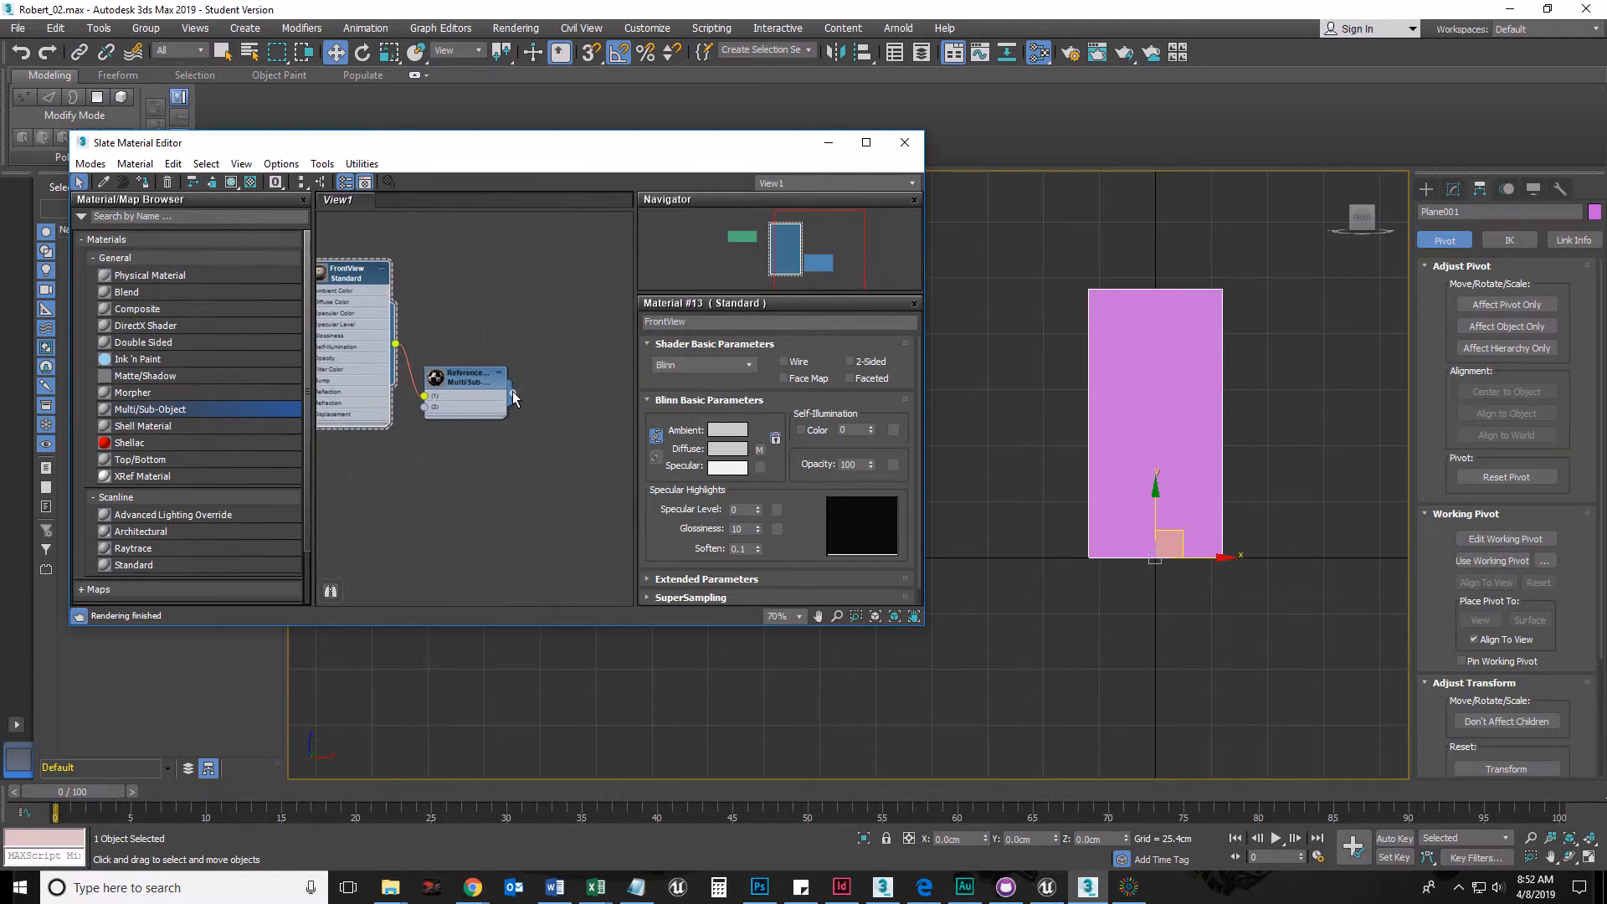
drag(517, 407, 1162, 349)
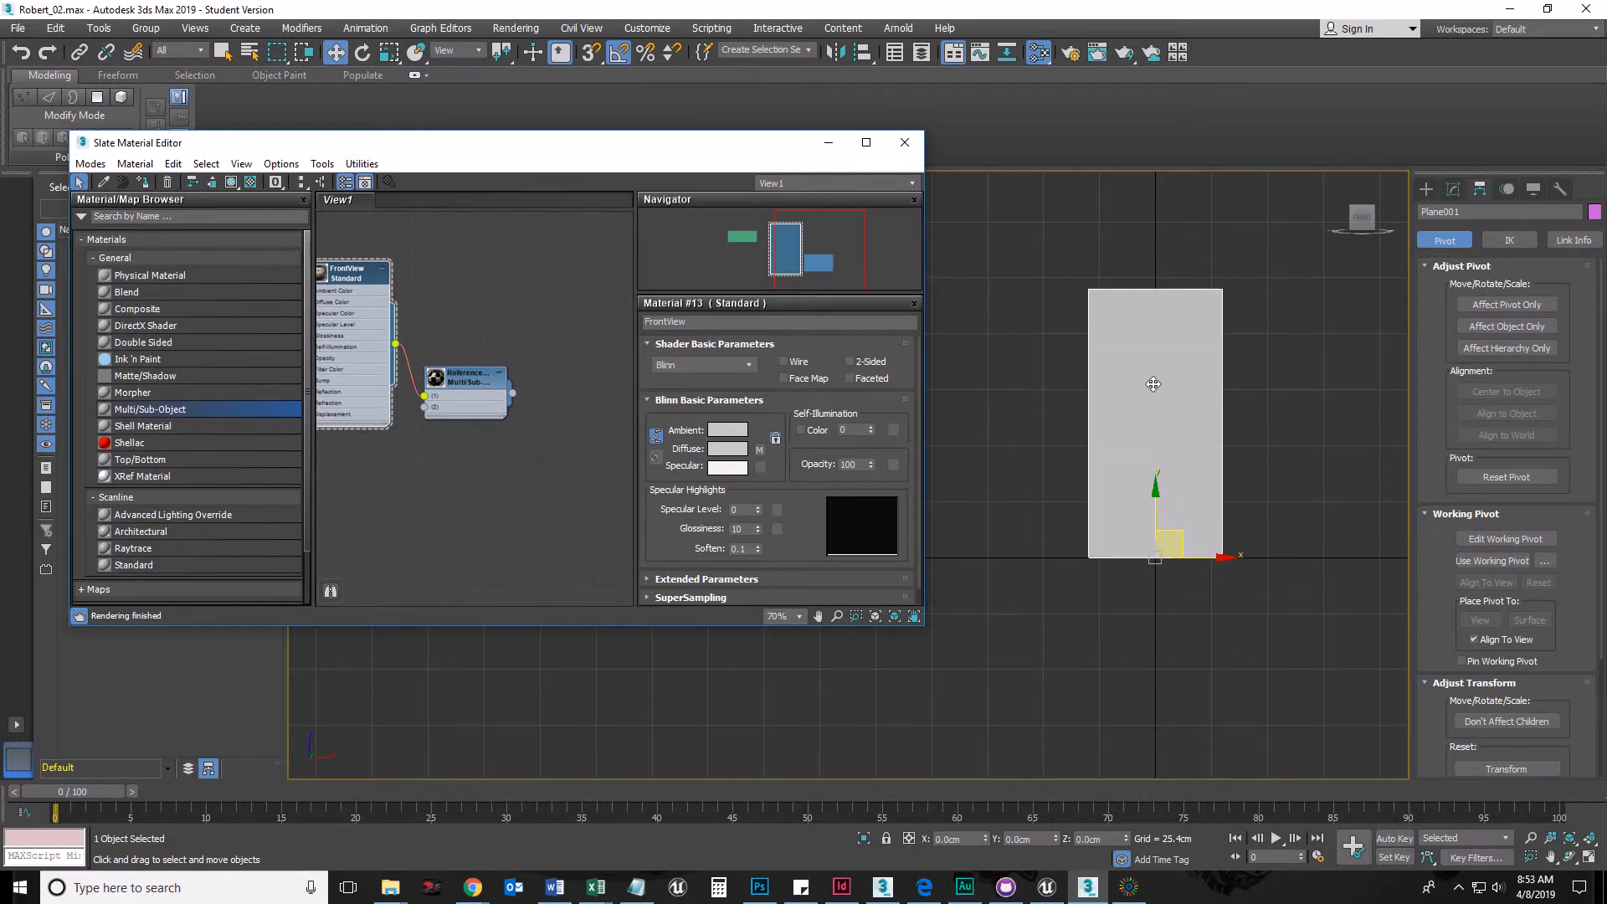
Step: Show the front.png bitmap shaded in the viewport on the FrontView (Standard) material
middle_drag(400, 517, 527, 505)
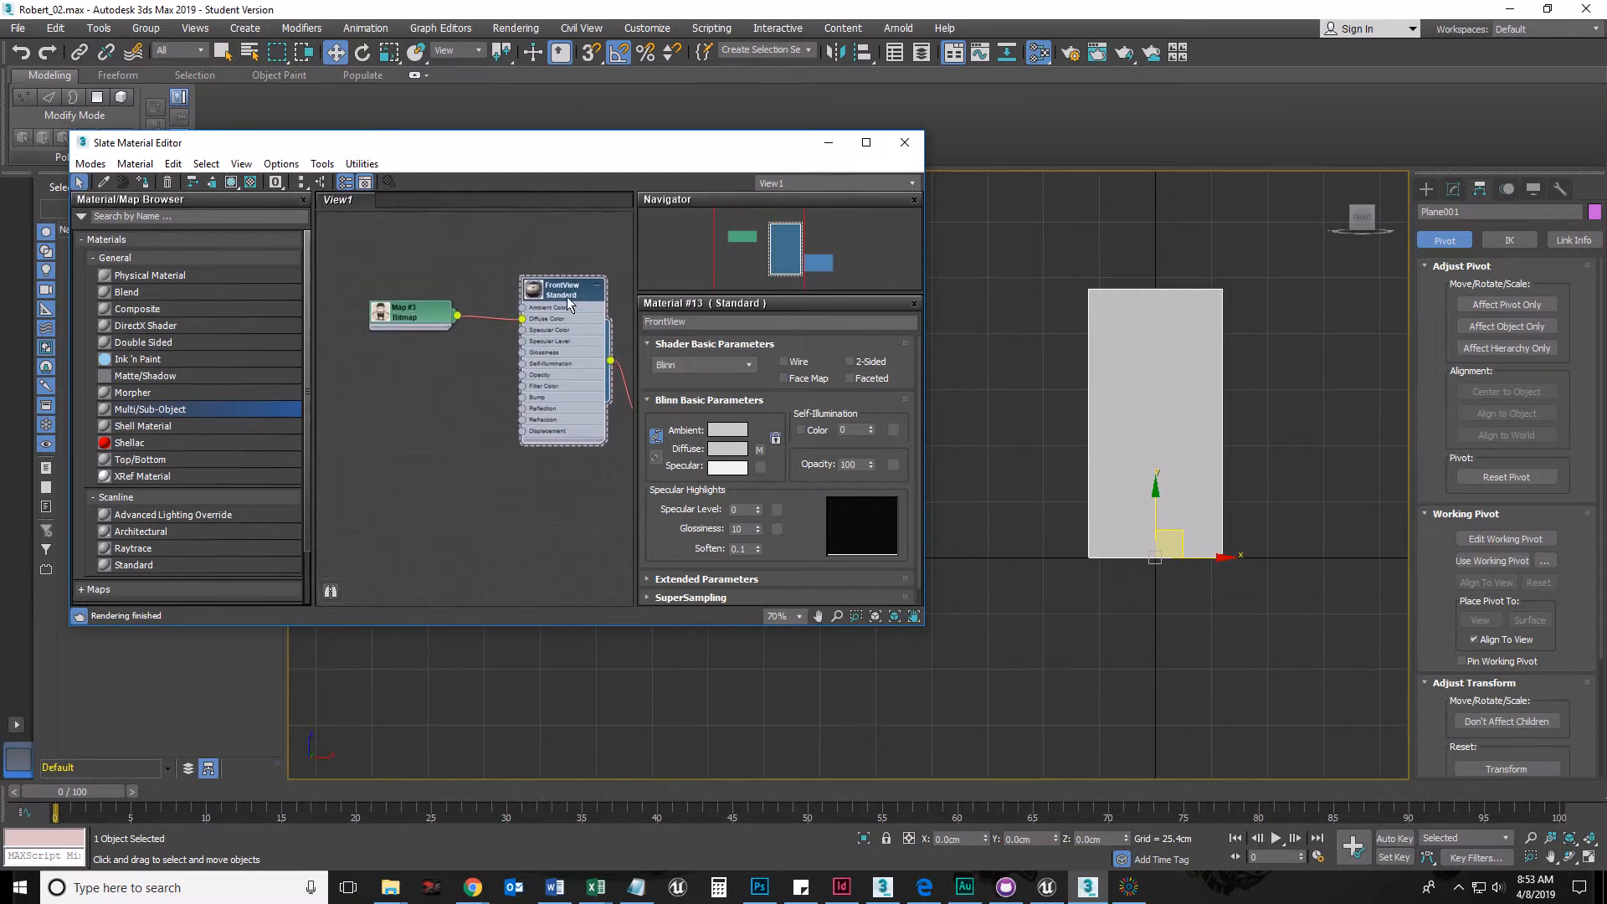
double_click(410, 316)
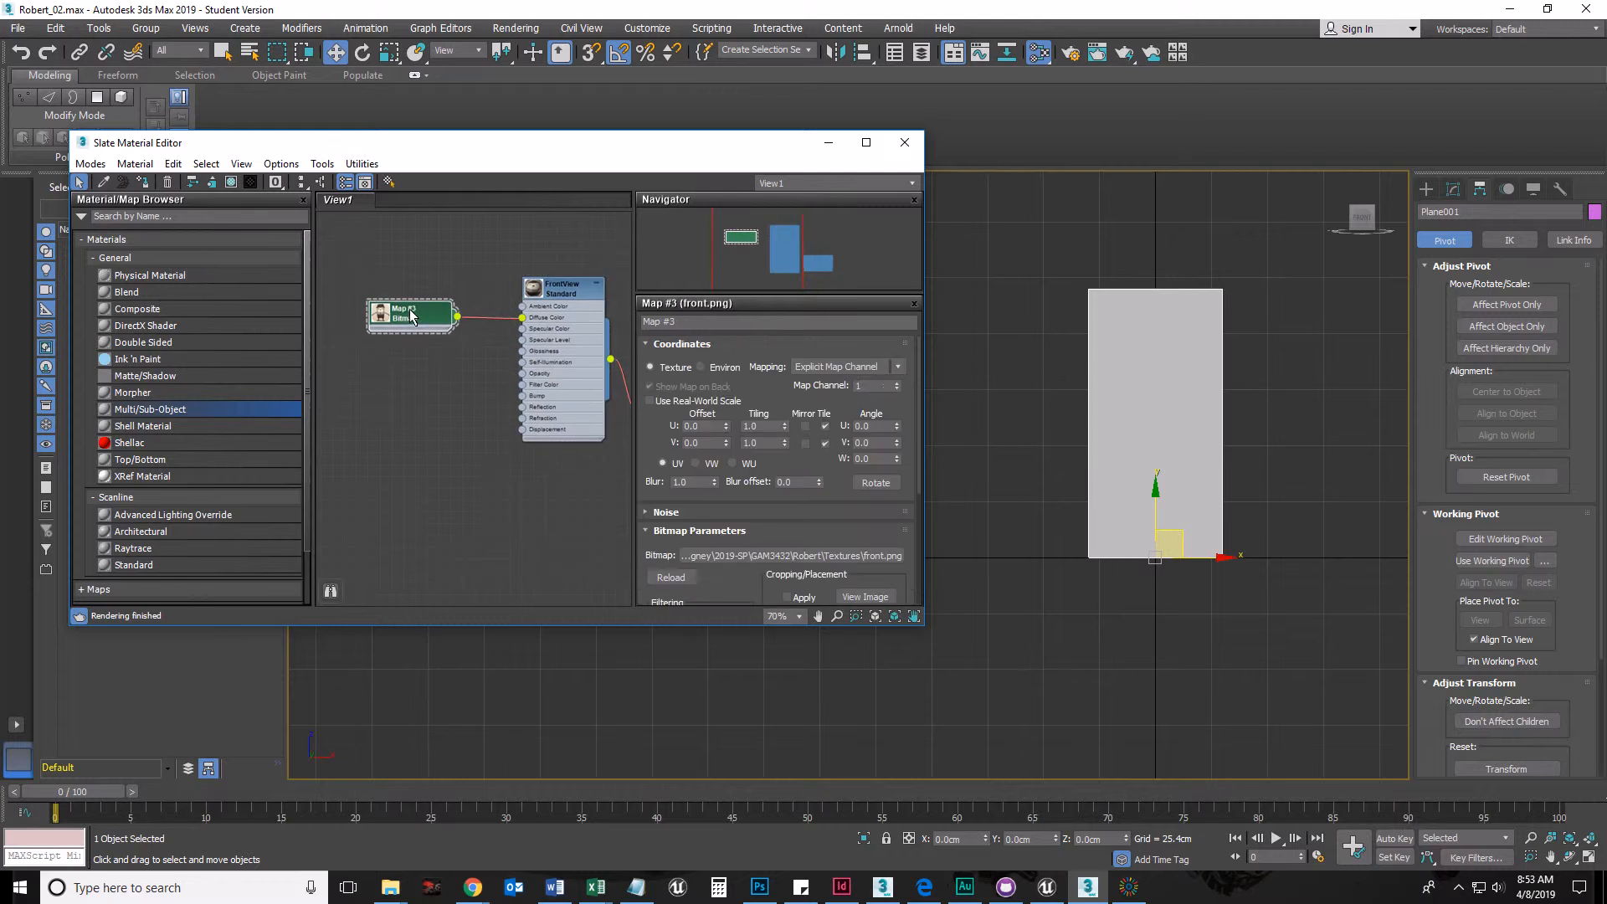
drag(469, 142, 595, 140)
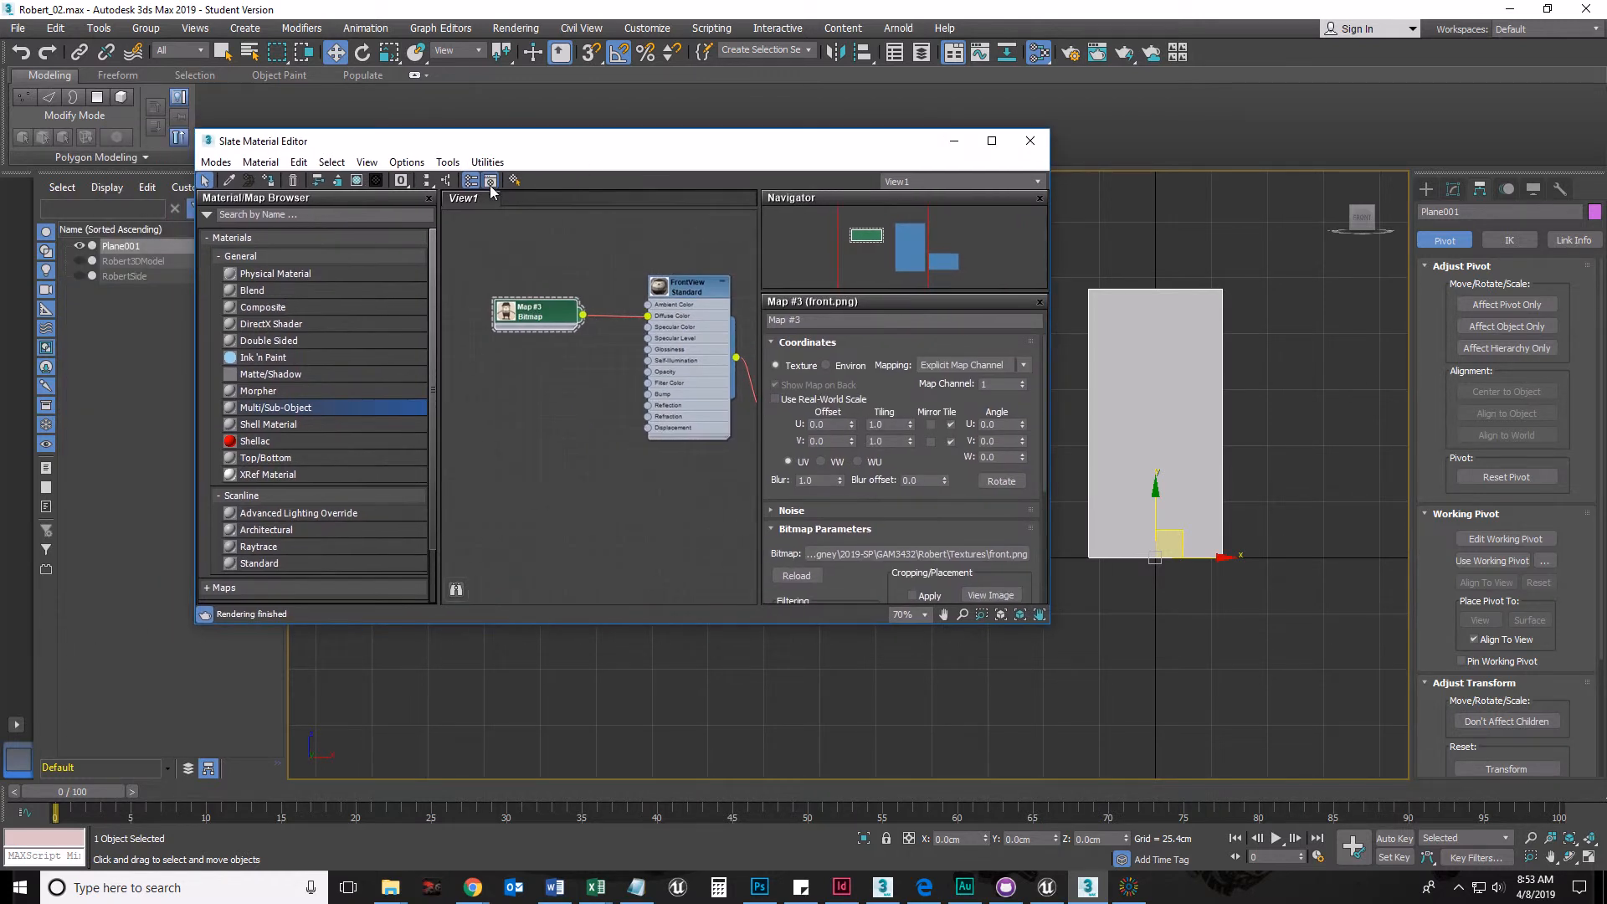
click(355, 181)
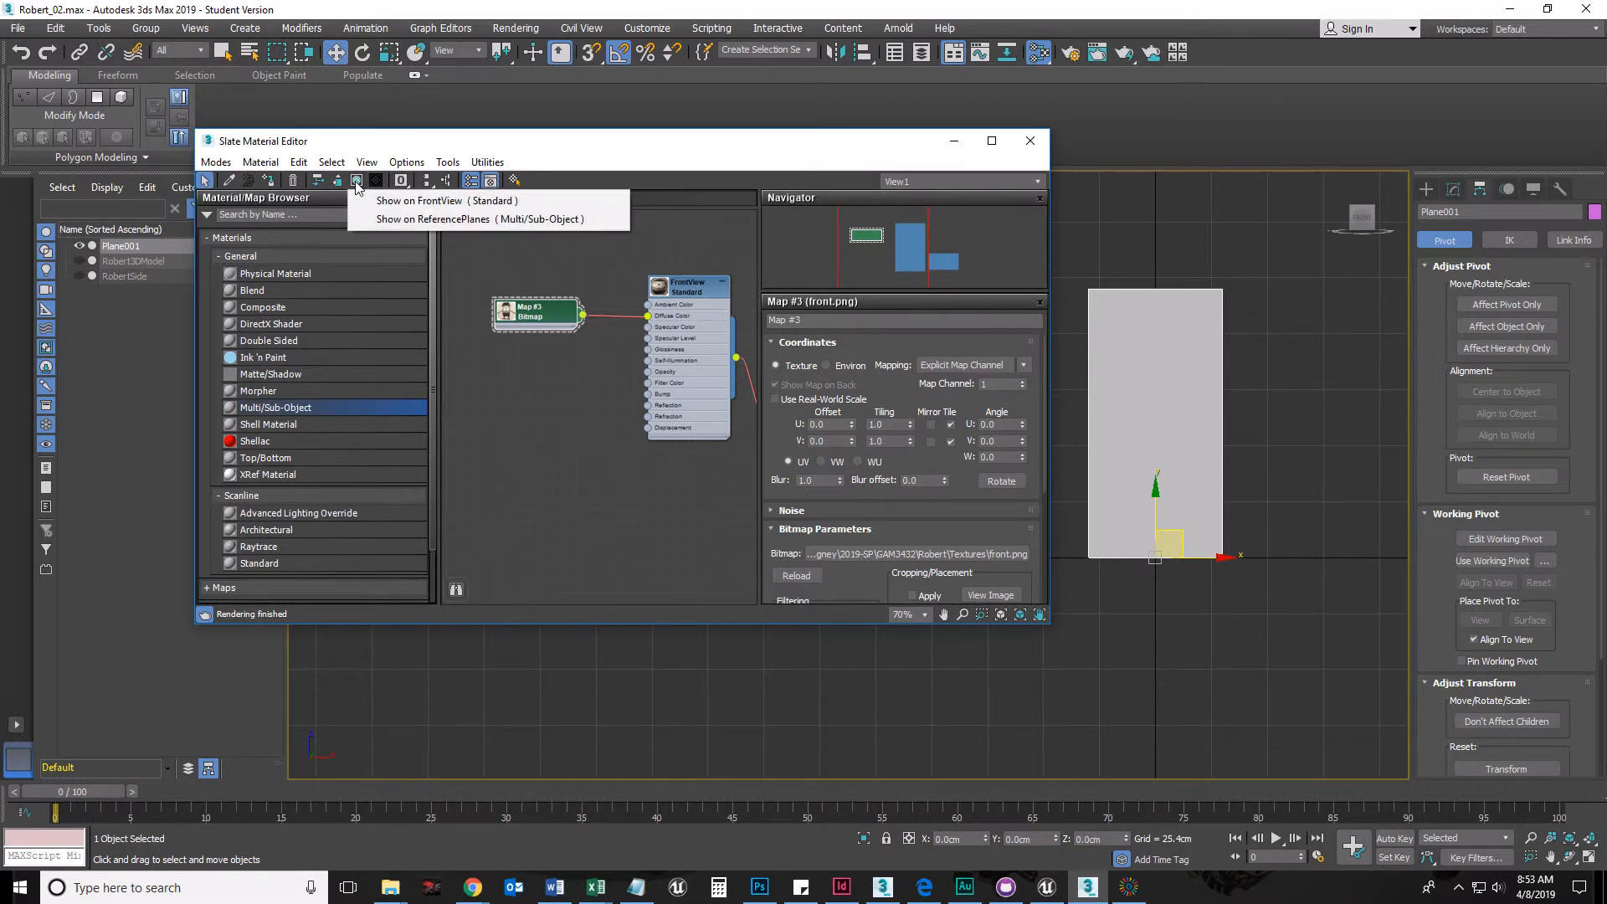
click(376, 203)
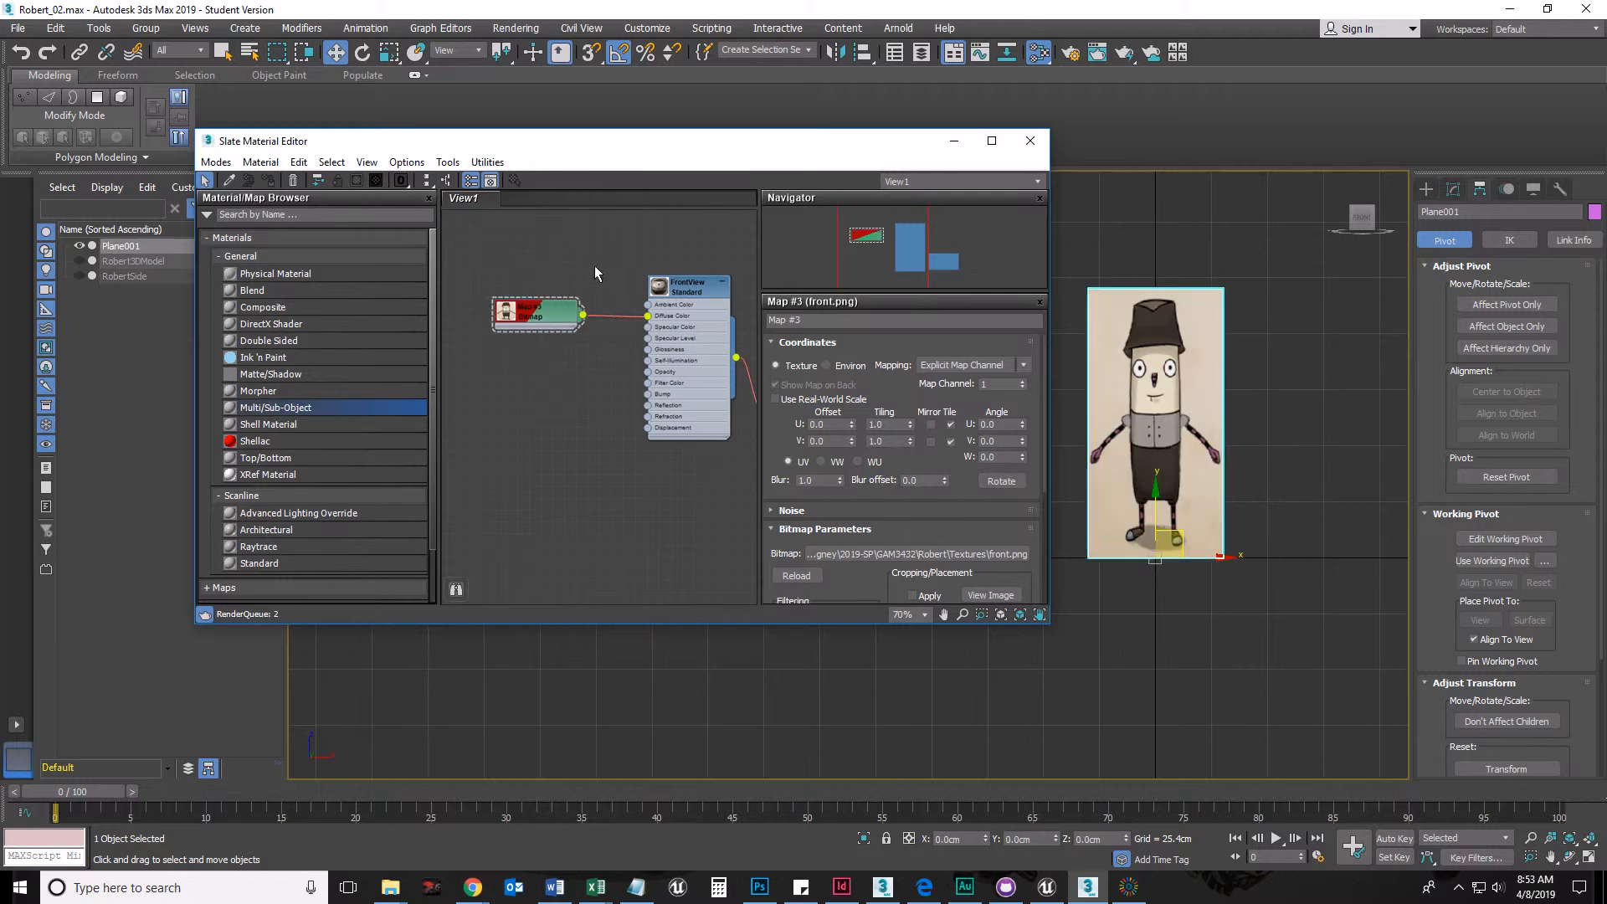
middle_drag(1253, 485, 1288, 475)
scroll(1254, 434, up, 5)
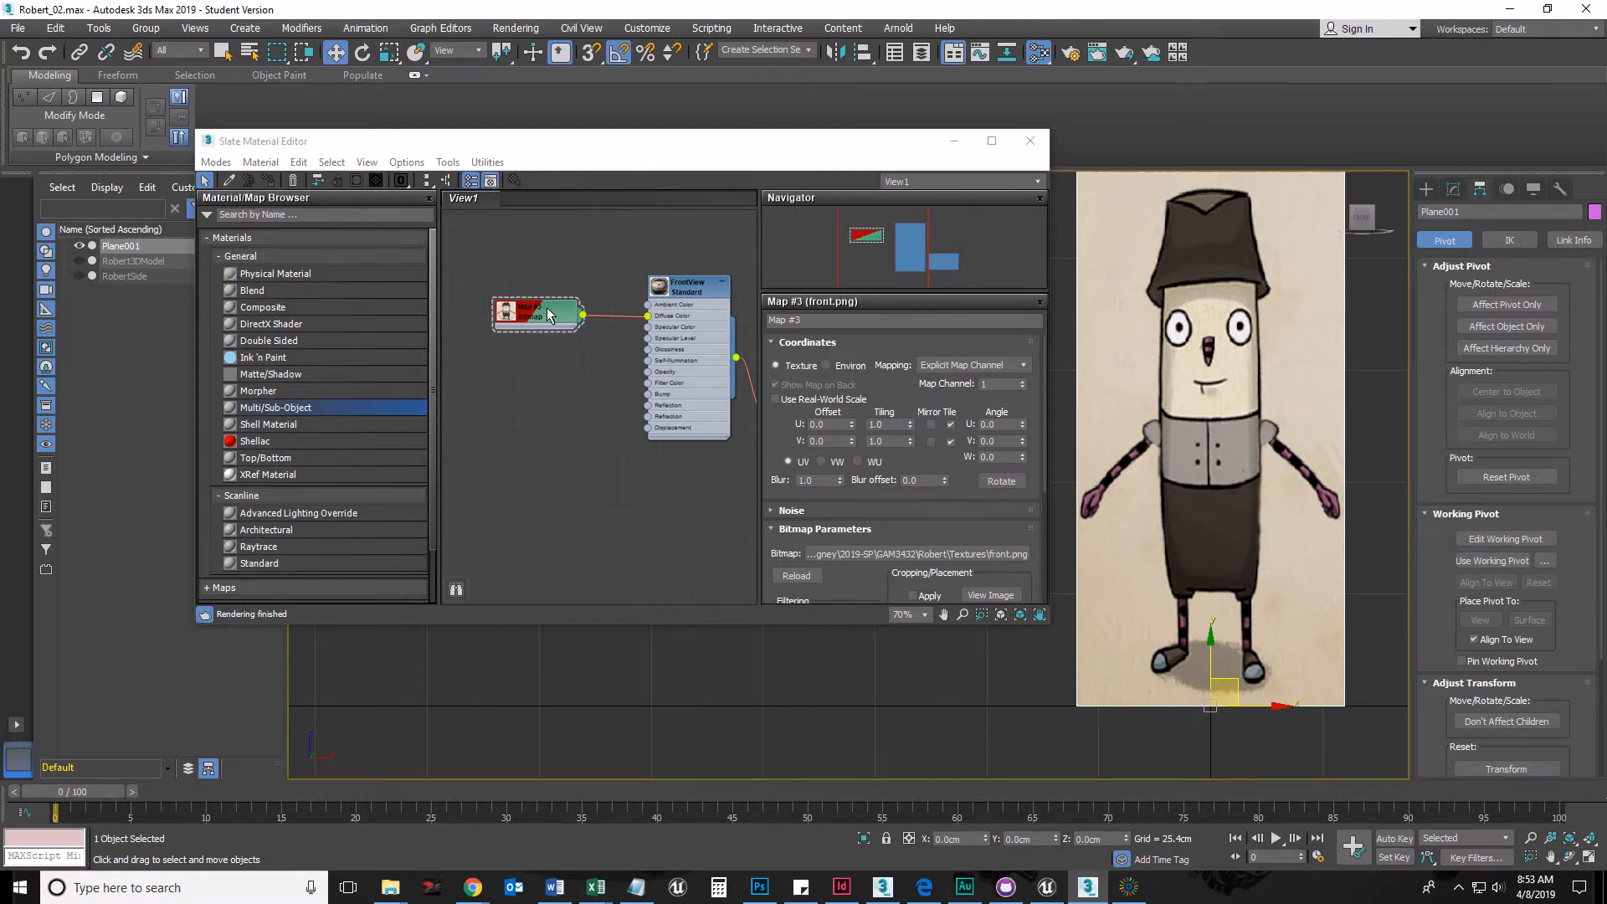
Step: Collapse the FrontView node and stack it with its bitmap node beside the ReferencePlanes node
middle_drag(597, 418, 528, 433)
click(654, 302)
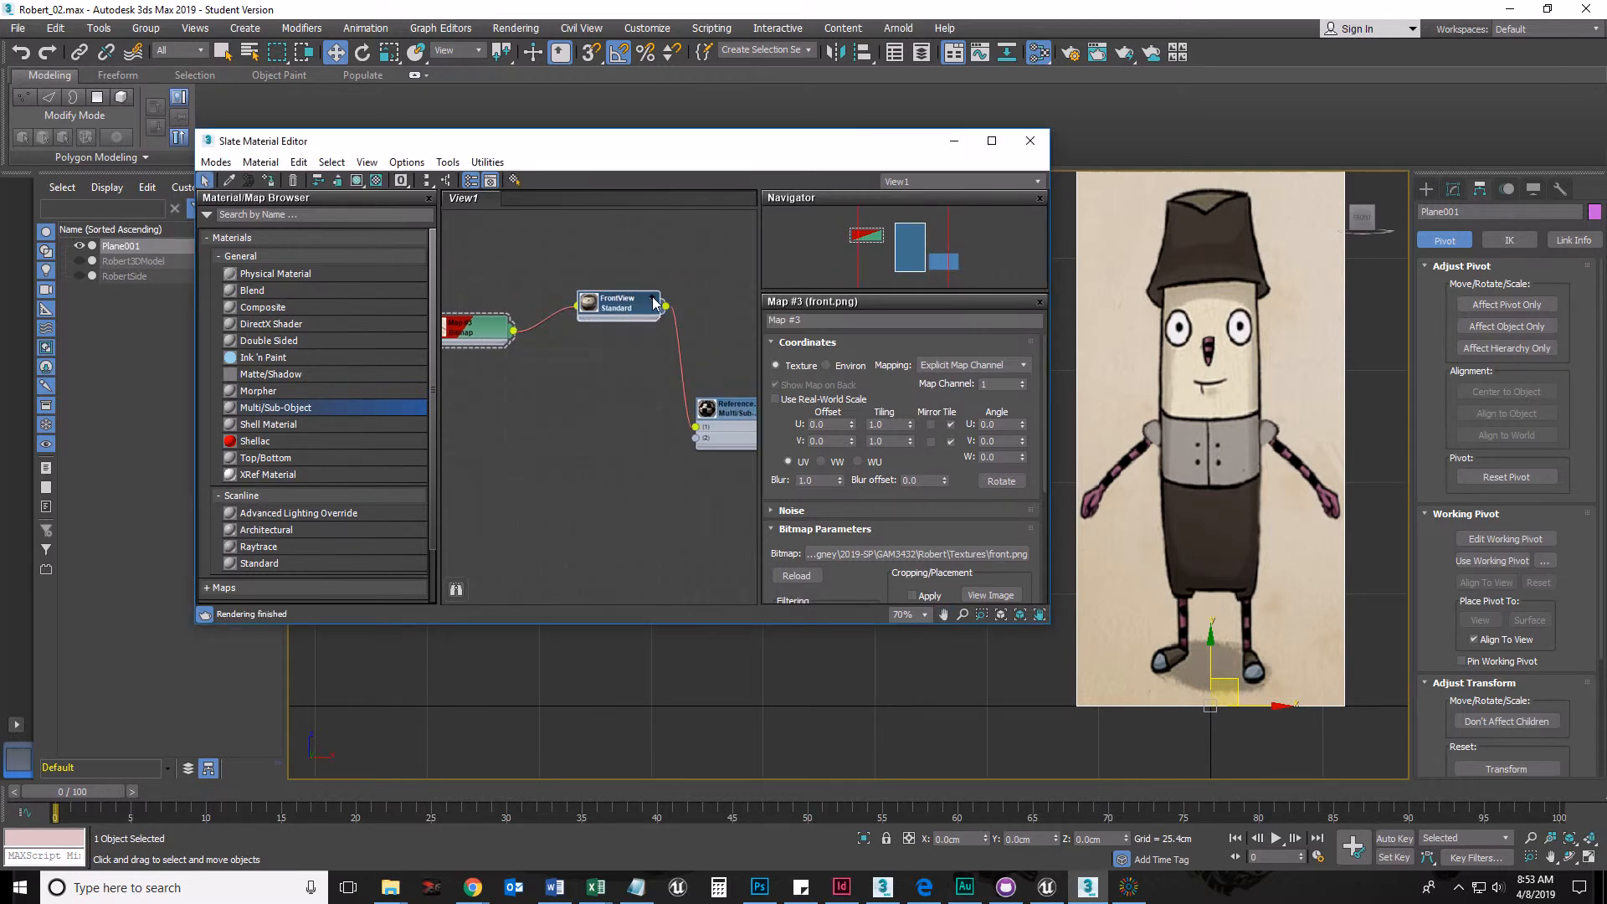
drag(654, 303, 664, 419)
drag(490, 333, 661, 394)
middle_drag(669, 496, 590, 387)
drag(569, 320, 571, 318)
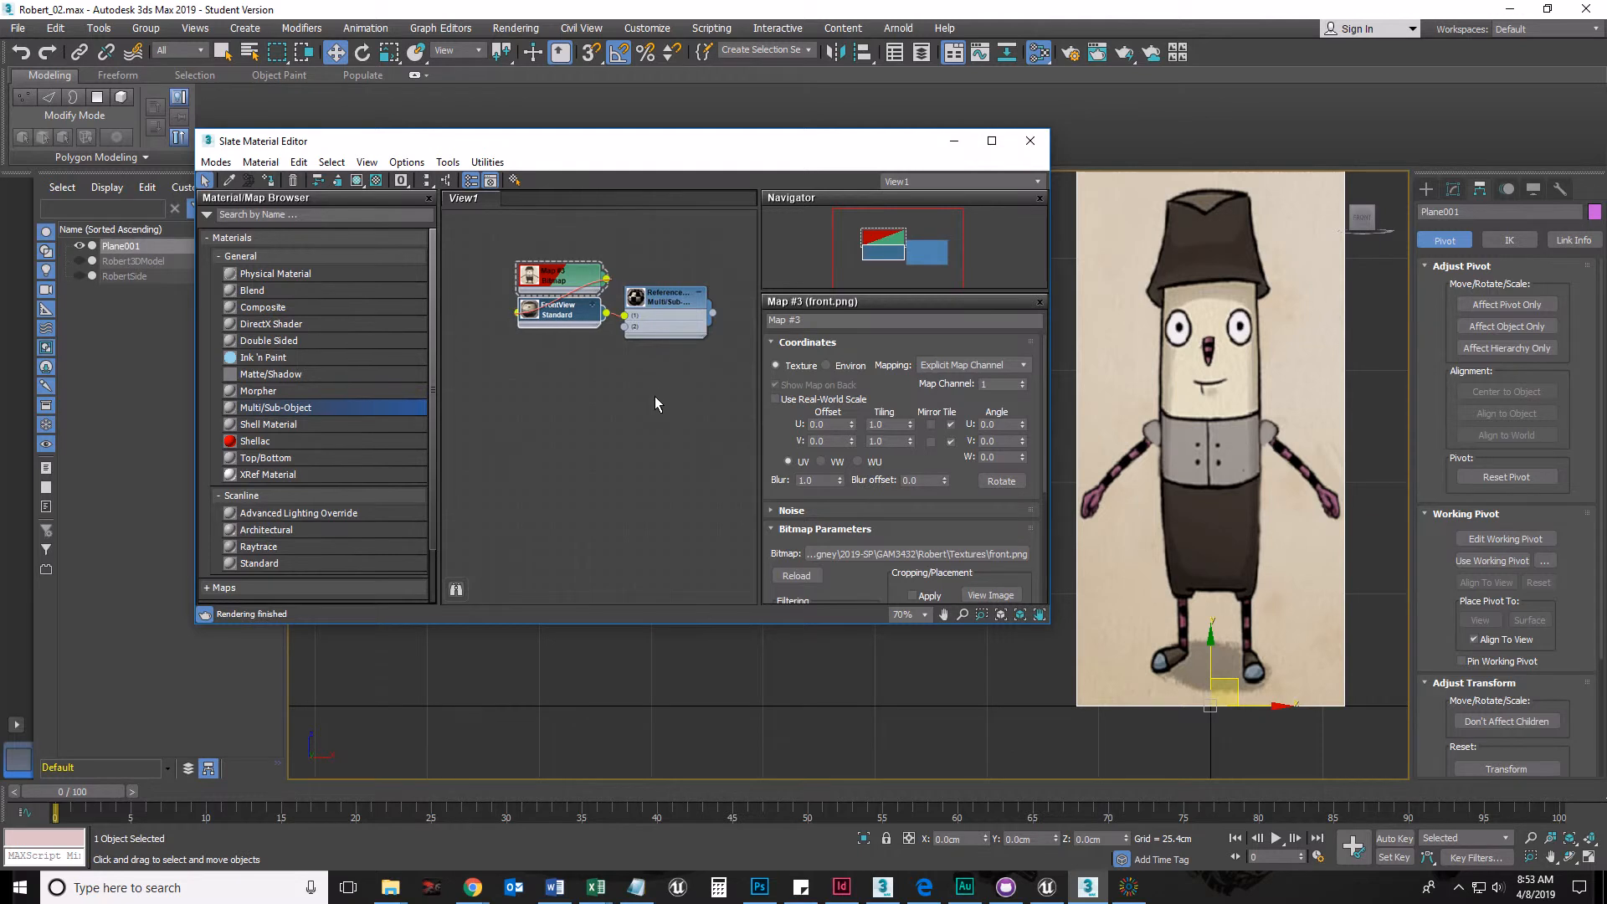
click(656, 394)
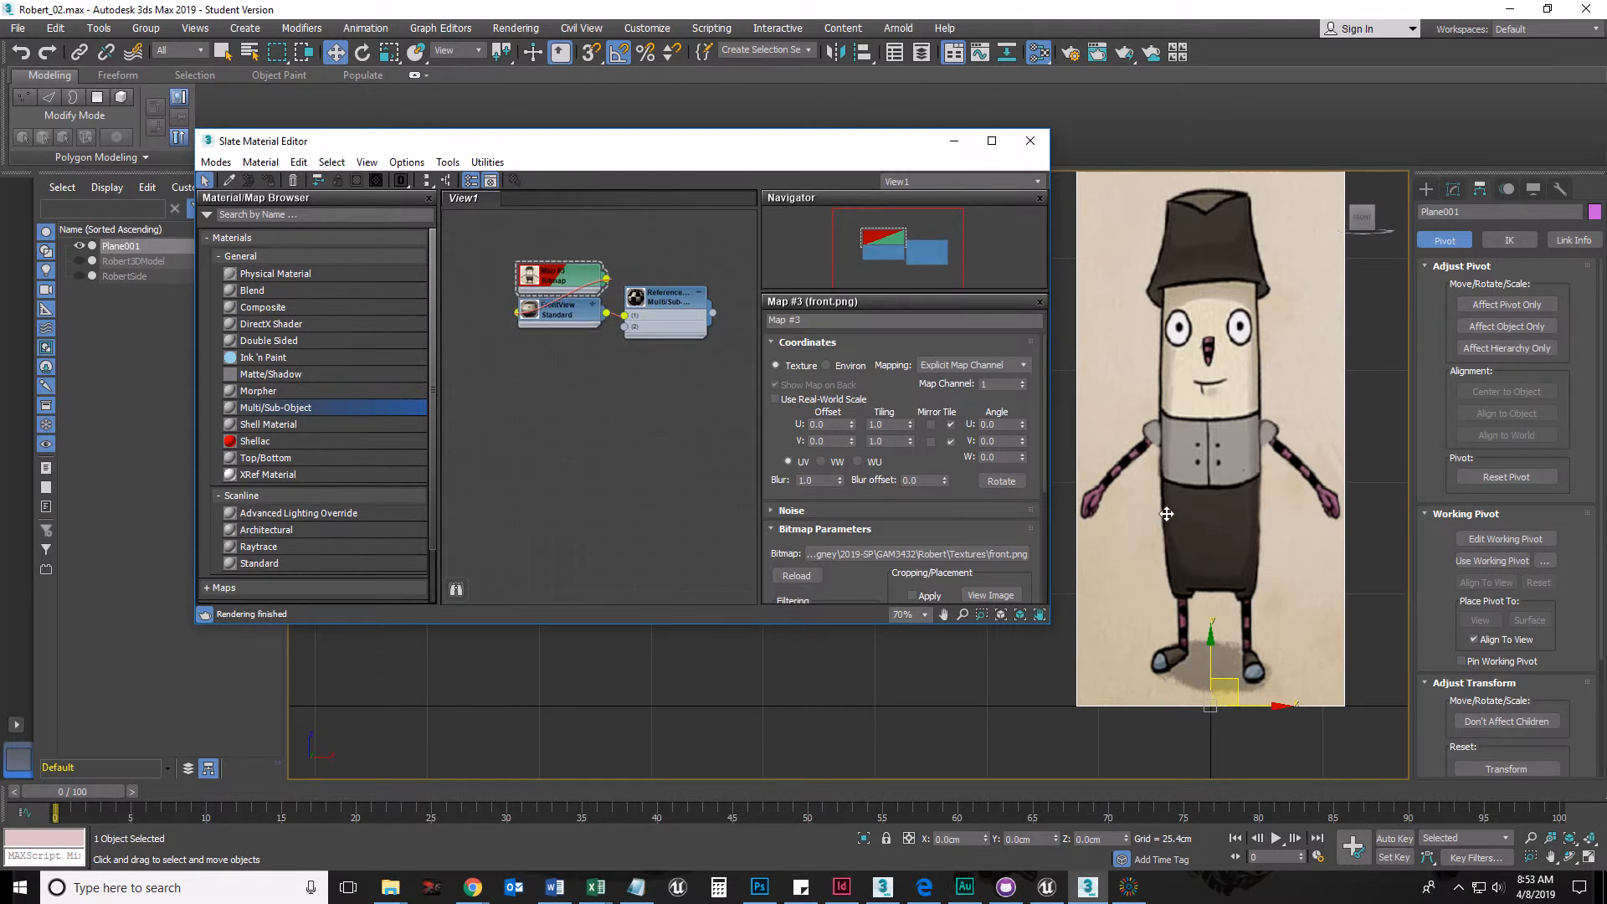
Step: Minimize the material editor, widen Plane001 to about 74.67 cm to correct the image proportions, and deselect it
click(956, 142)
middle_drag(1050, 536, 712, 511)
scroll(771, 566, down, 2)
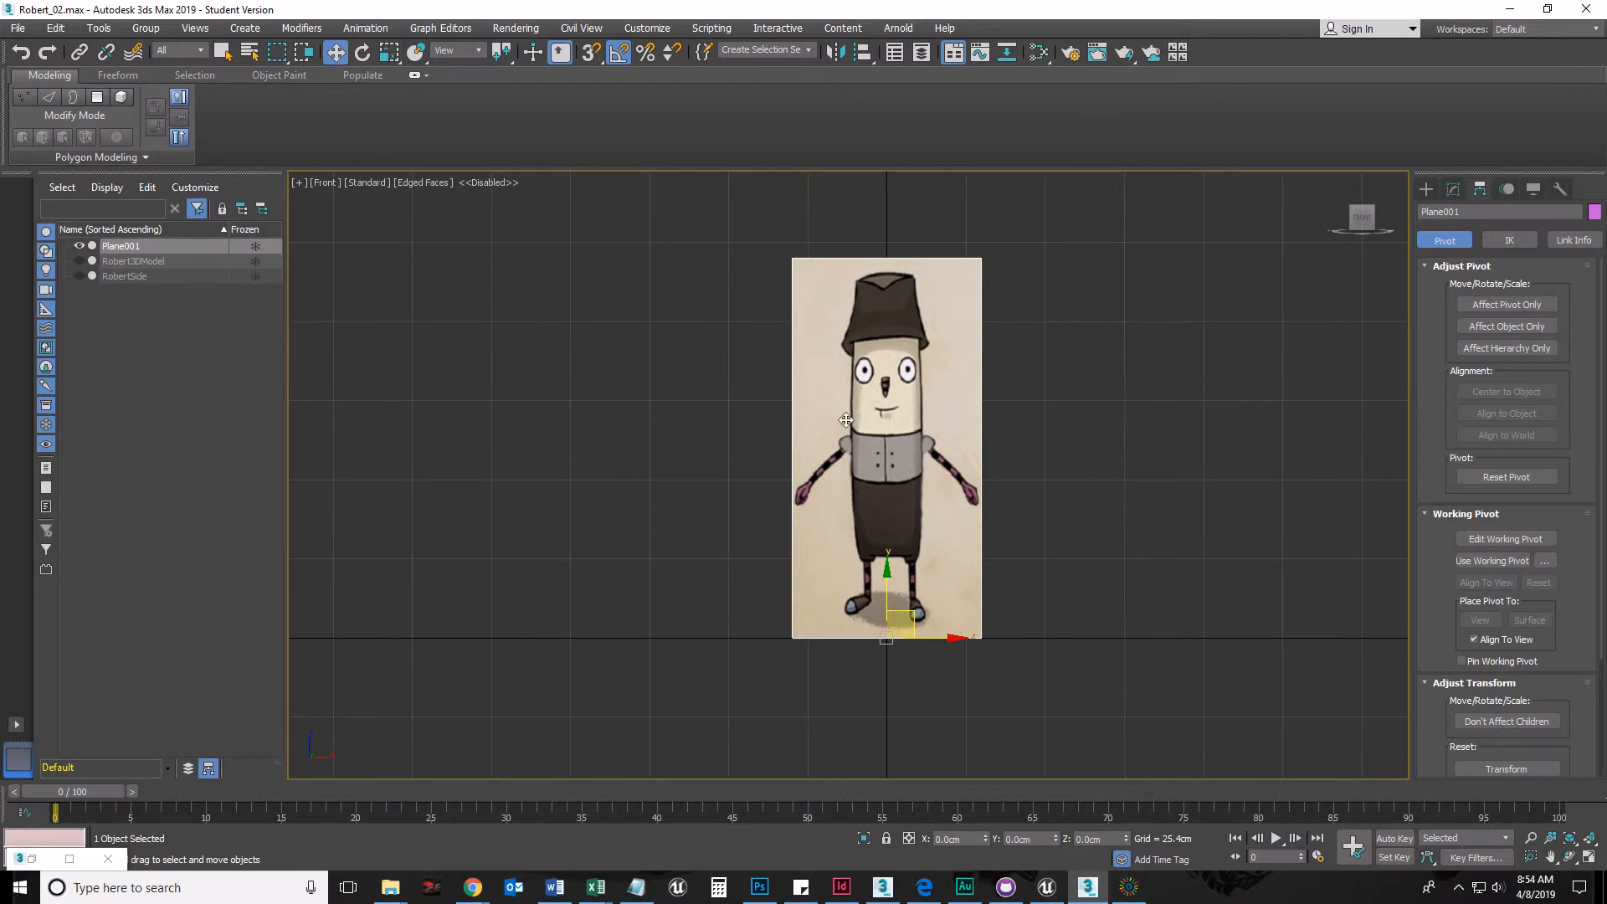
click(1453, 191)
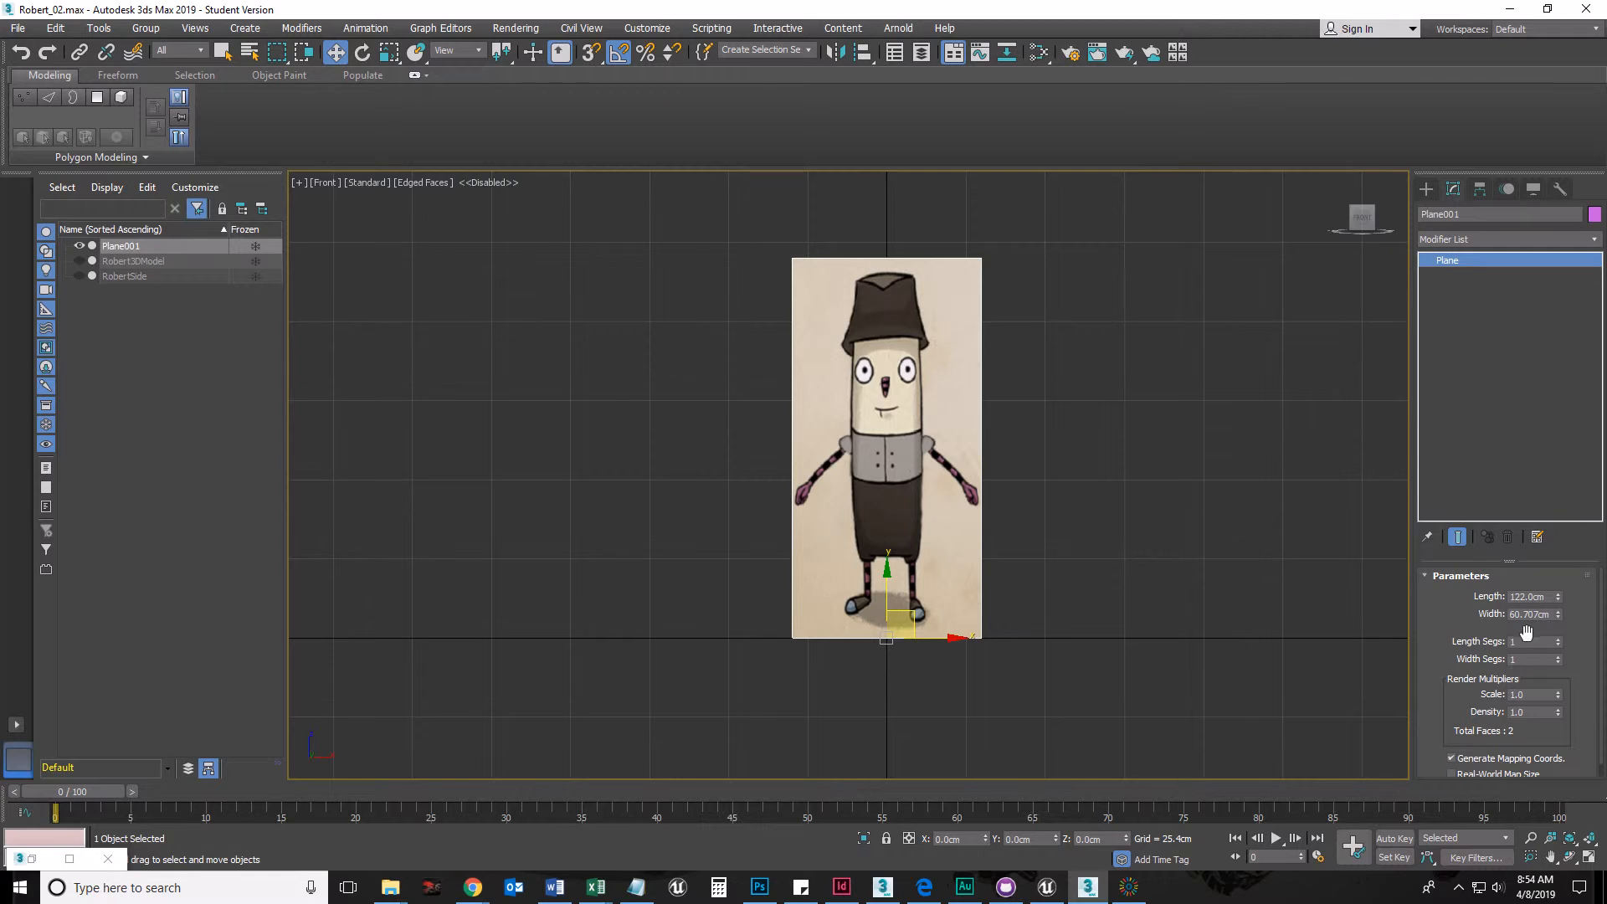
drag(1559, 615, 1559, 619)
drag(1559, 595, 1561, 596)
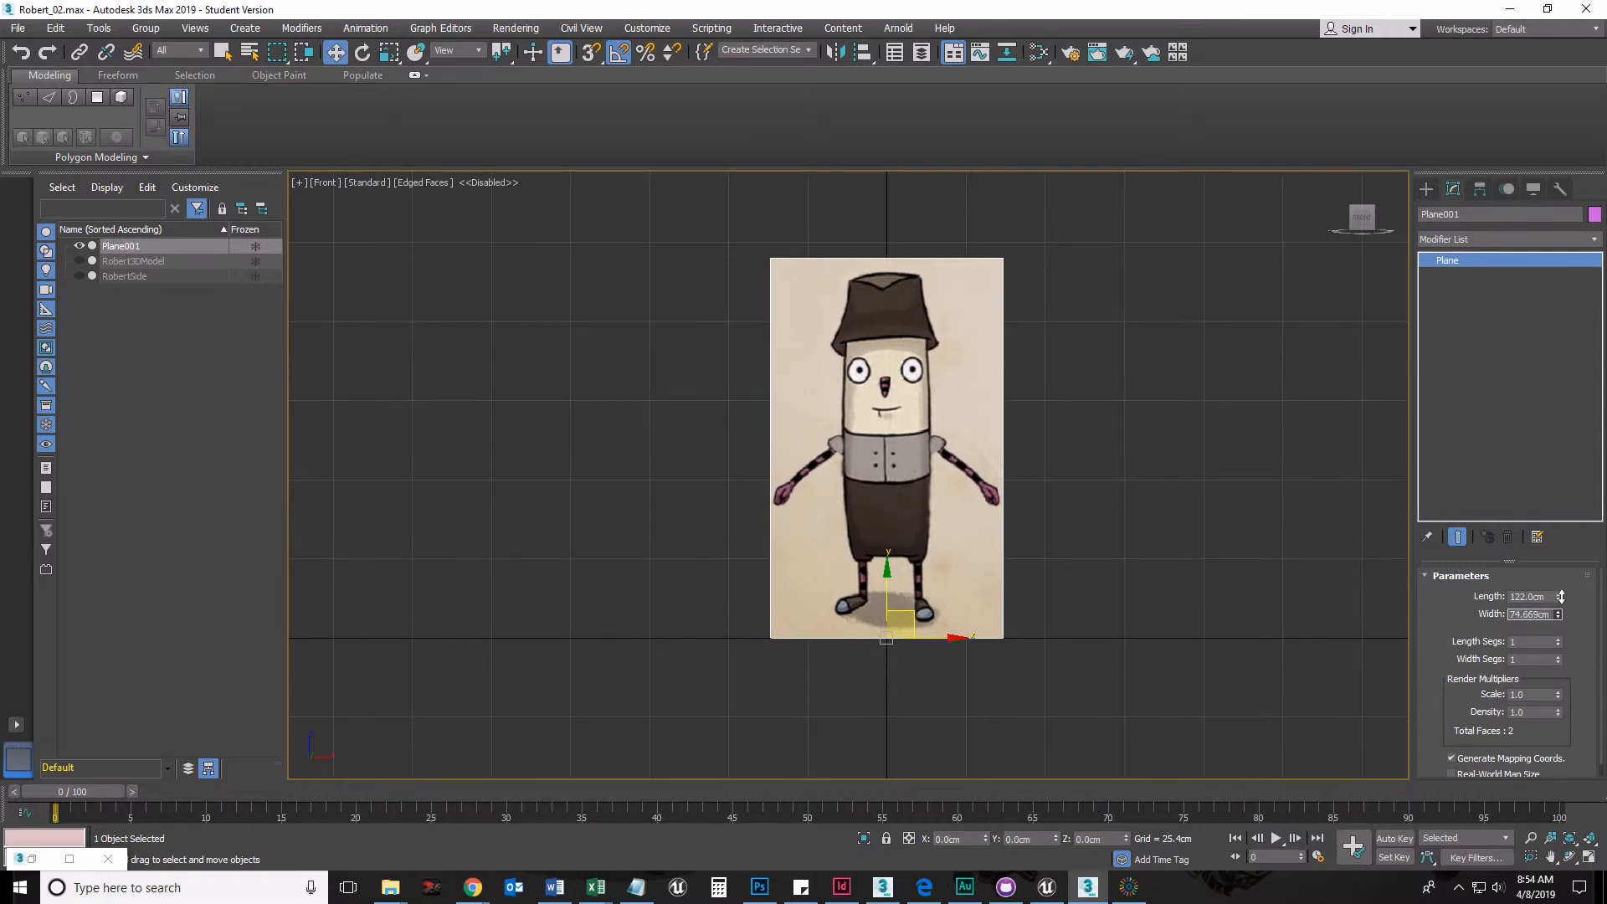
click(1065, 546)
middle_drag(1215, 649, 1122, 700)
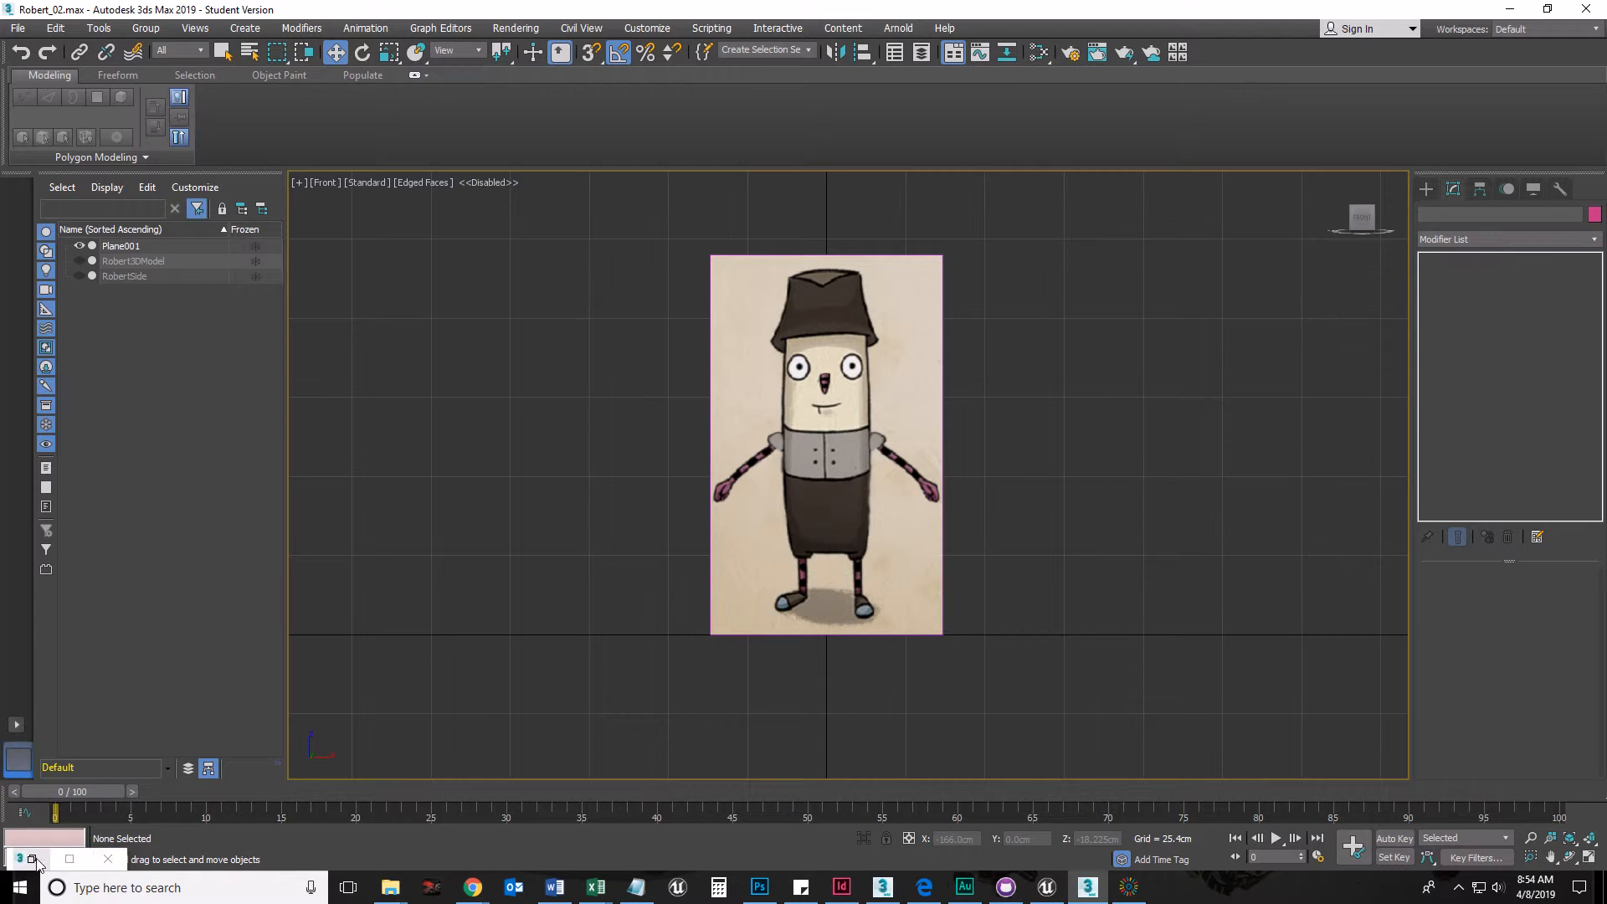
Step: Reopen the material editor and examine how the front.png bitmap and FrontView nodes connect to the ReferencePlanes node
click(32, 860)
middle_drag(622, 490, 599, 492)
scroll(581, 396, up, 2)
middle_drag(577, 423, 621, 477)
scroll(658, 459, up, 3)
drag(488, 240, 664, 379)
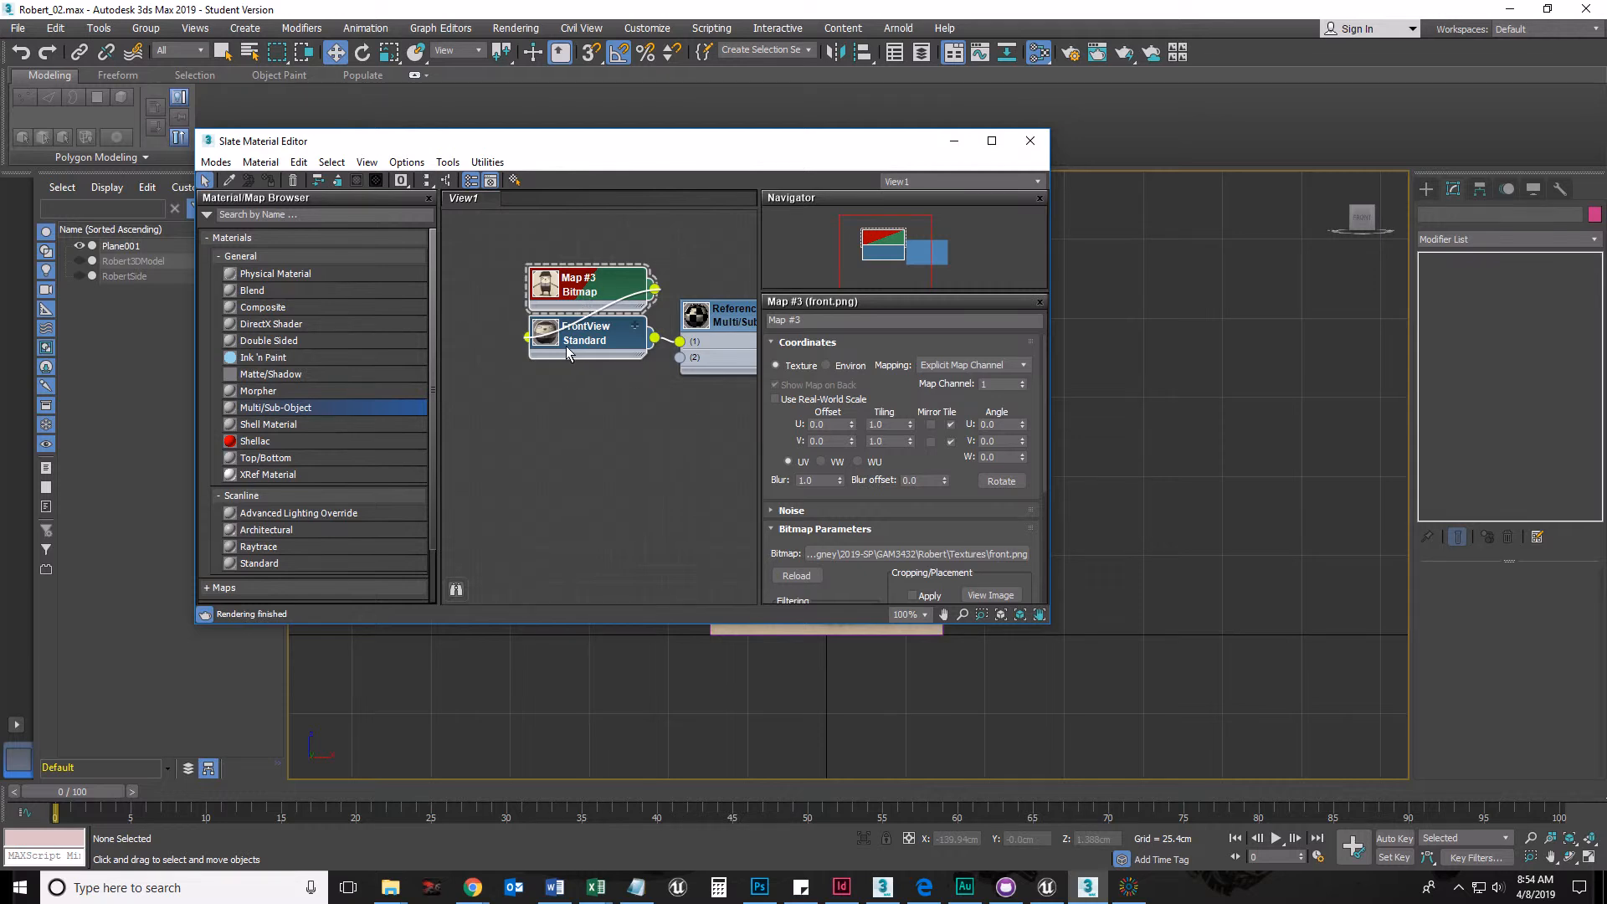
click(502, 253)
drag(498, 232, 661, 399)
scroll(594, 474, down, 5)
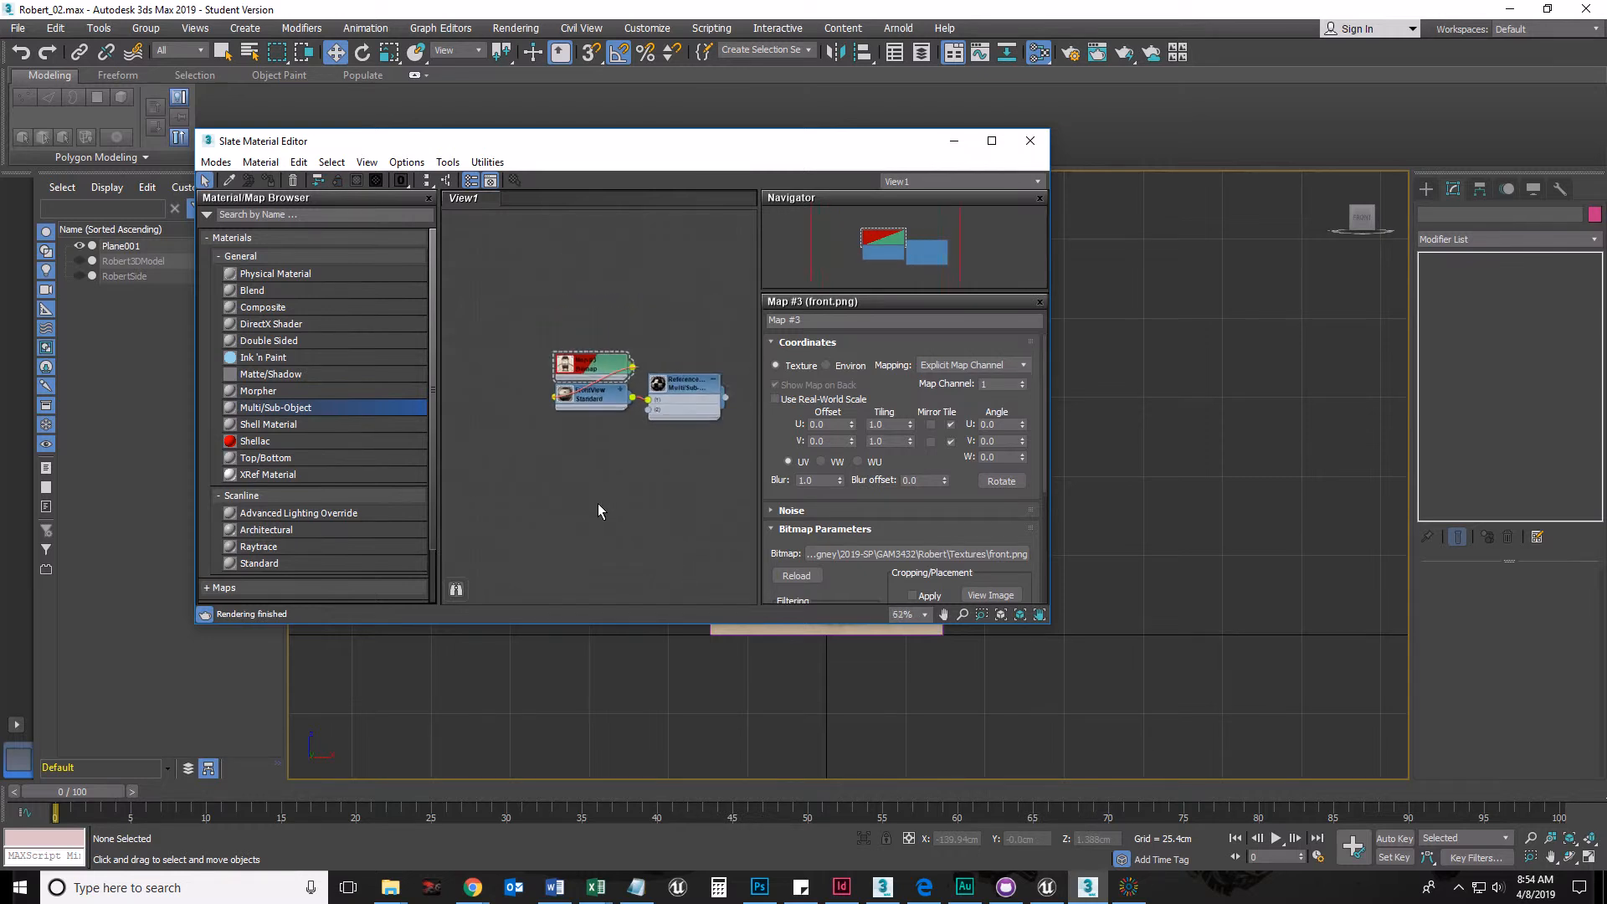
middle_drag(558, 447, 553, 439)
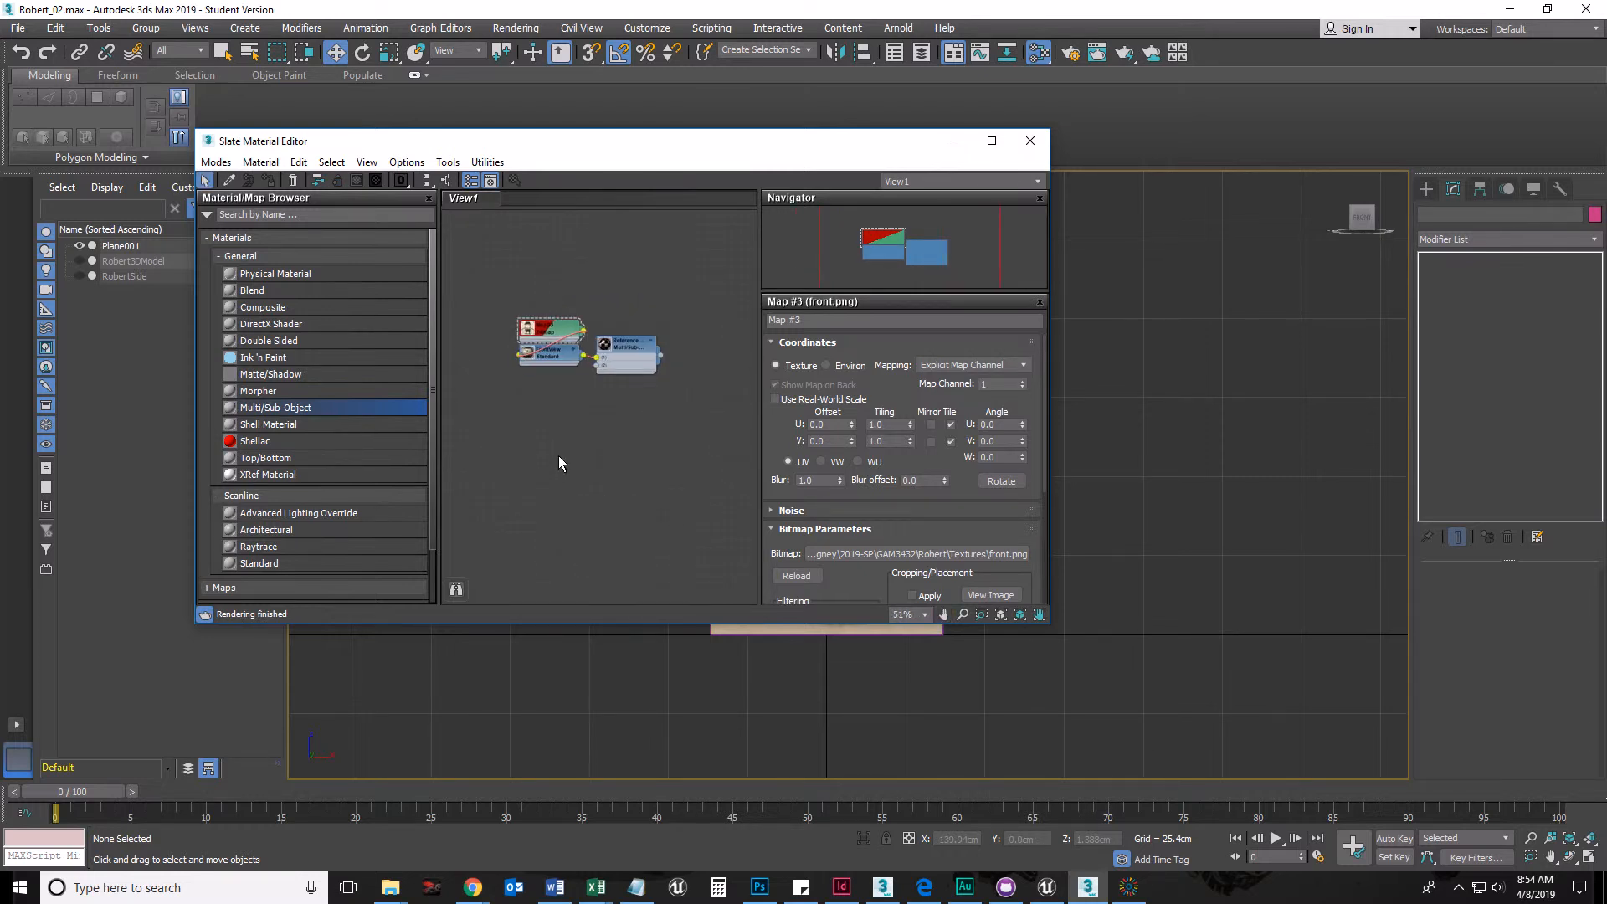
scroll(544, 473, up, 4)
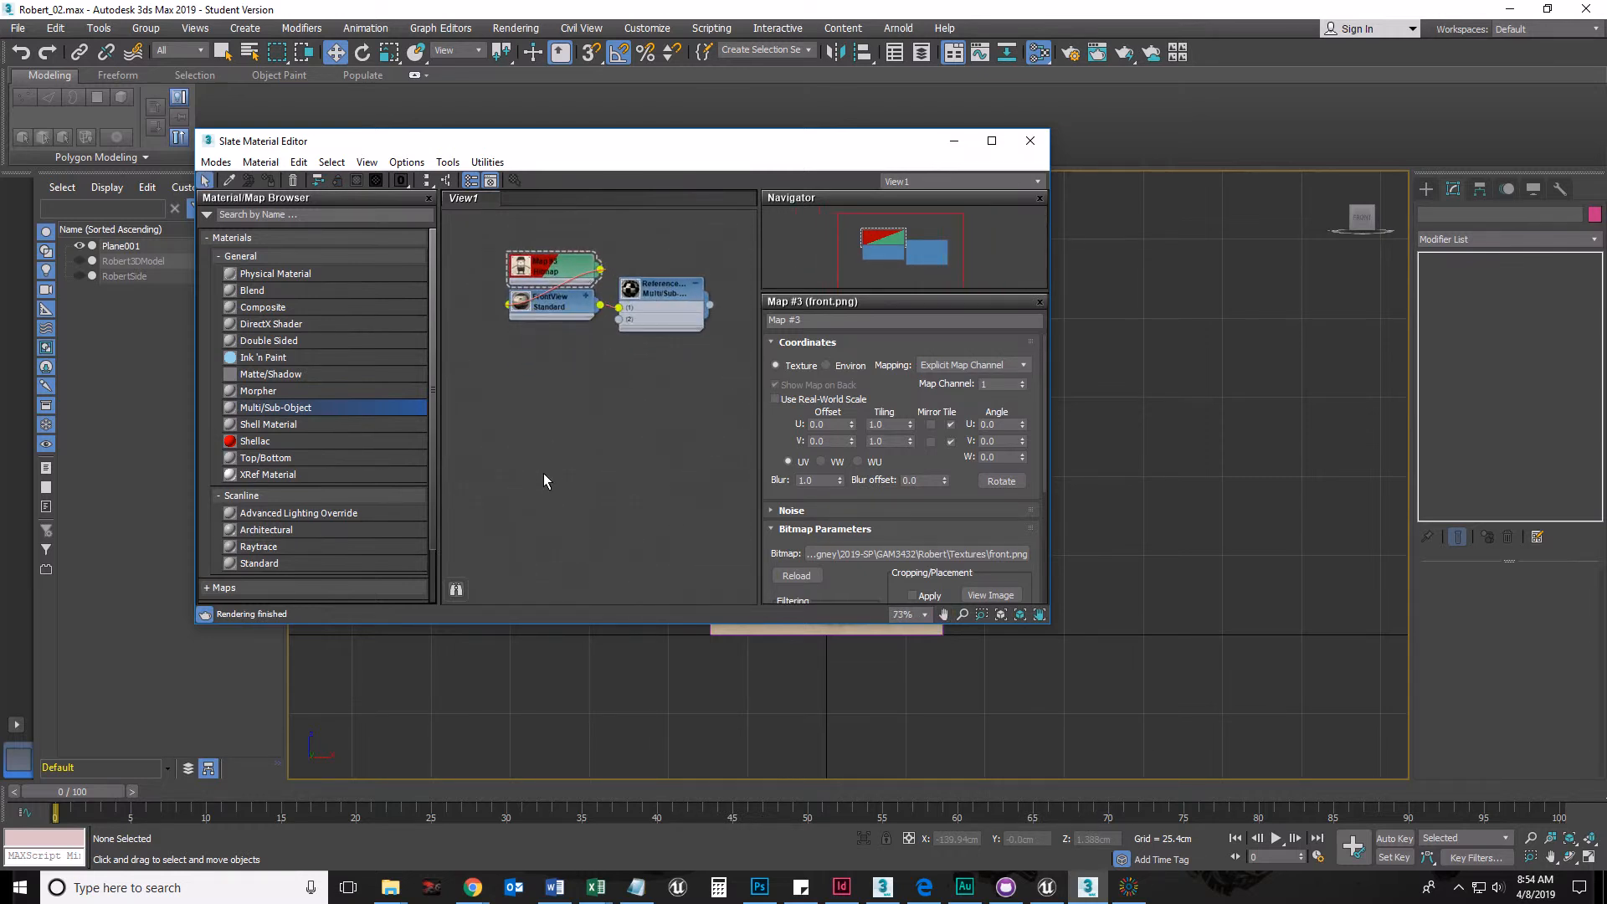
click(569, 294)
click(569, 291)
click(564, 286)
click(564, 291)
click(567, 291)
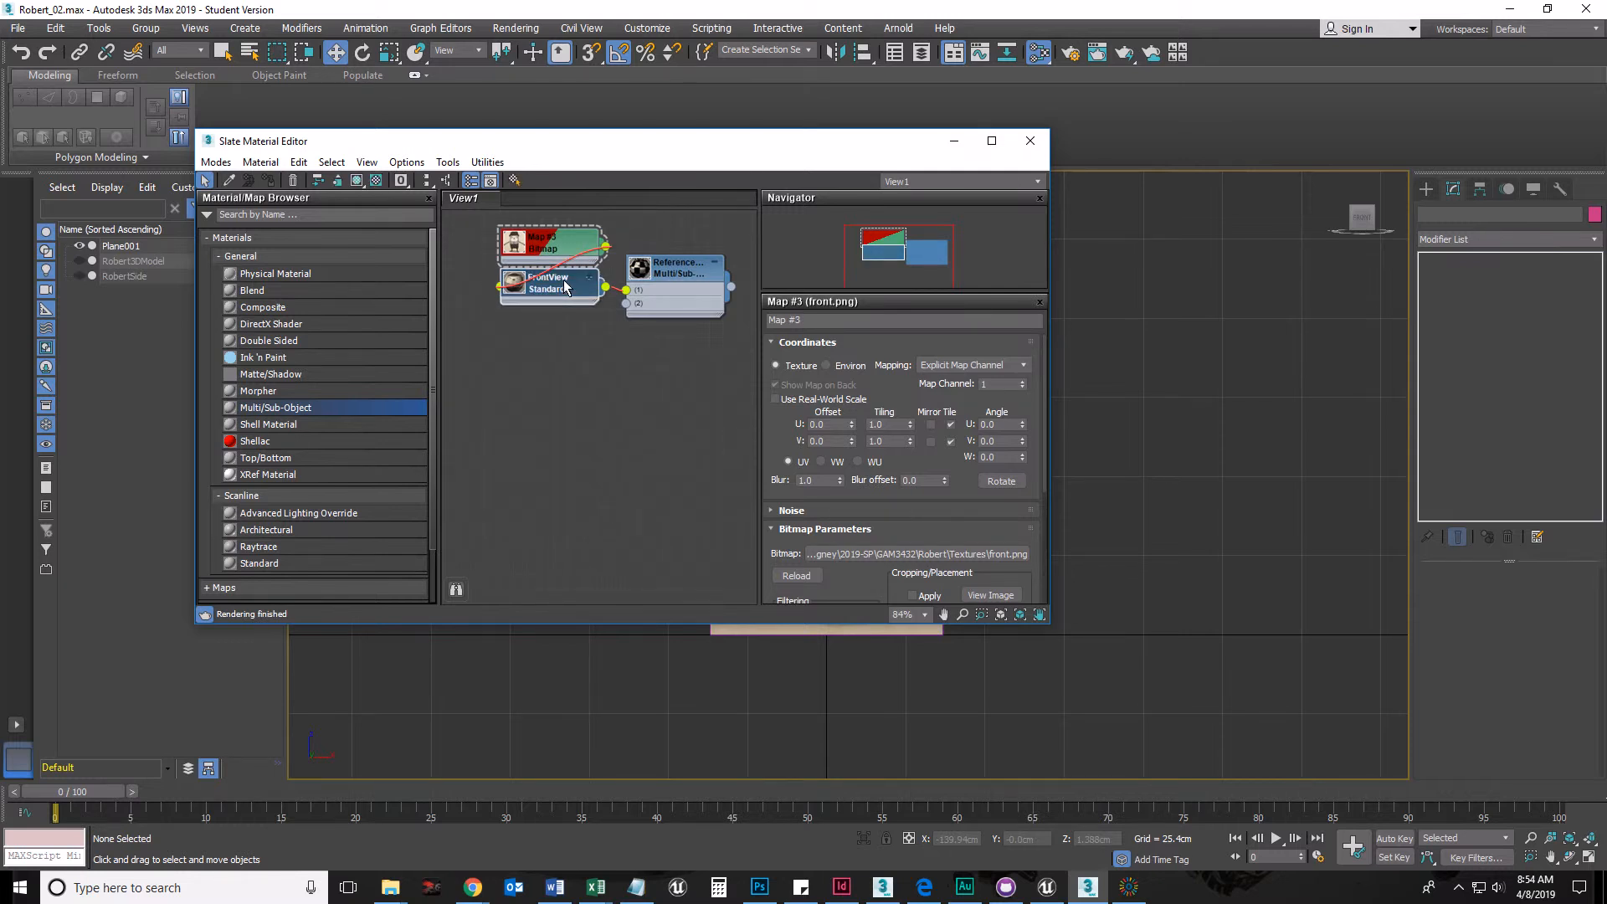
click(561, 257)
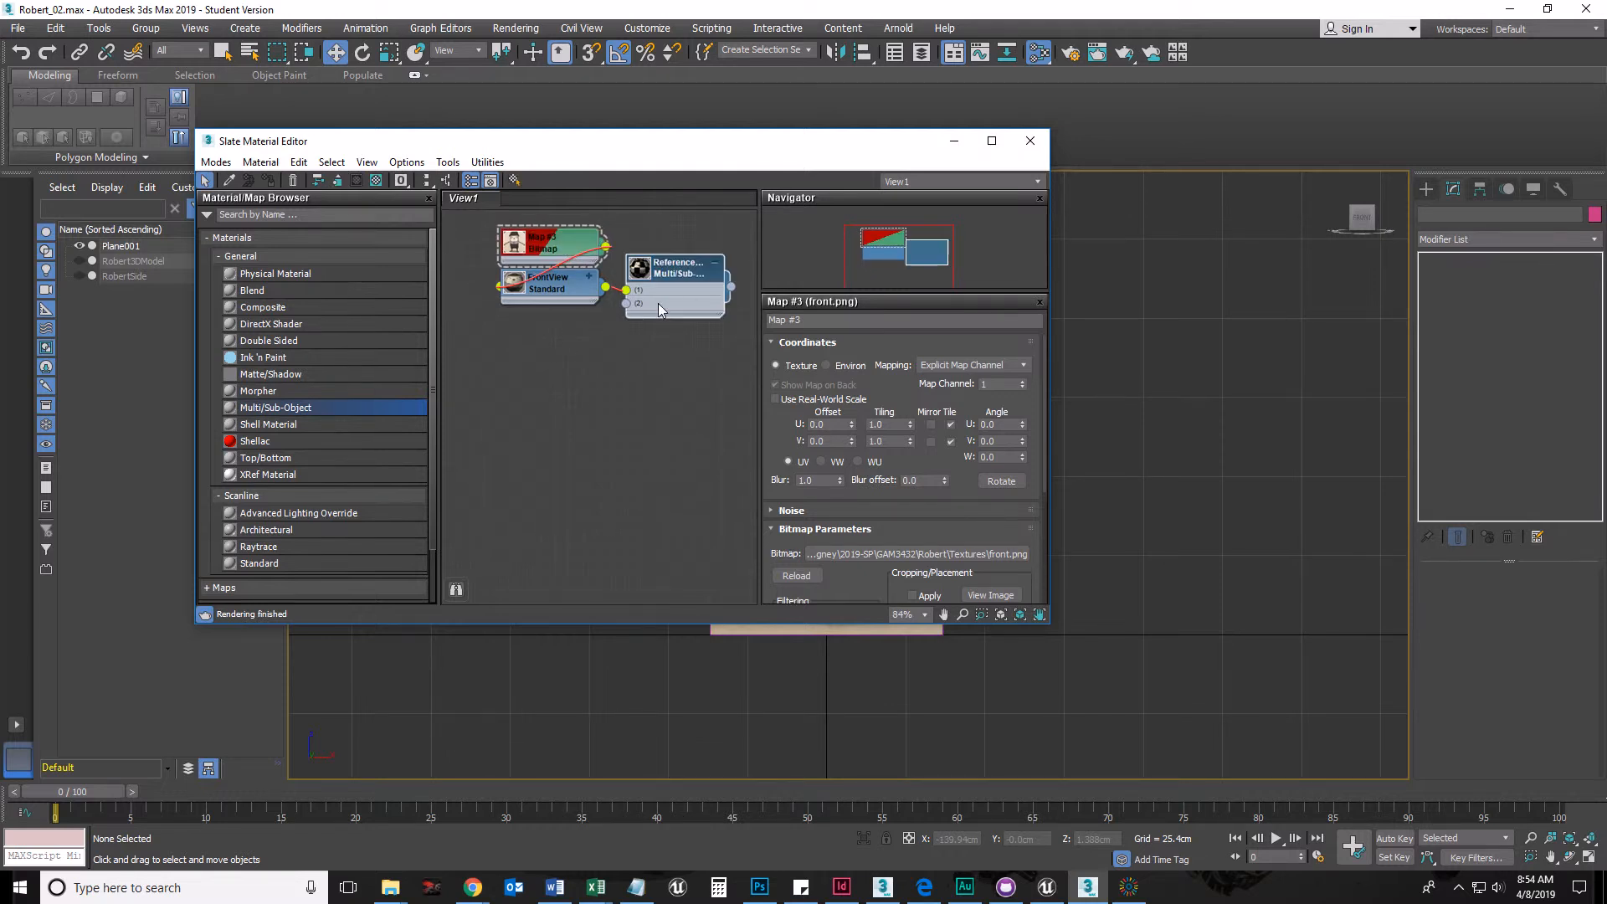
Step: Assign a Standard material to slot 2 of ReferencePlanes and stack its collapsed node below the FrontView node
double_click(683, 280)
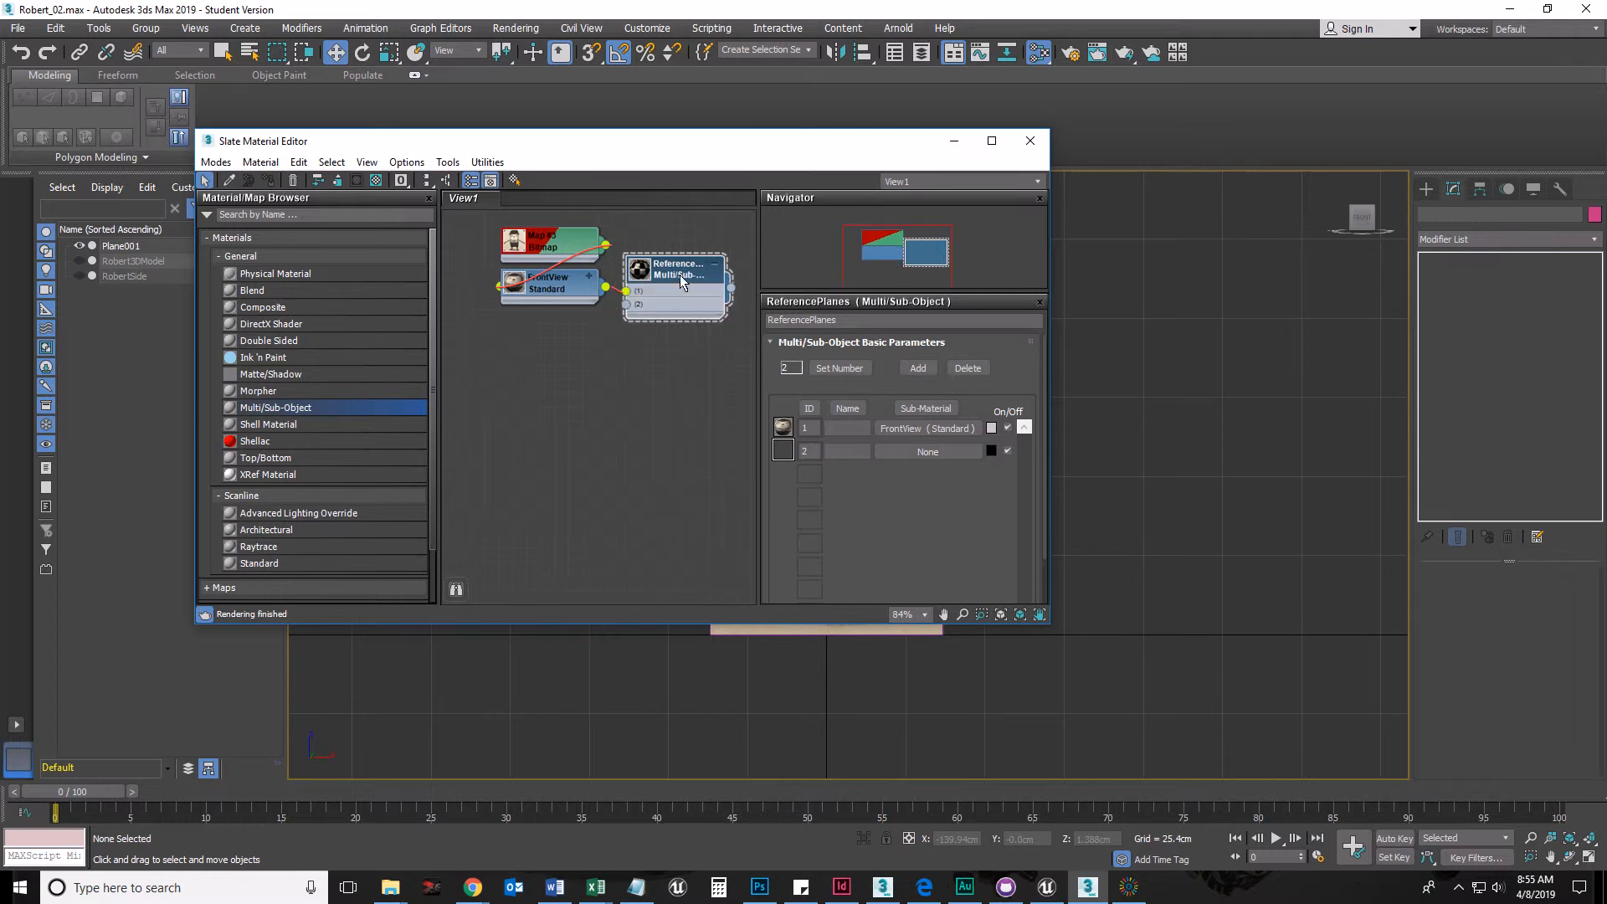
click(909, 451)
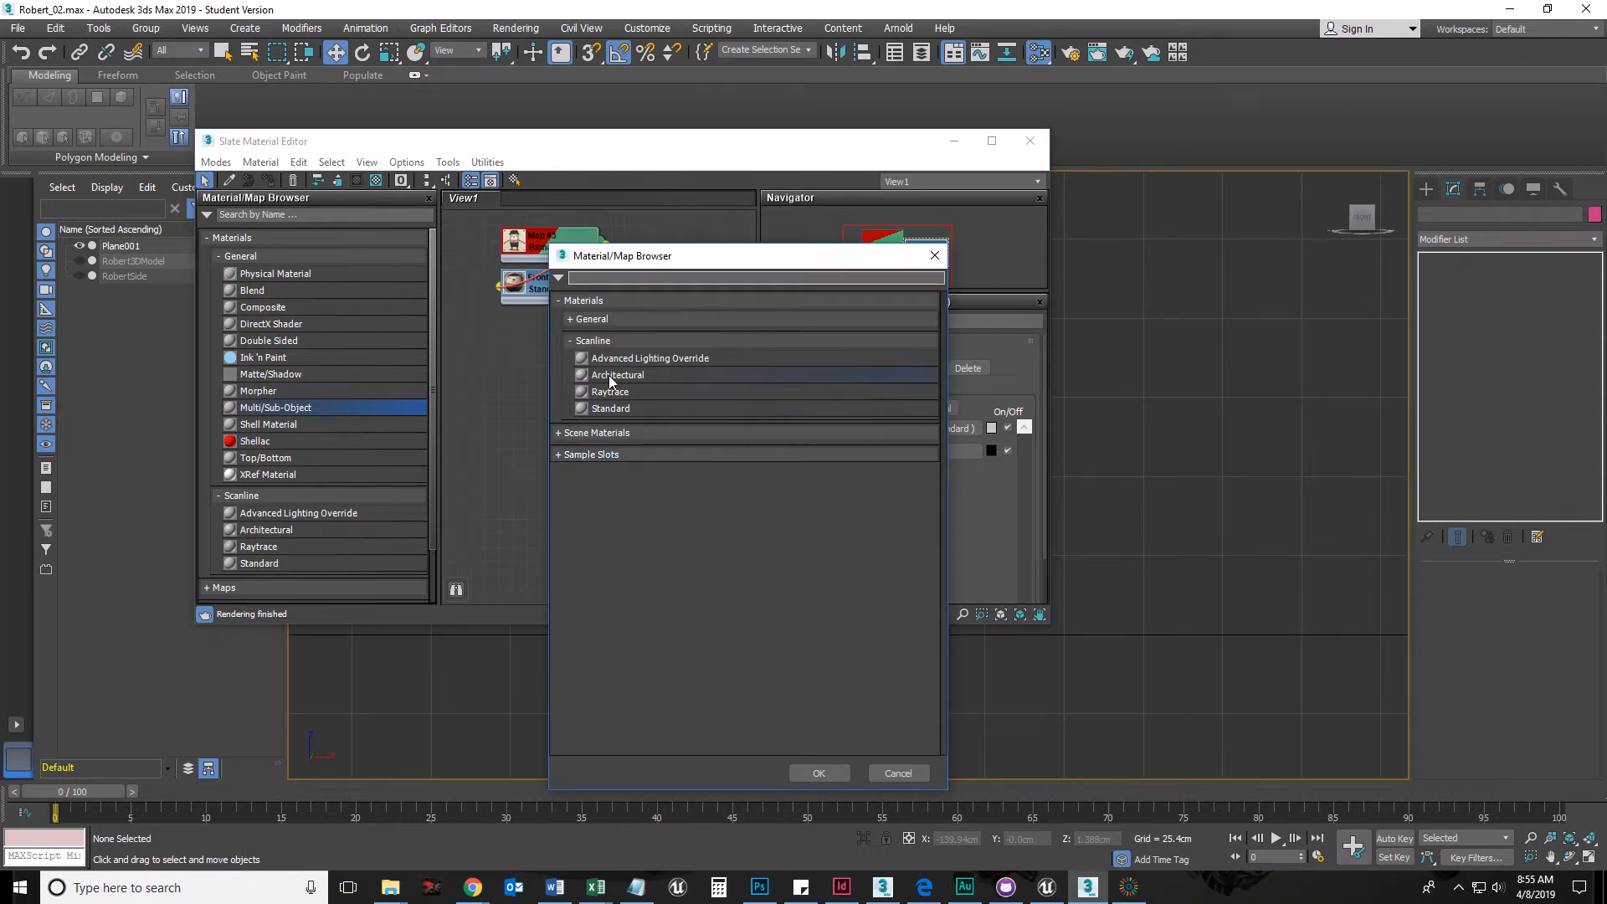
double_click(612, 408)
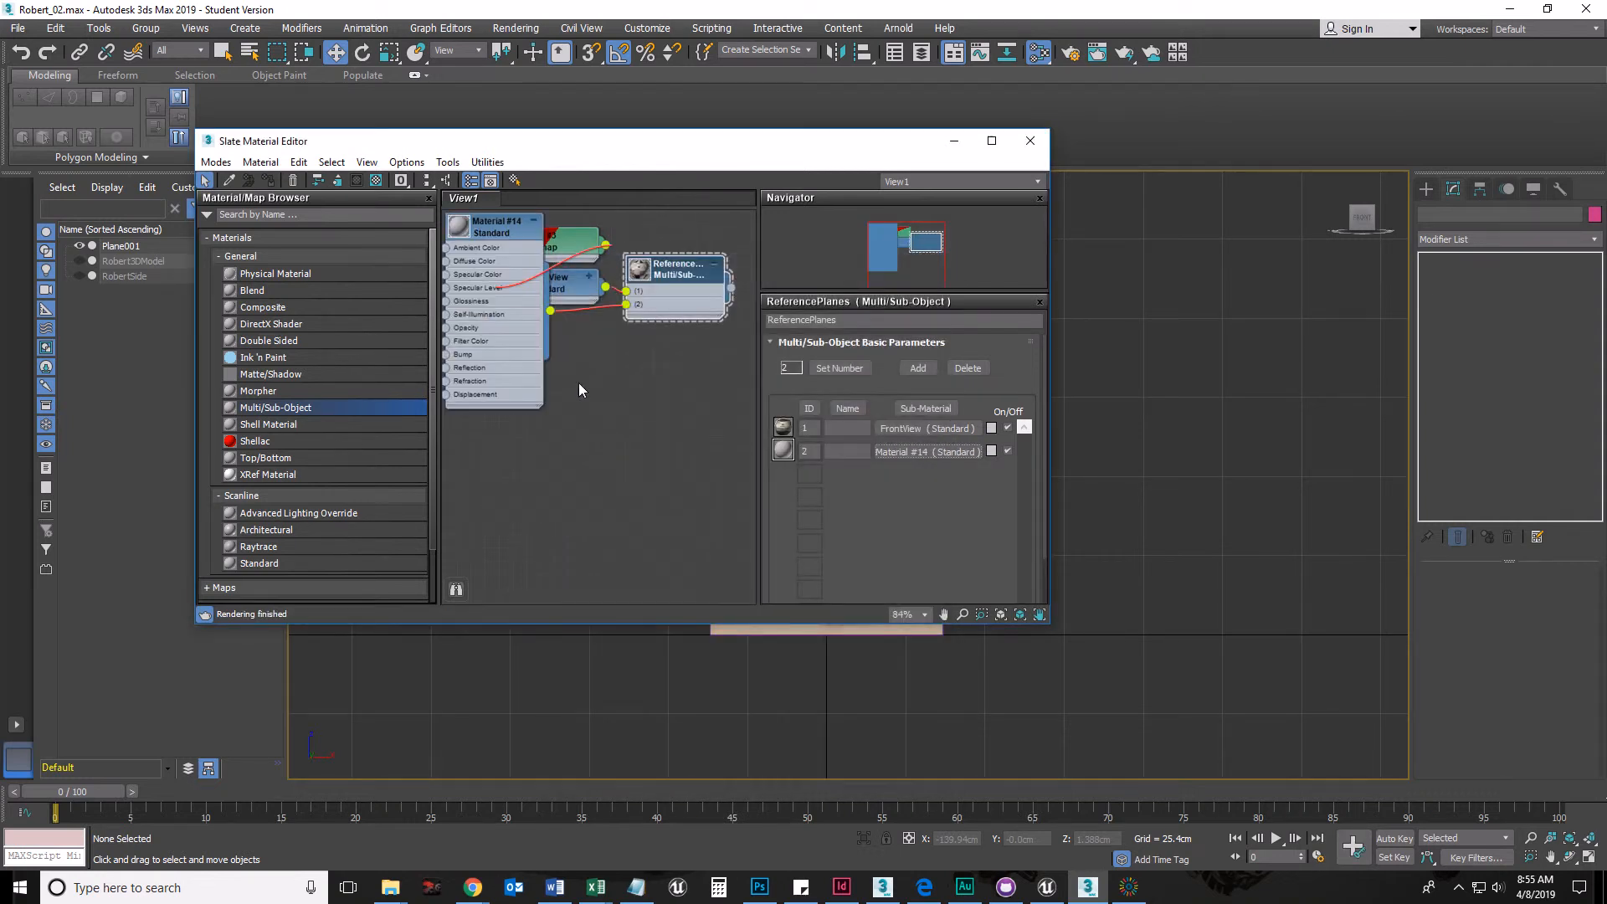
drag(500, 232, 558, 325)
click(602, 333)
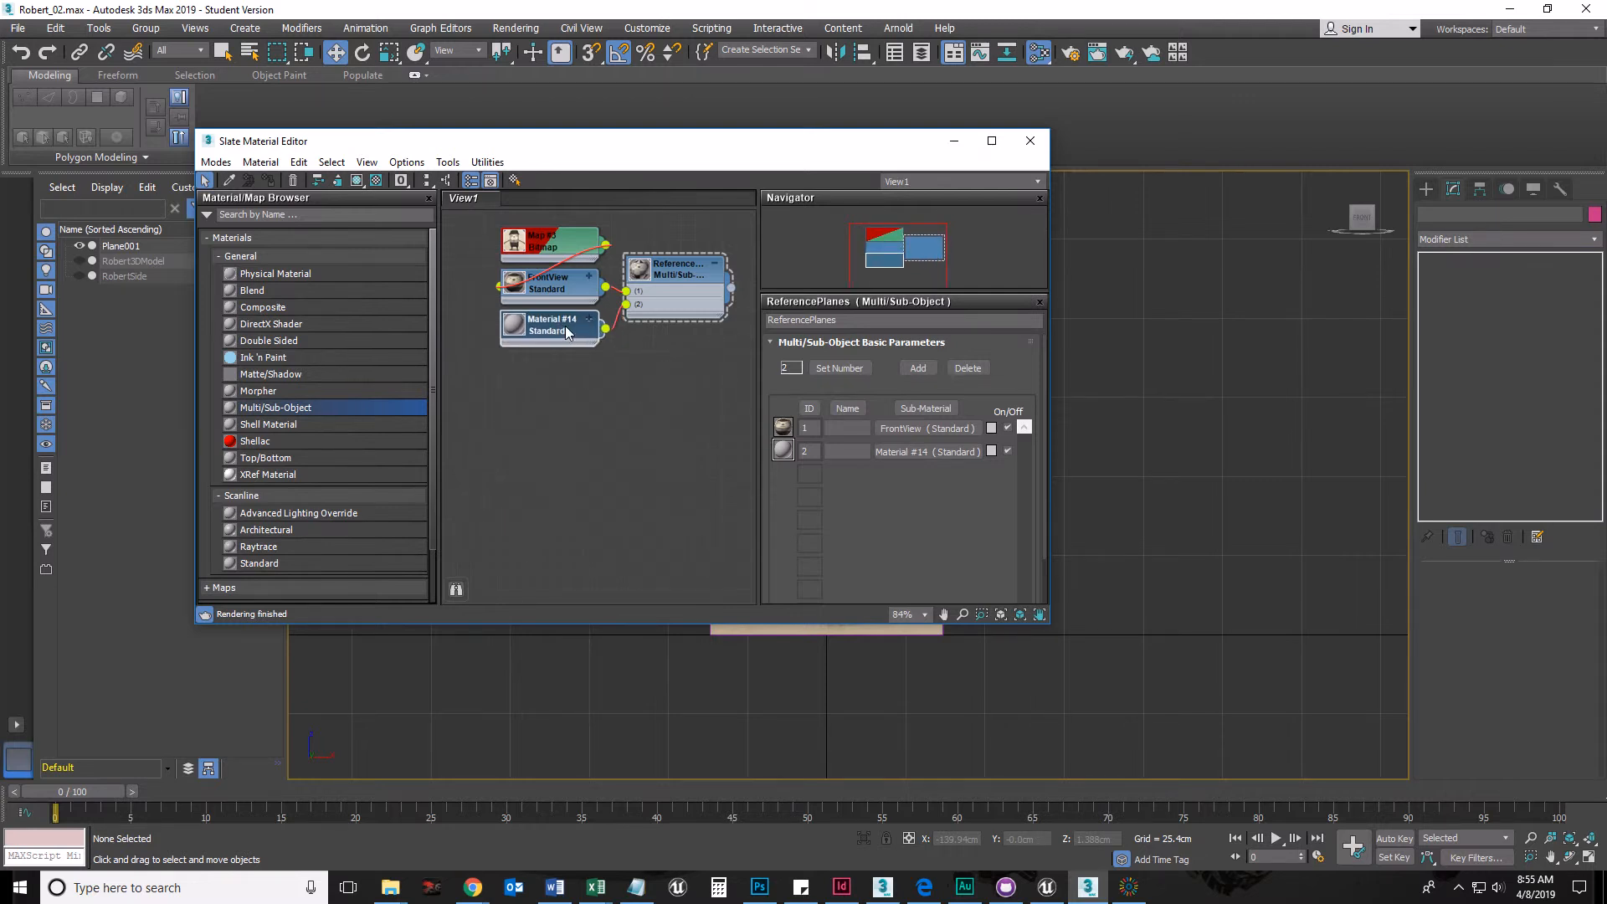
Step: Load side.png as a Bitmap map in the diffuse slot of the second Standard sub-material
double_click(566, 330)
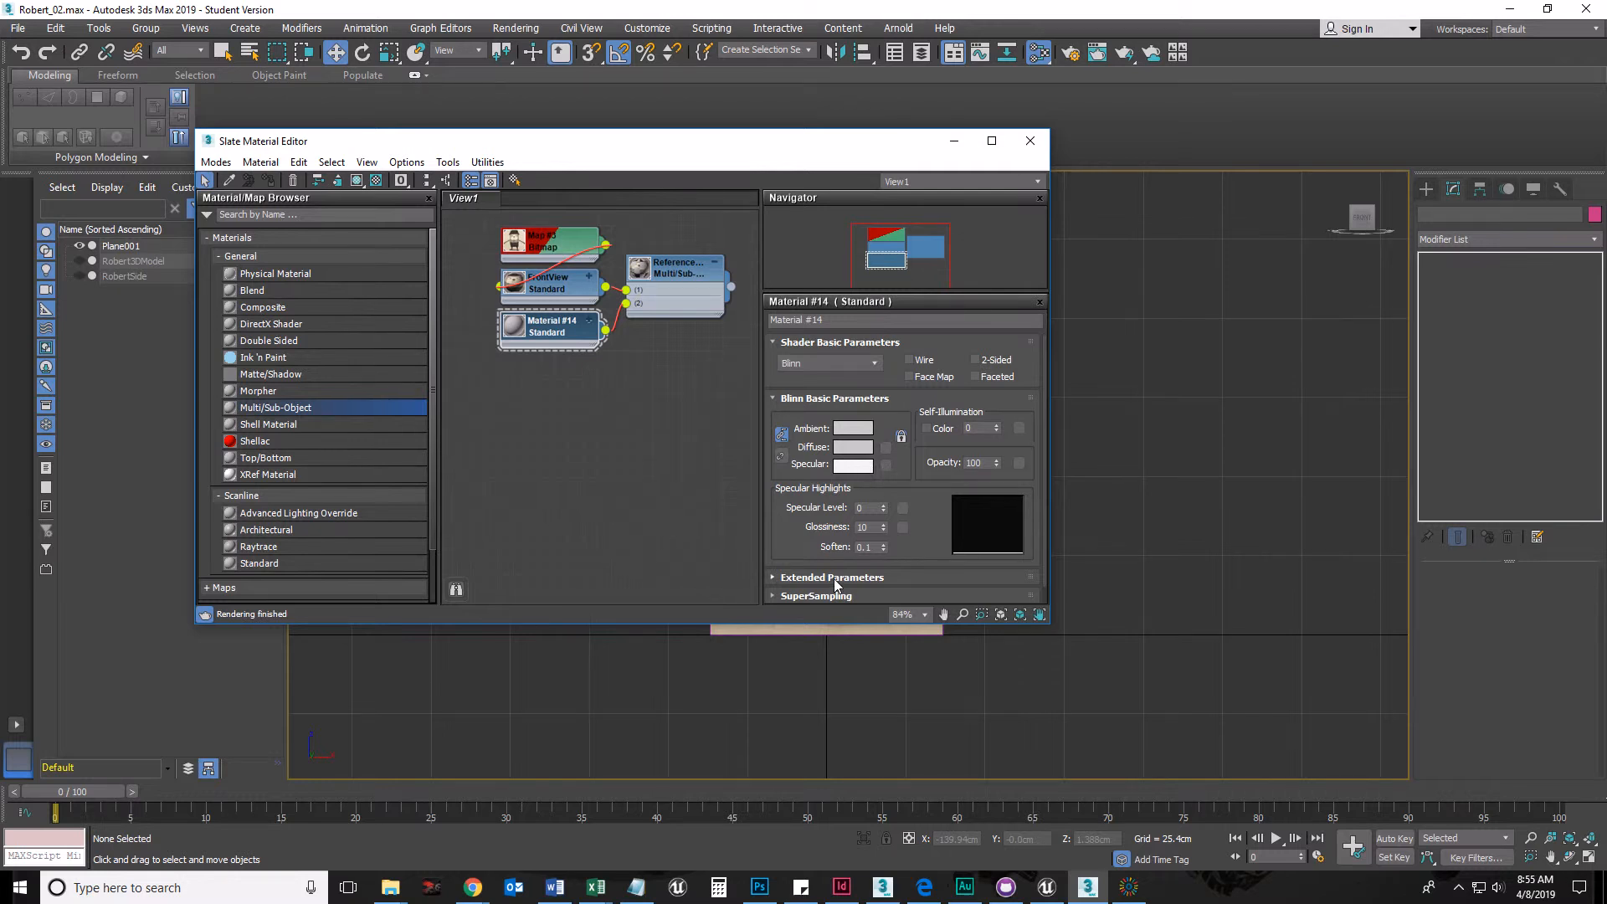
click(773, 577)
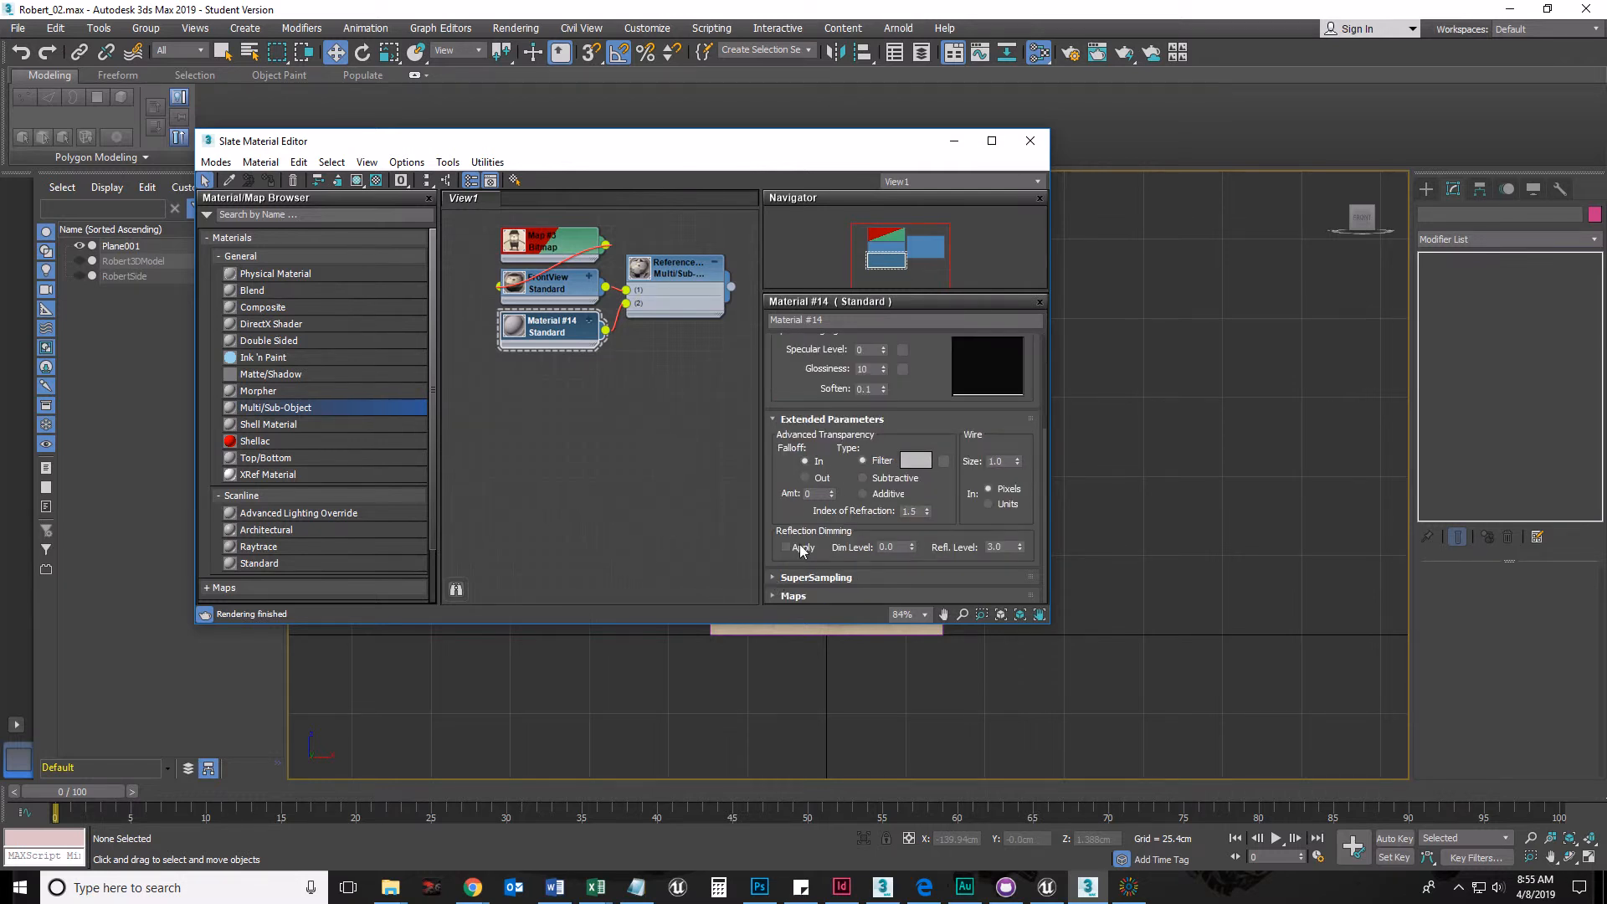
click(785, 596)
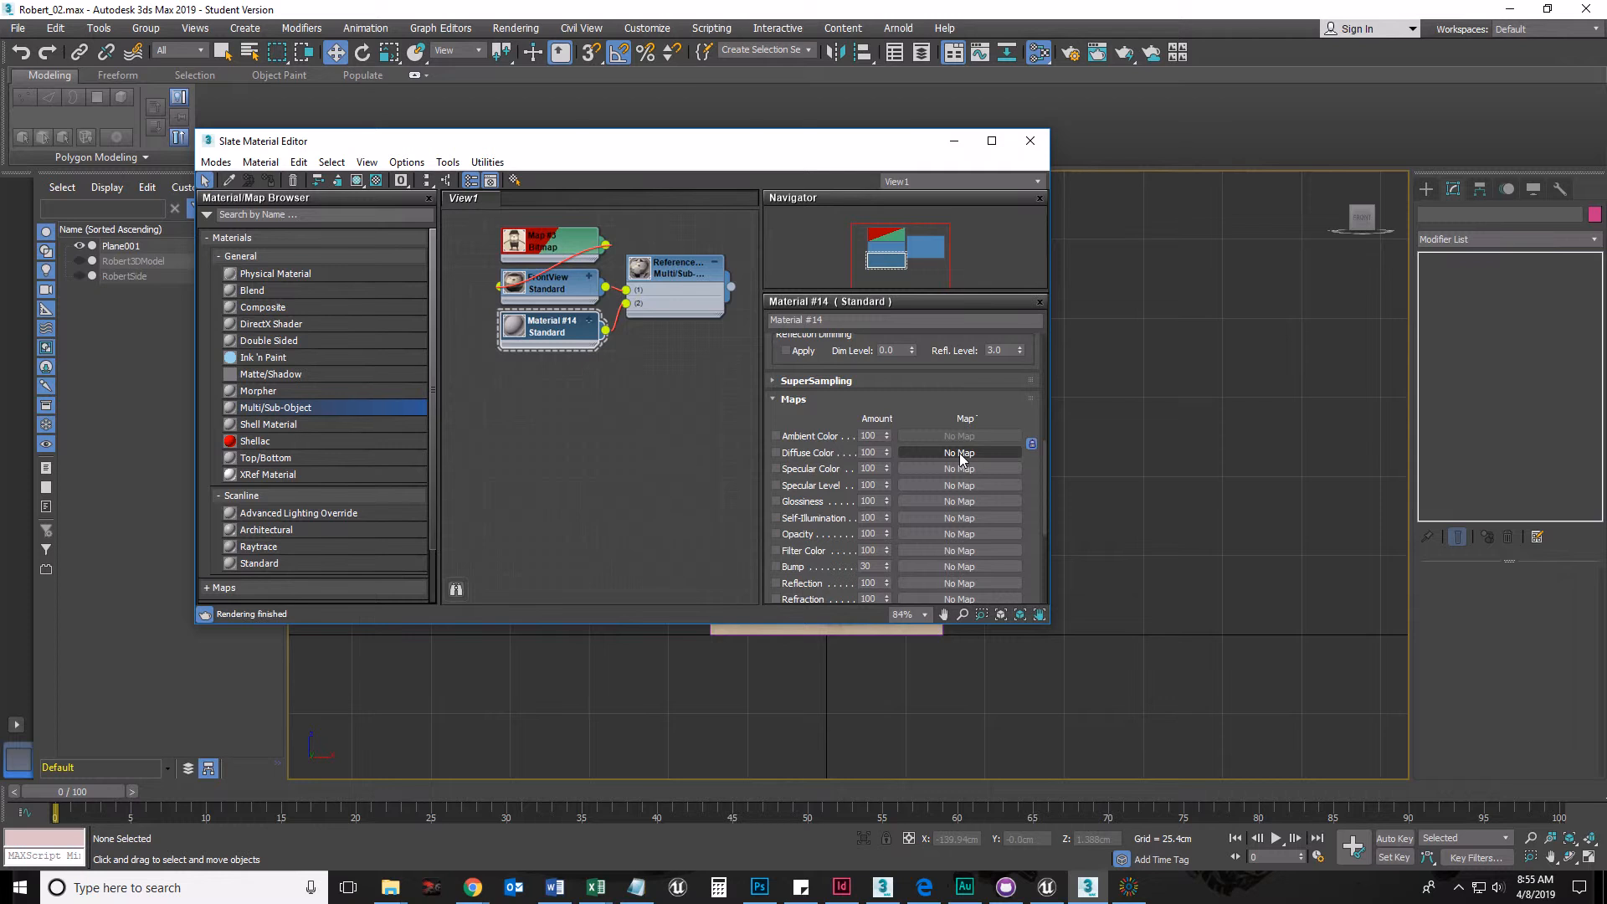
scroll(952, 456, up, 1)
scroll(877, 460, up, 10)
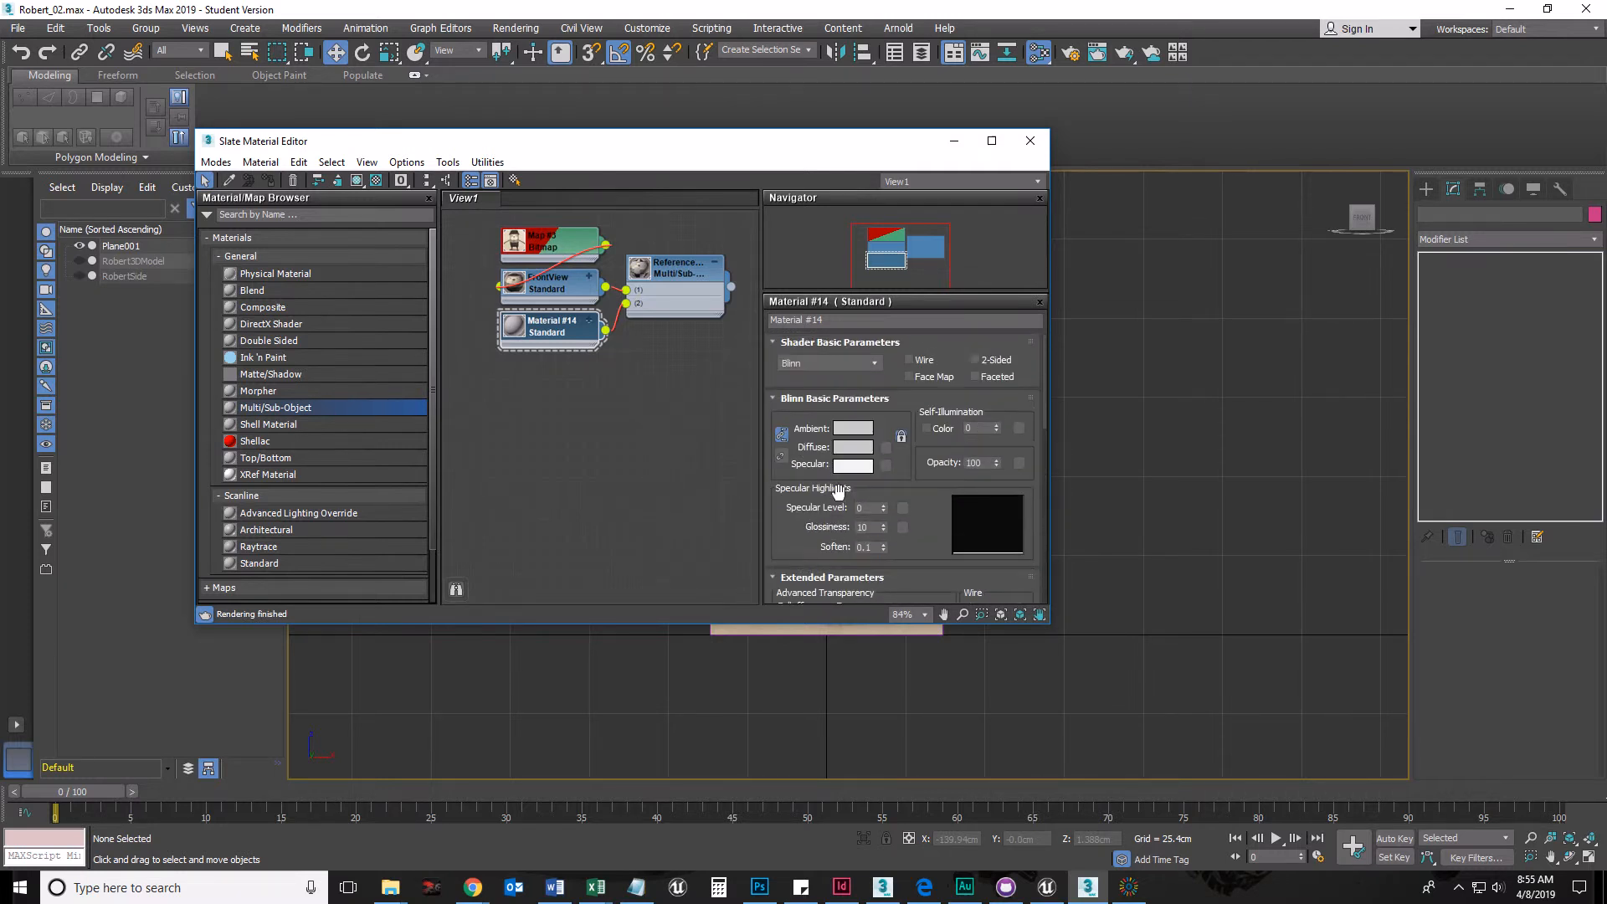
click(780, 400)
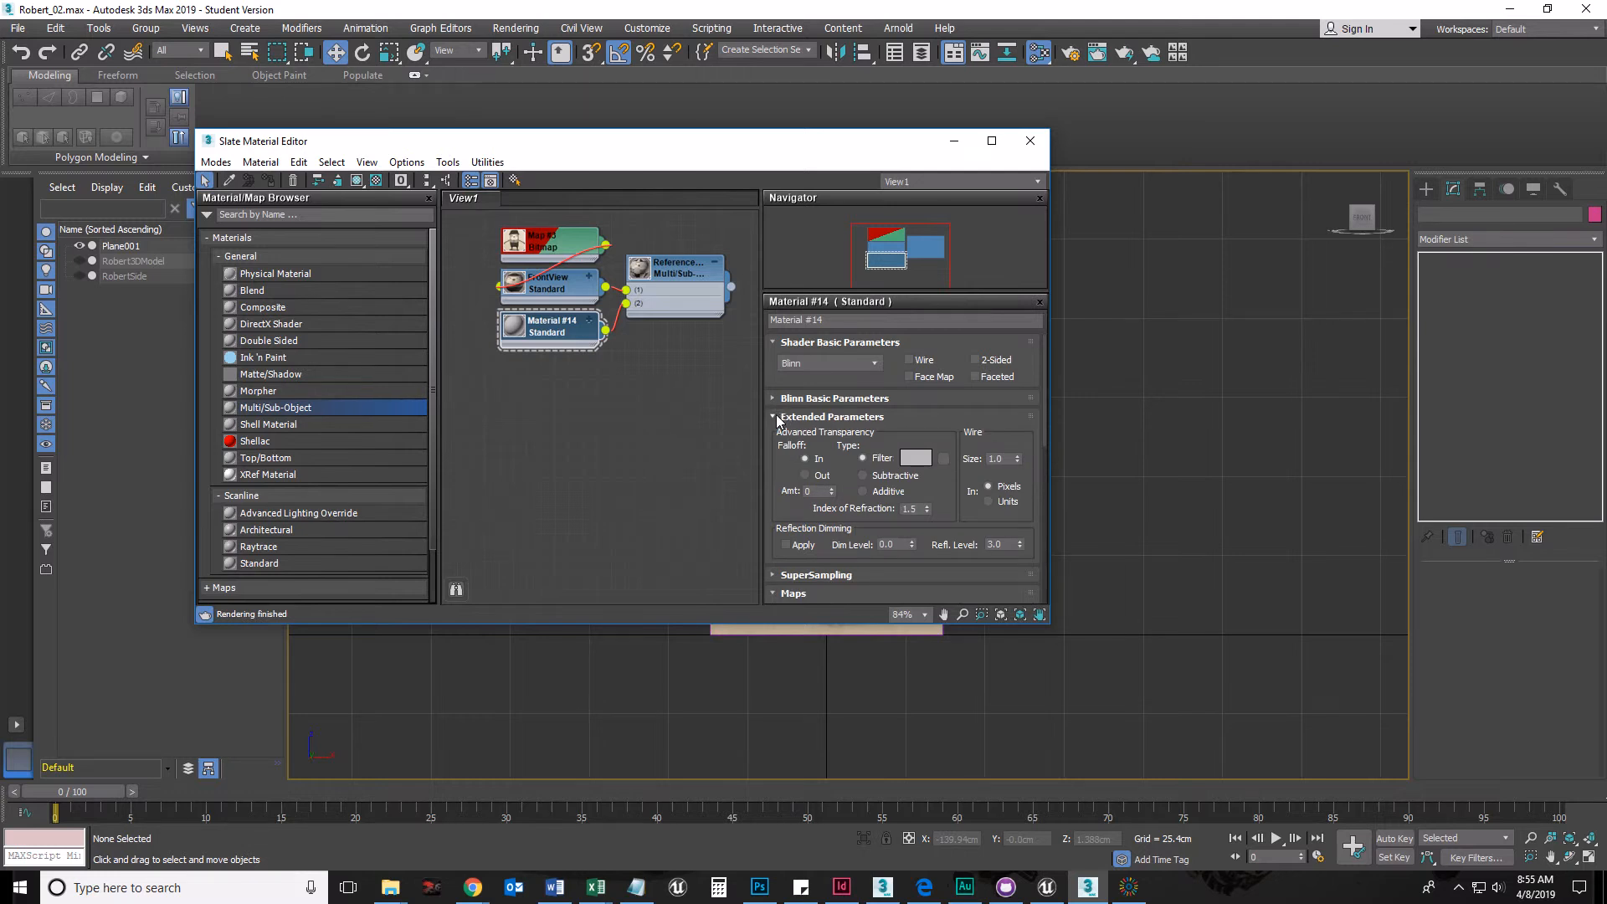
click(778, 418)
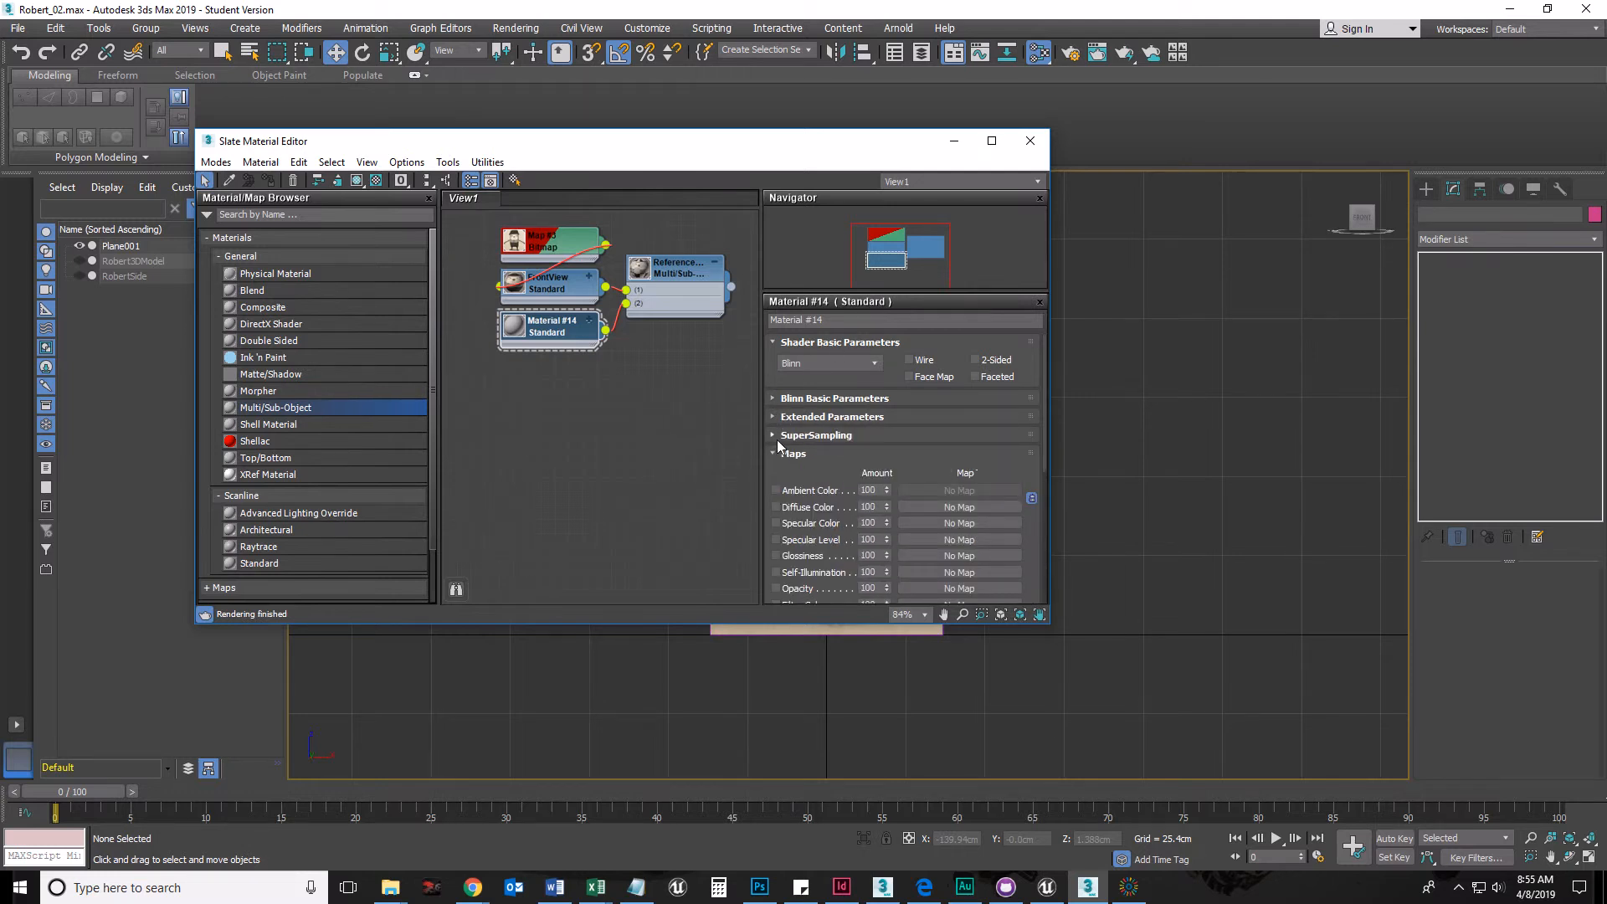
click(790, 400)
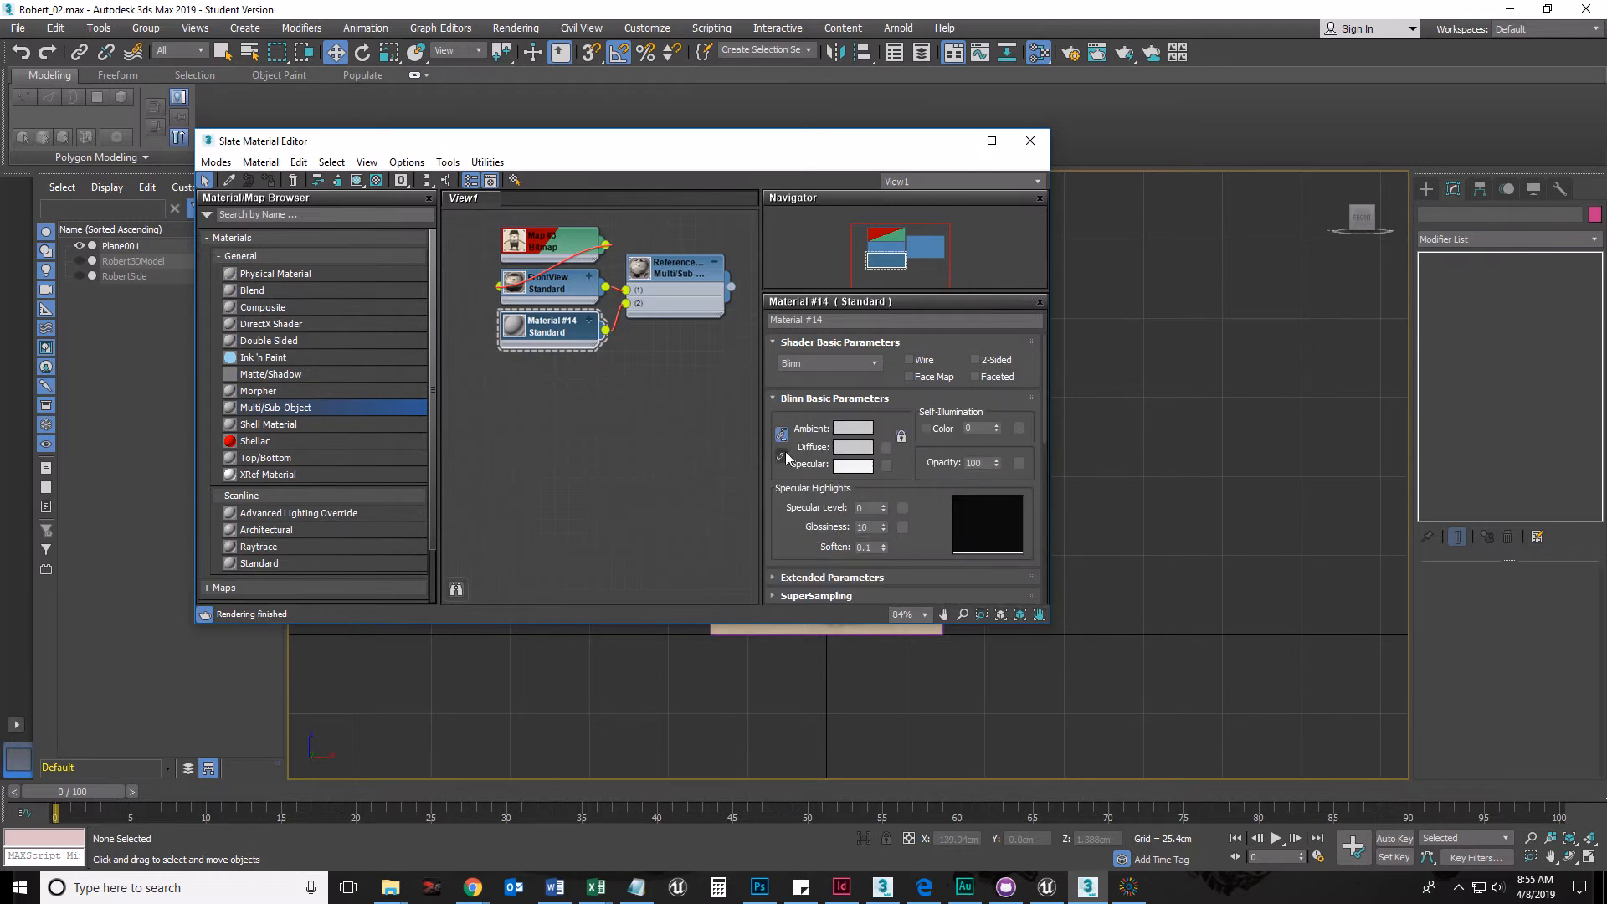
click(888, 450)
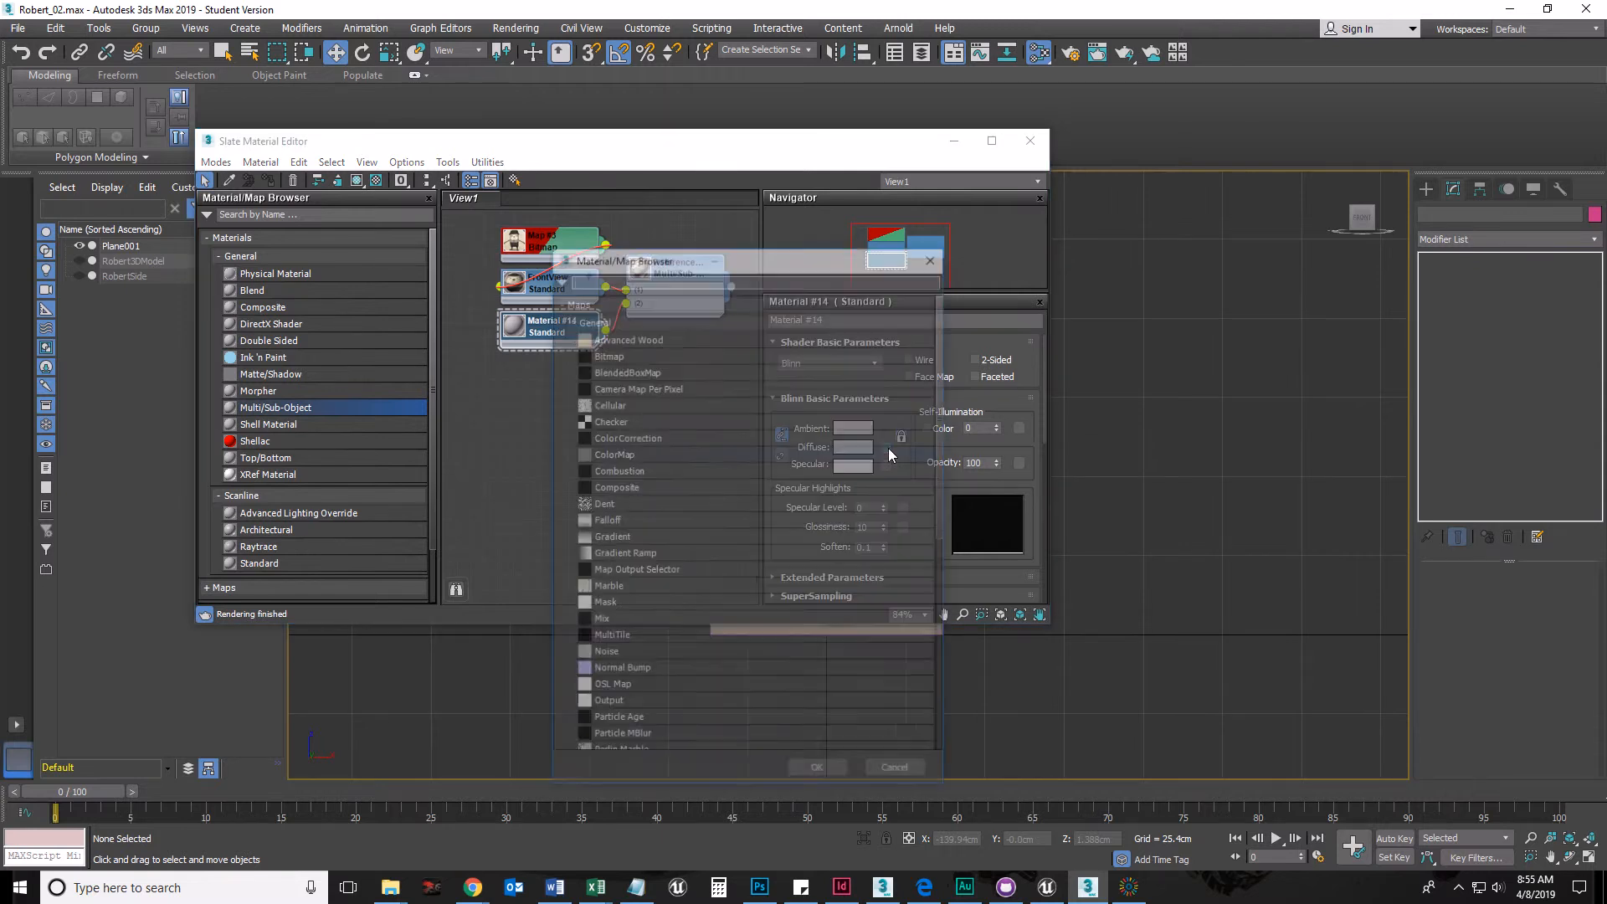
double_click(600, 354)
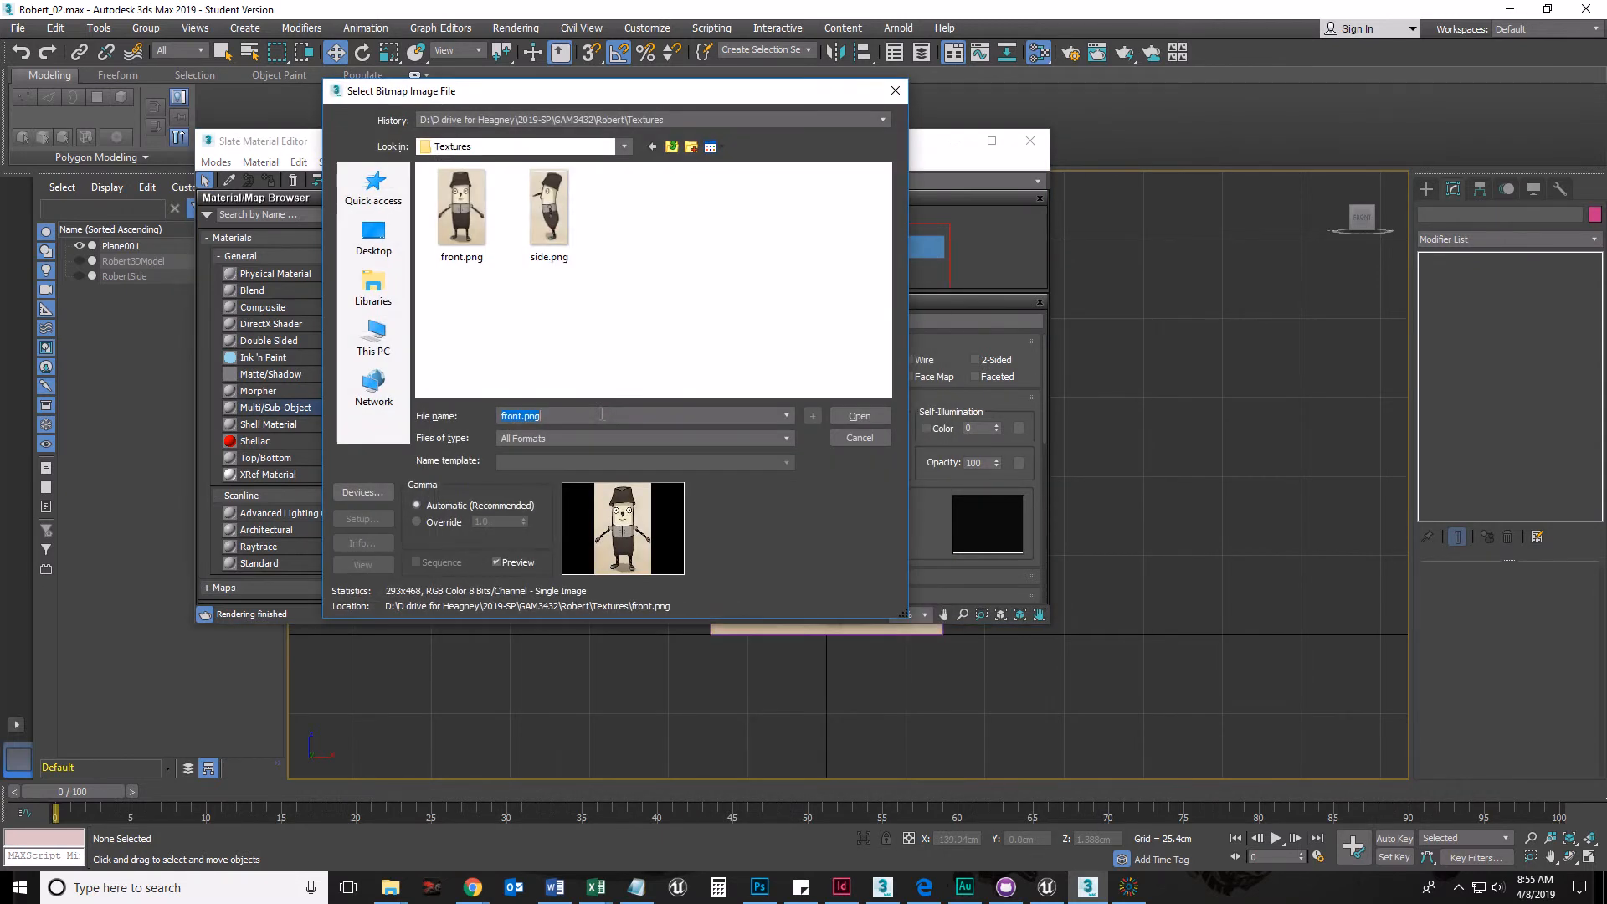
double_click(546, 232)
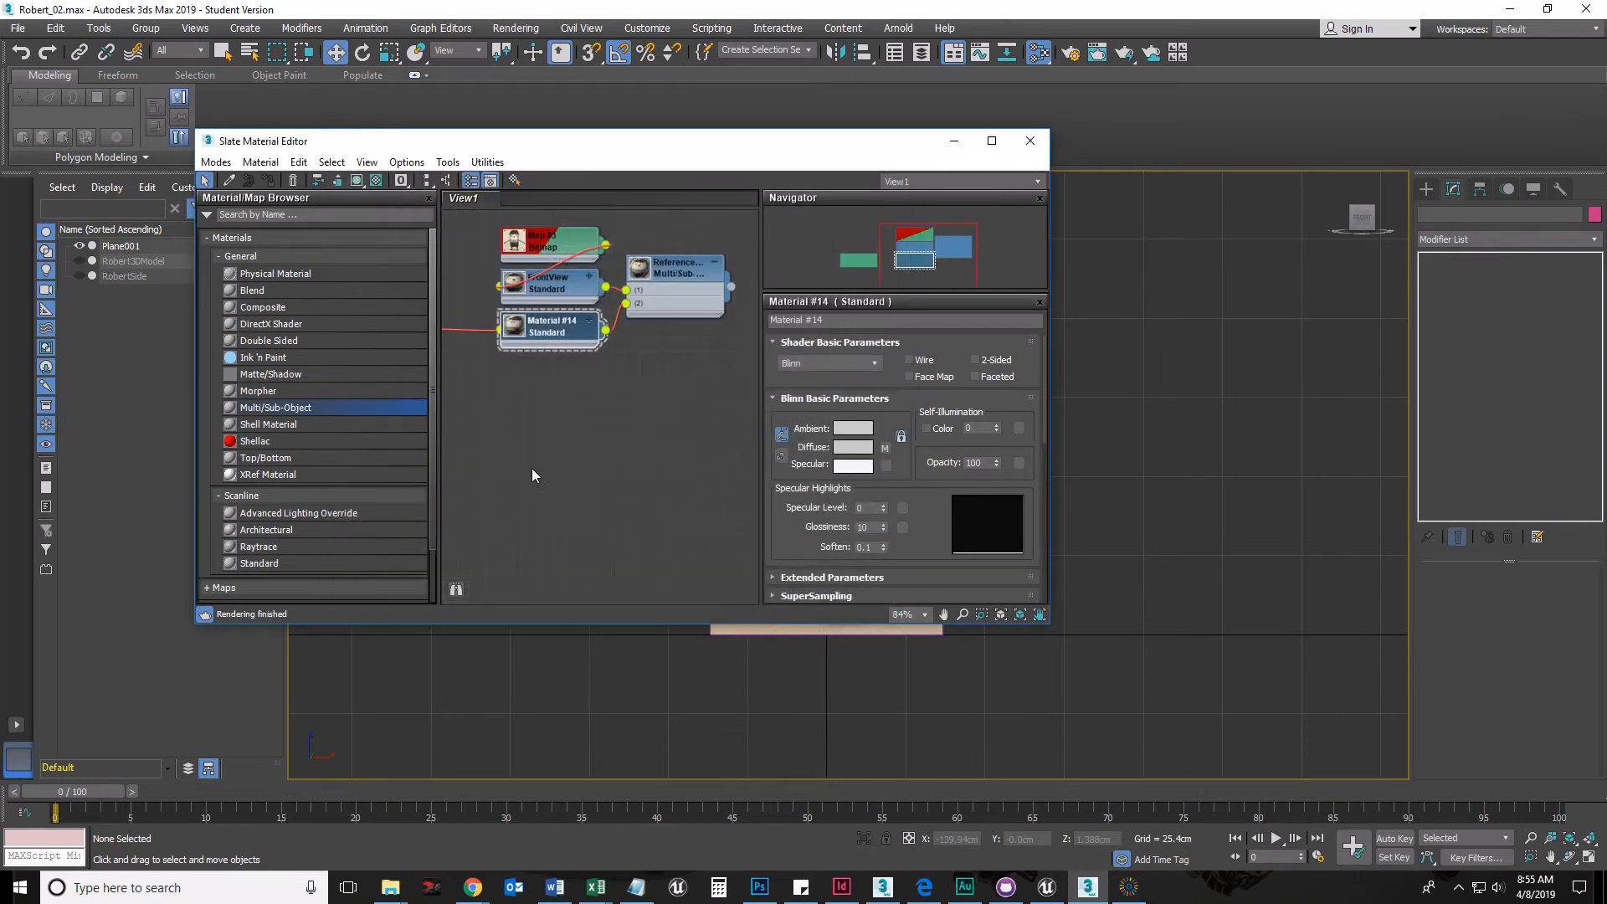
Step: Stack the side.png bitmap node directly below the second Standard material's node
middle_drag(554, 482, 738, 493)
scroll(725, 491, down, 1)
middle_drag(640, 490, 553, 463)
click(501, 347)
drag(503, 352, 655, 384)
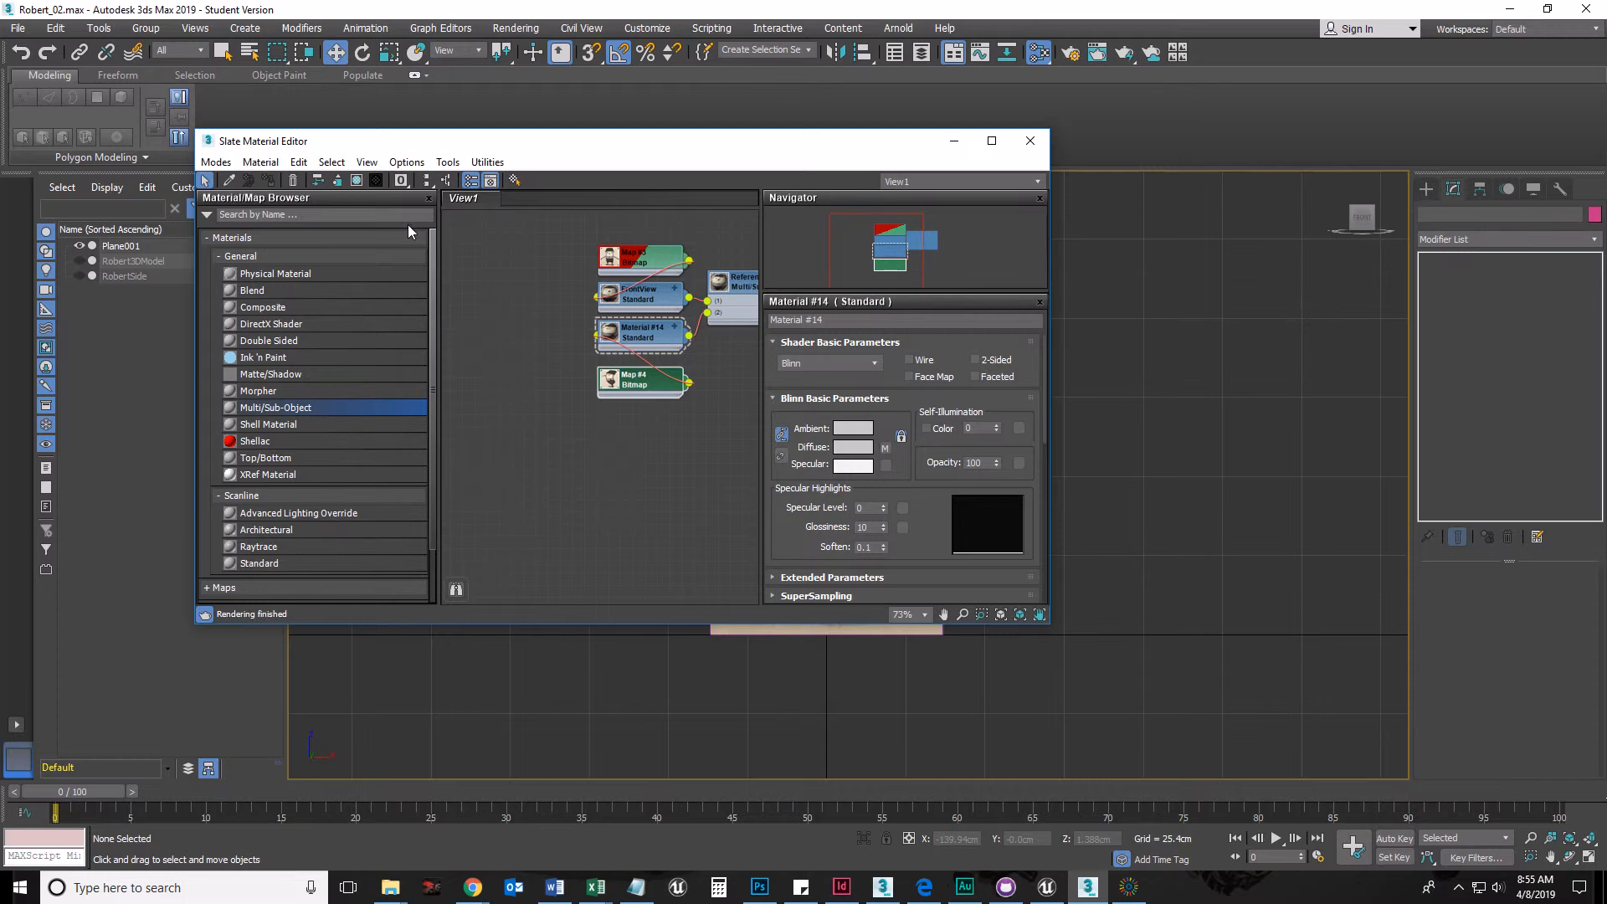
Step: Turn on shaded viewport display of the second sub-material's side.png map and inspect the ReferencePlanes node's two slots
click(356, 181)
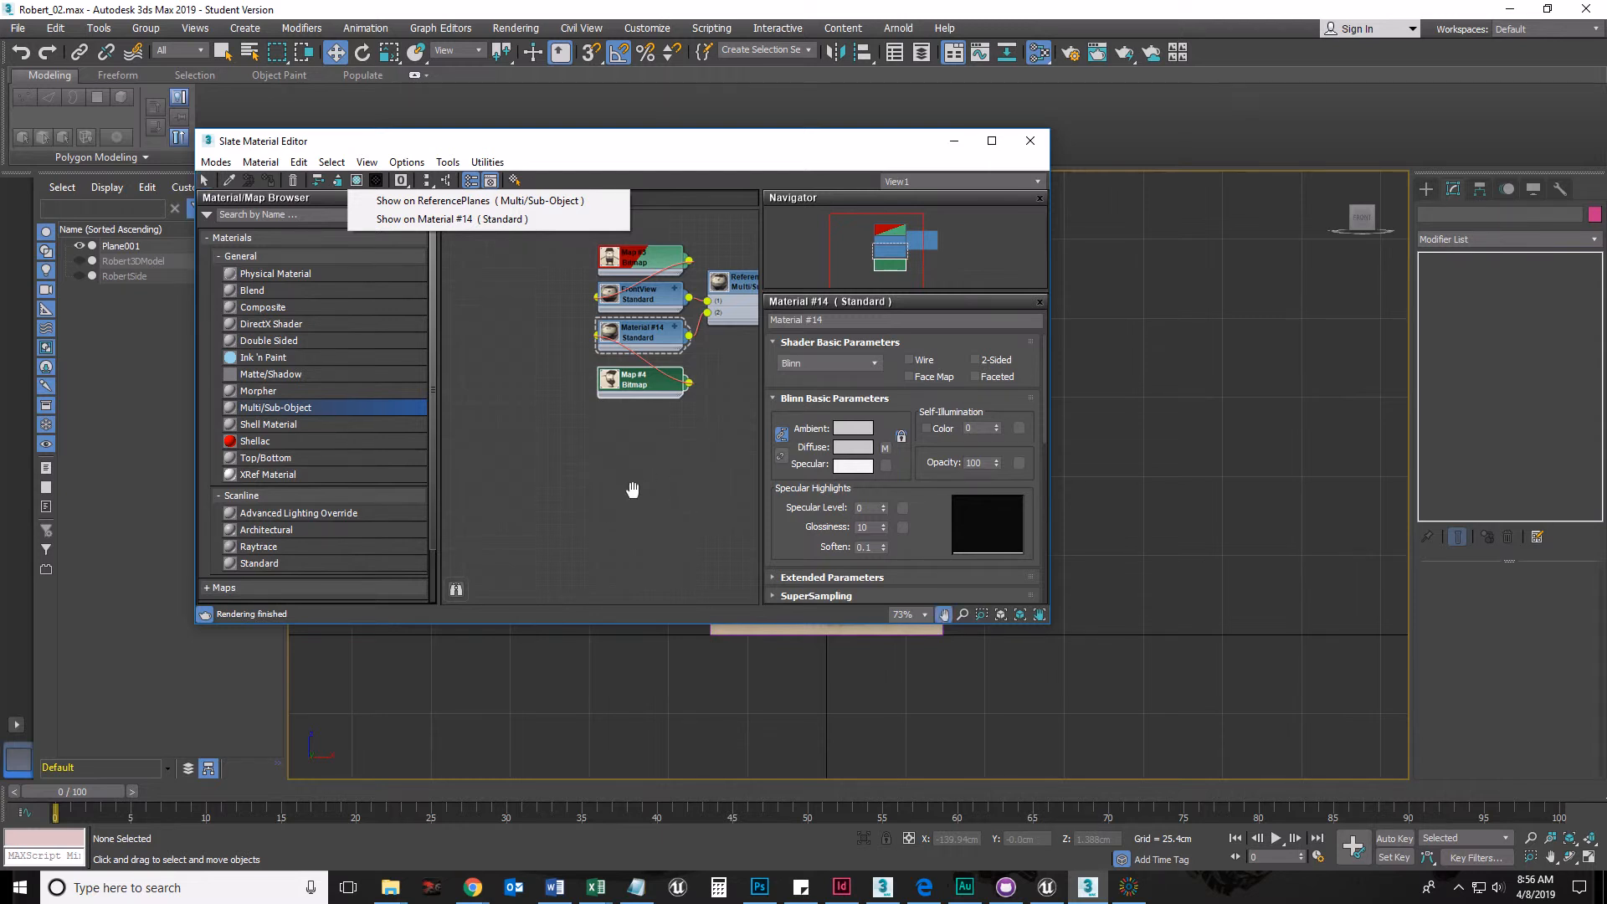
click(517, 293)
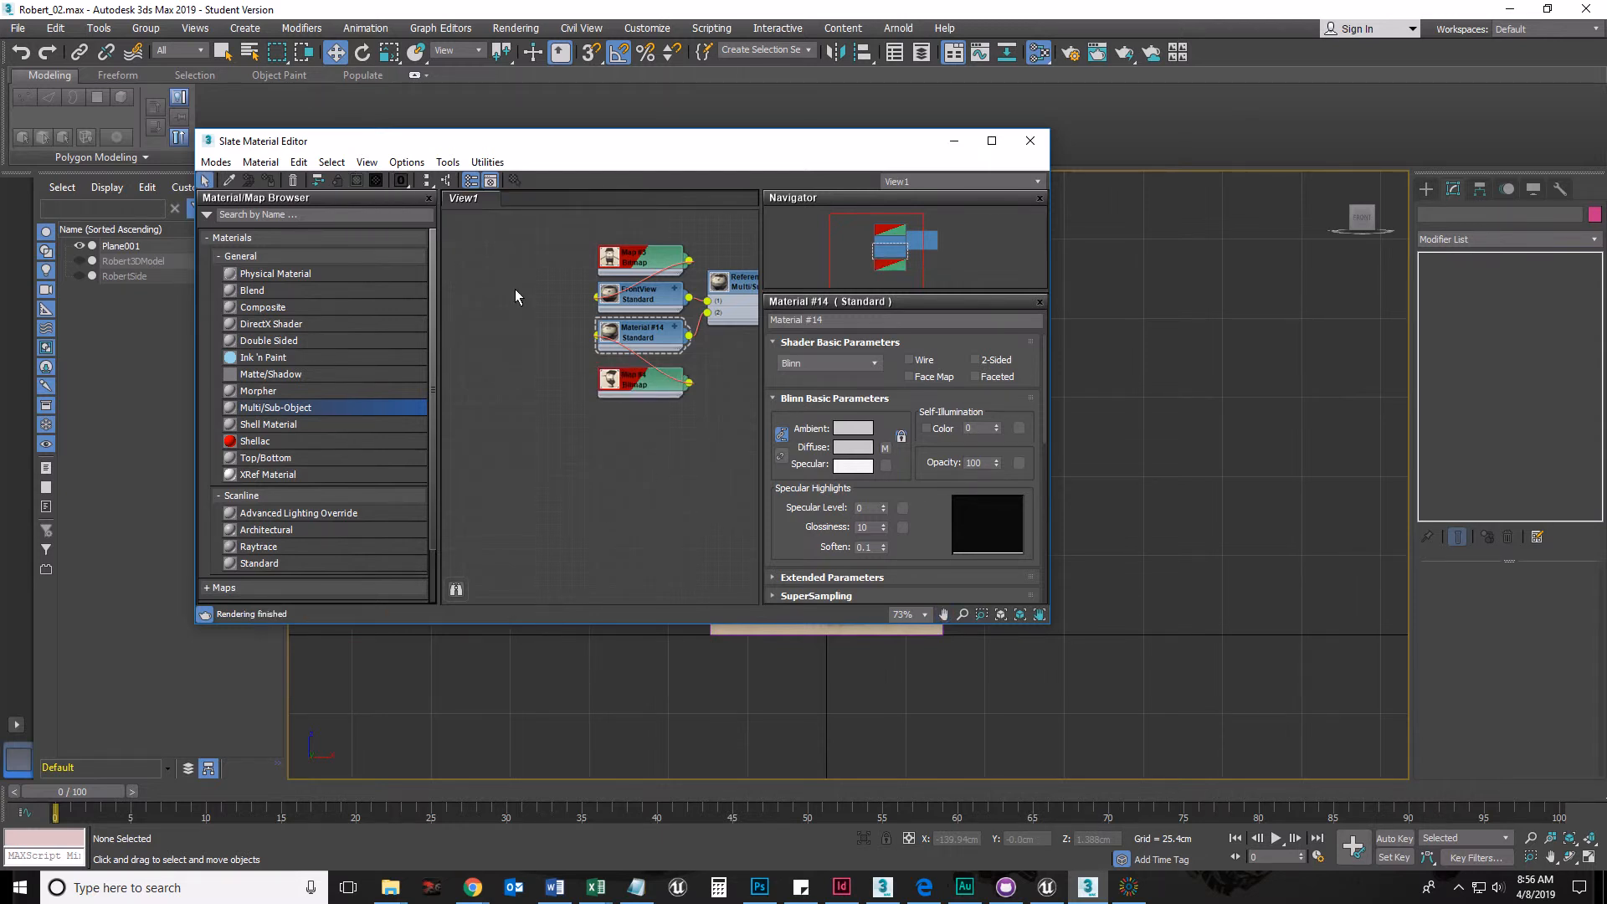
middle_drag(655, 514, 628, 527)
click(620, 395)
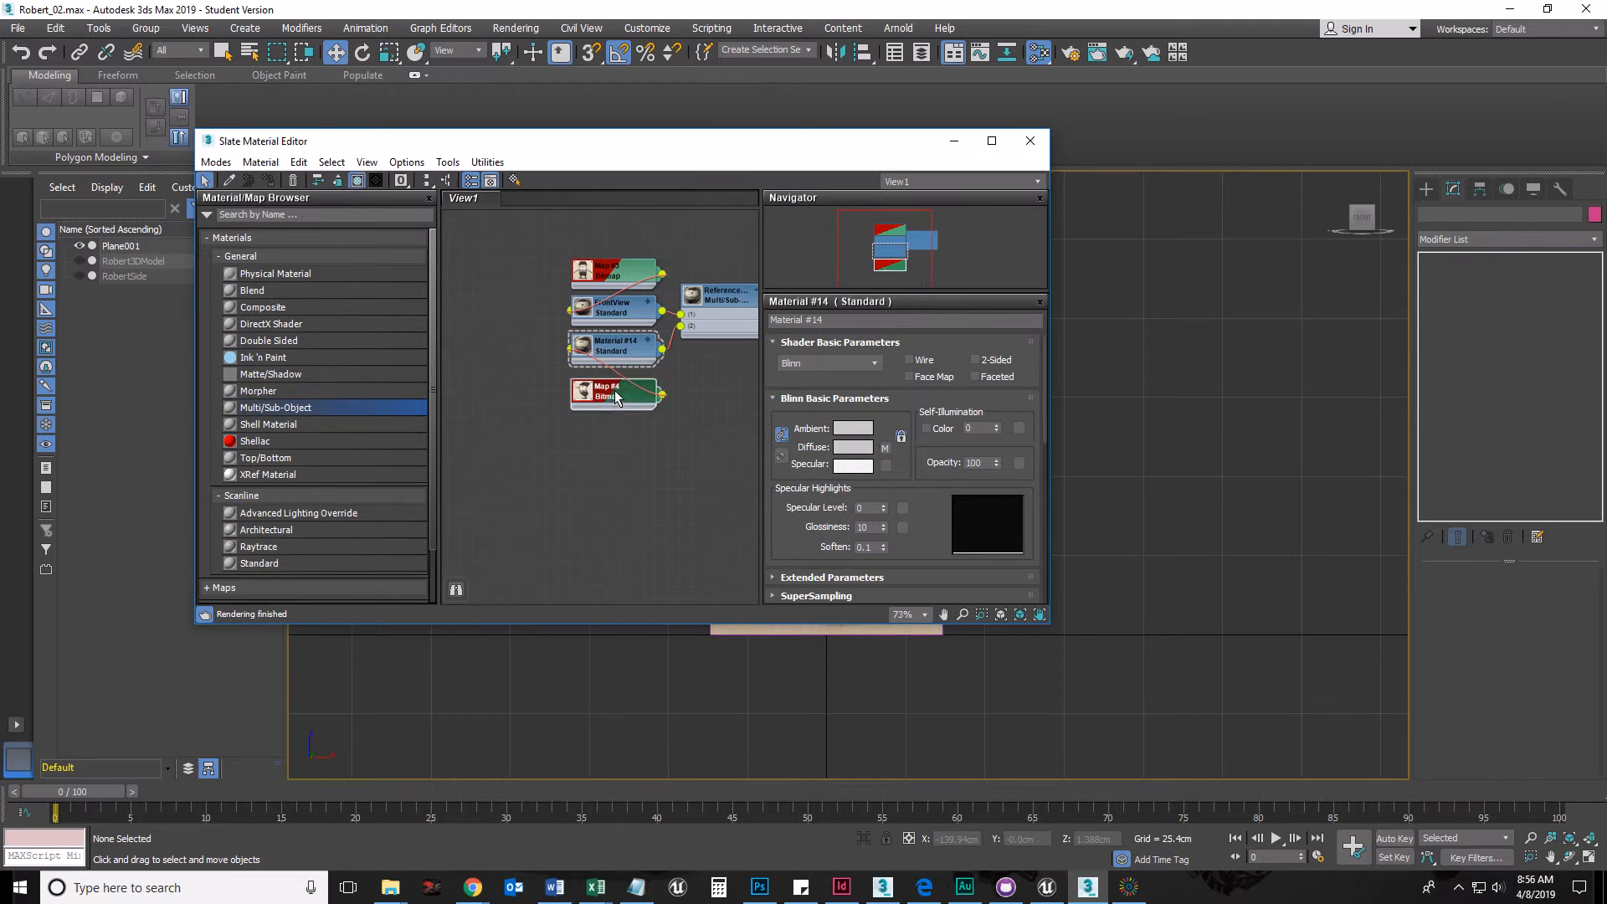
middle_drag(624, 443, 452, 504)
scroll(587, 443, up, 6)
middle_drag(637, 486, 592, 465)
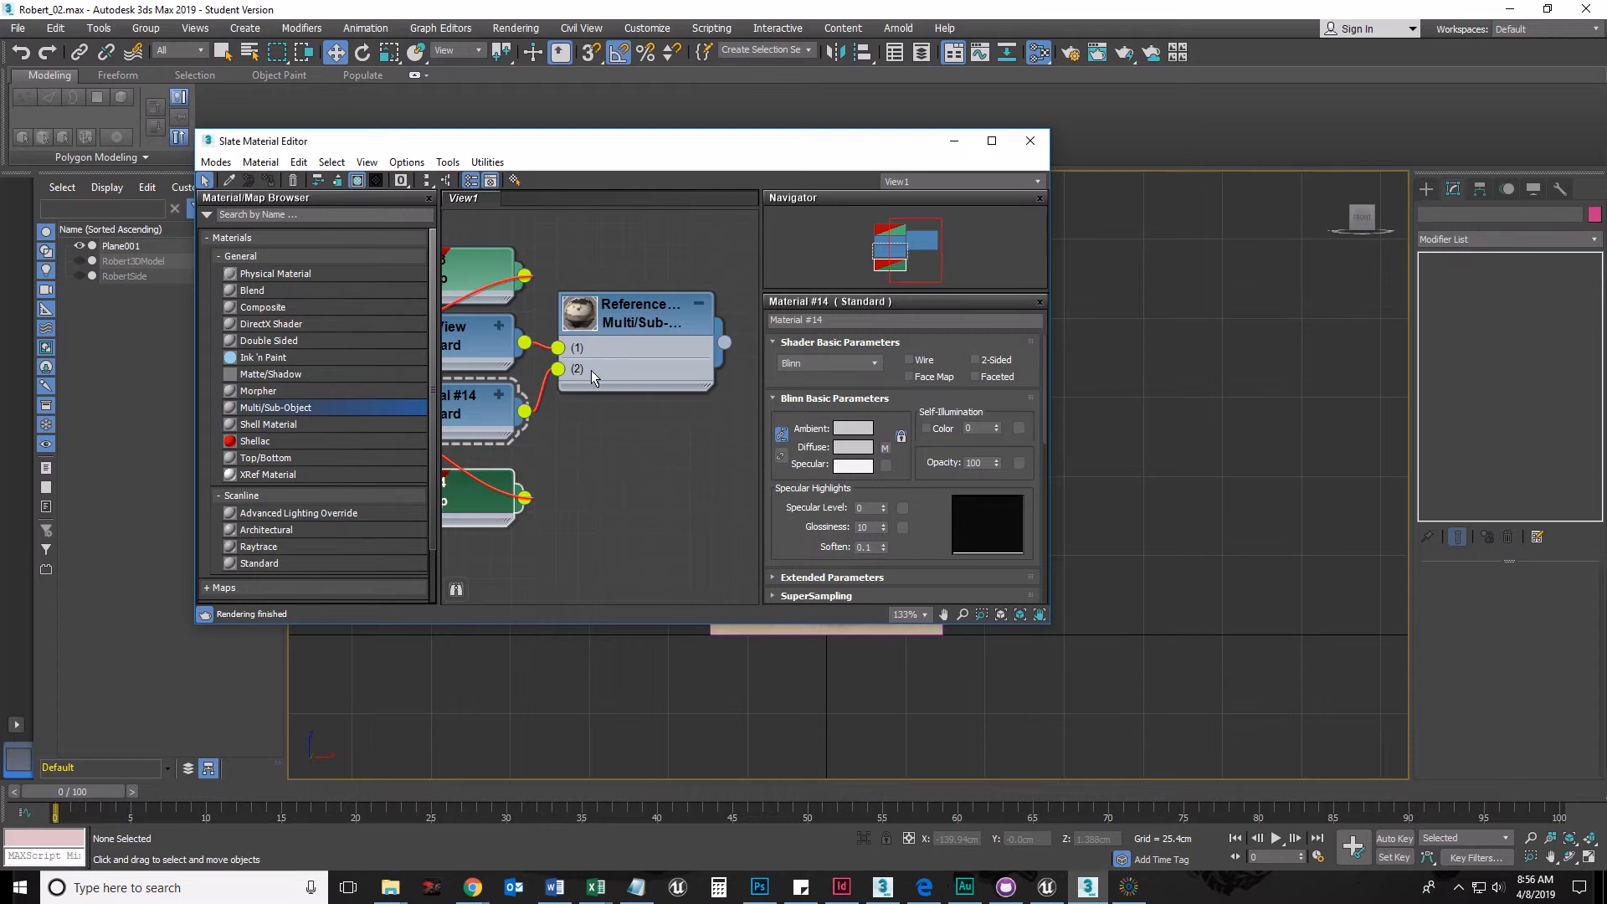
Step: Close the material editor and turn the Front view into an angled orthographic view of Plane001
click(1127, 888)
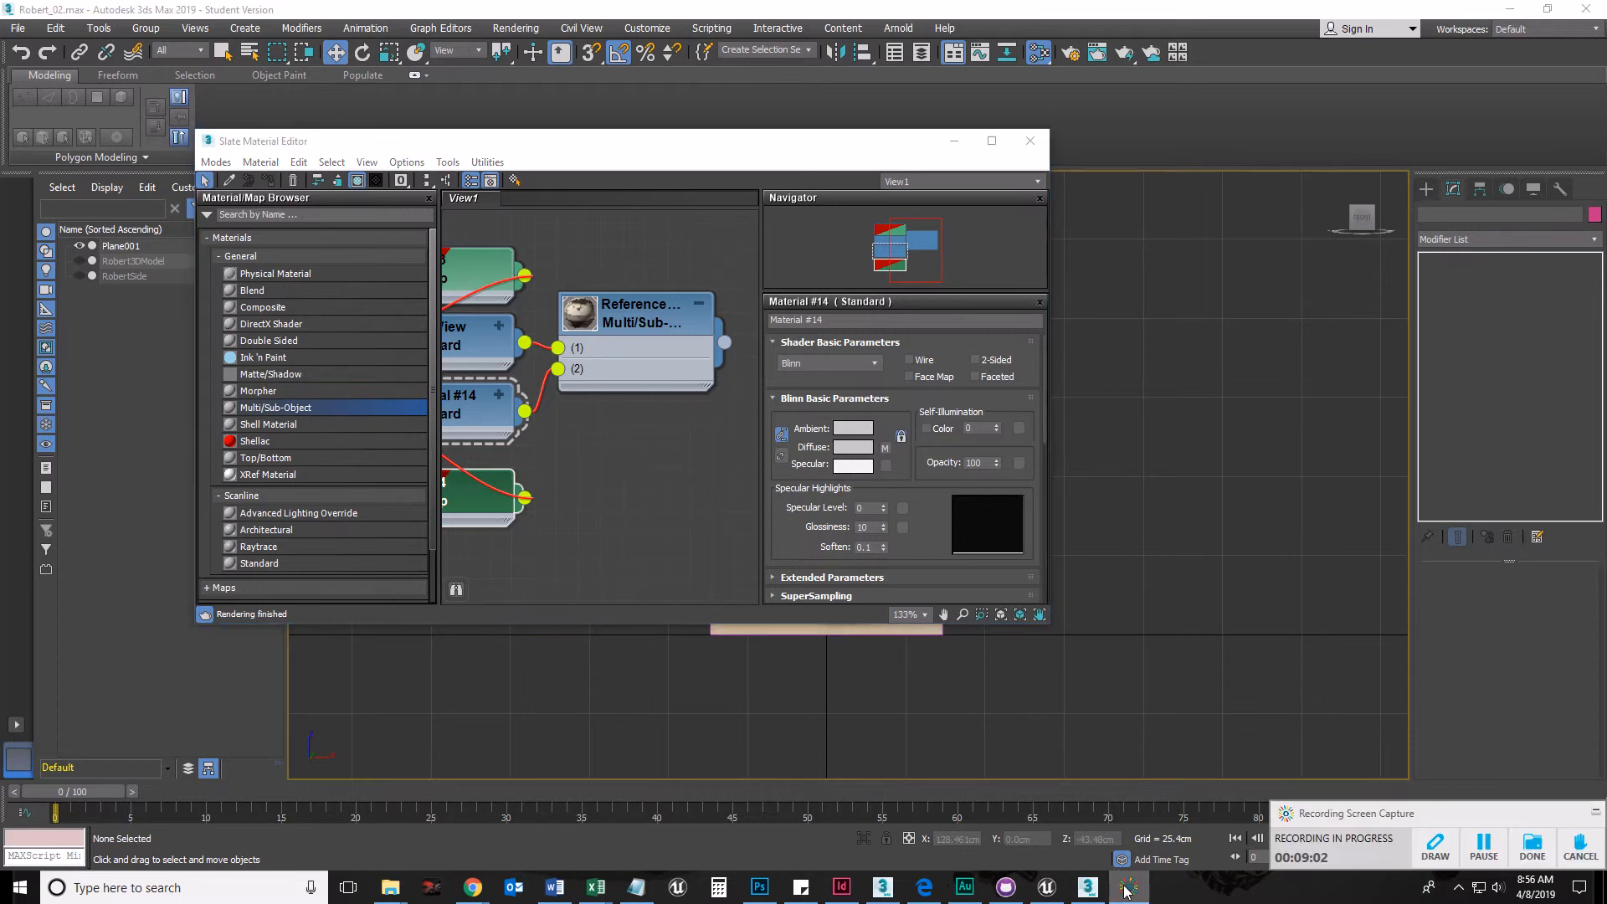
click(1030, 141)
scroll(1029, 448, down, 3)
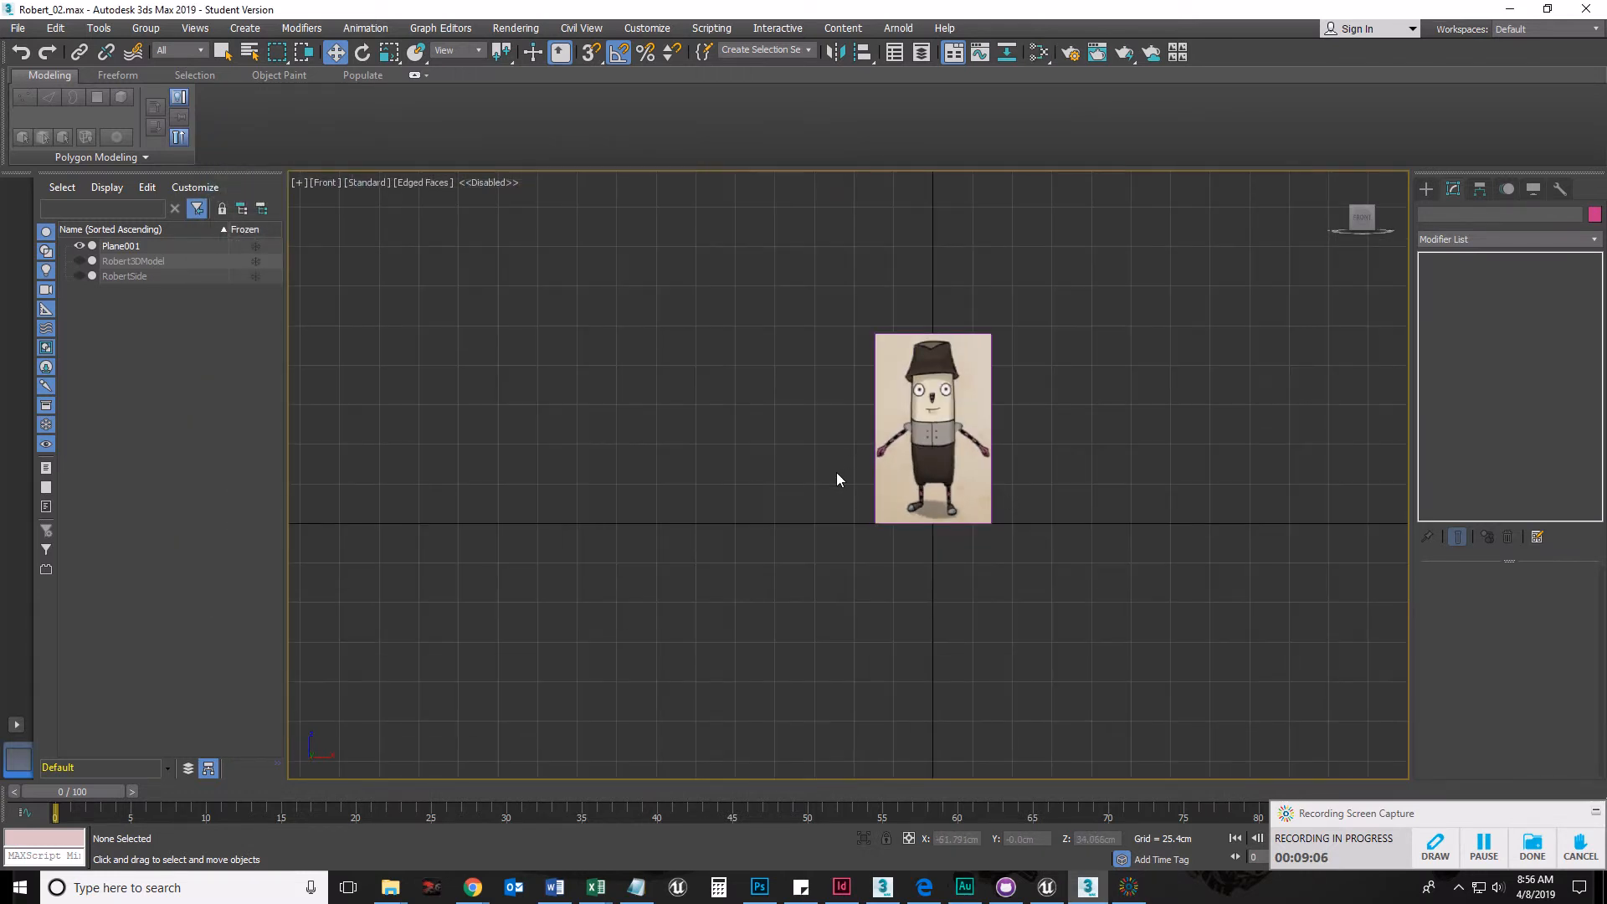
click(1596, 811)
middle_drag(865, 533, 785, 511)
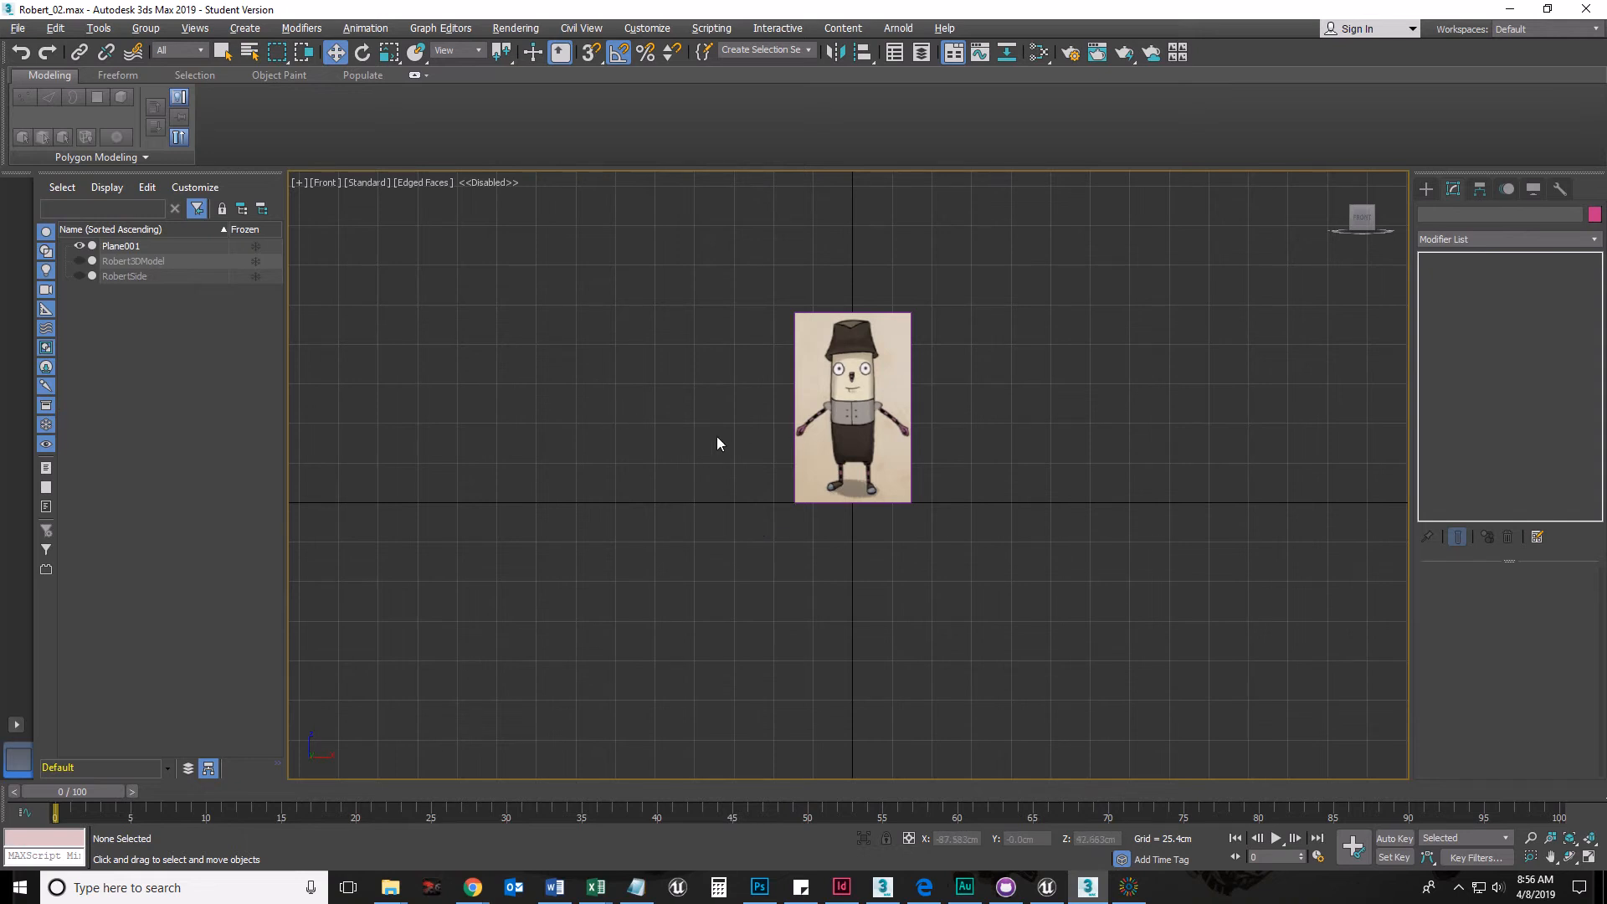
alt+middle_drag(708, 385, 771, 405)
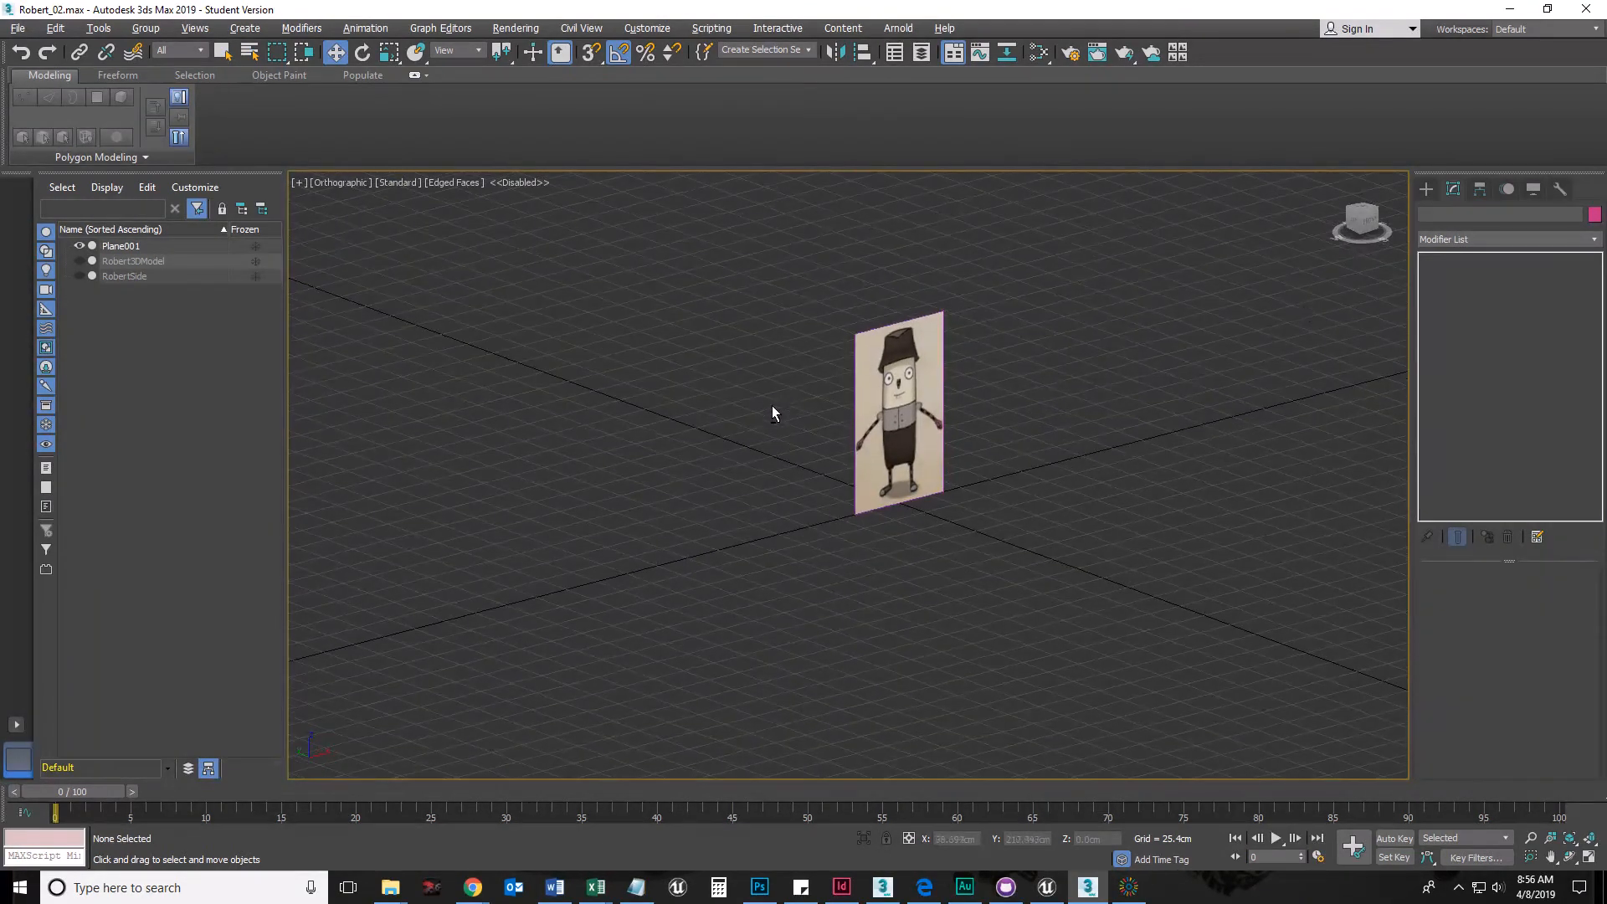
click(1360, 216)
mouse_move(894, 476)
alt+middle_down()
mouse_move(942, 488)
mouse_move(917, 488)
mouse_move(911, 447)
mouse_move(893, 444)
mouse_move(929, 460)
mouse_move(916, 467)
alt+middle_up()
scroll(1045, 392, down, 3)
scroll(991, 427, up, 6)
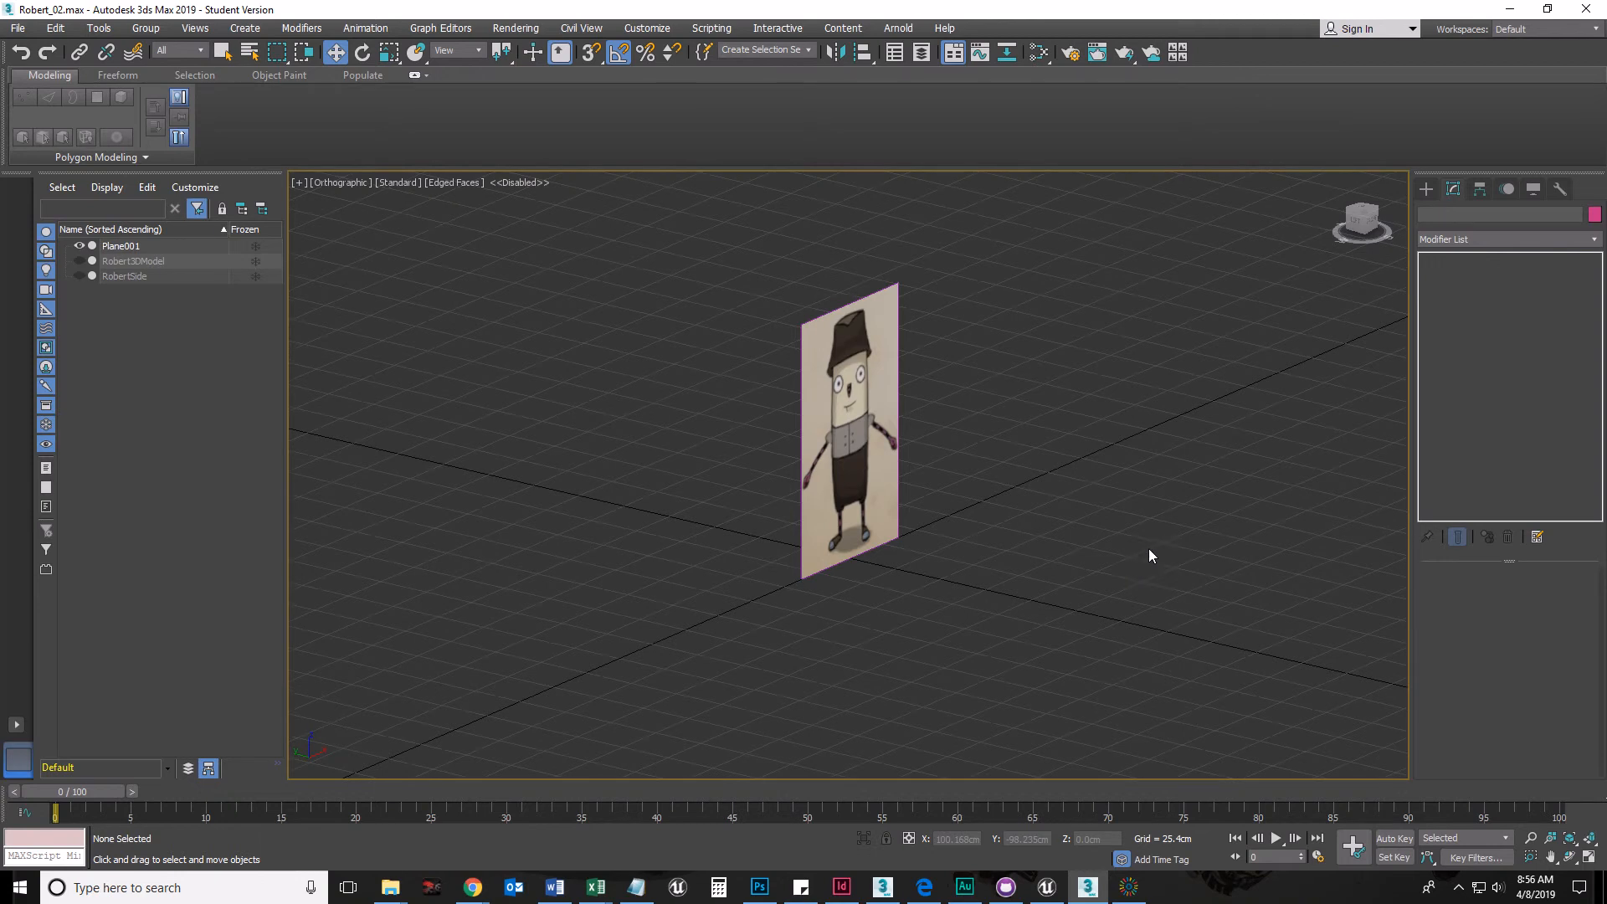
Step: Select Plane001 and cycle through the Move, Rotate and Scale tools, ending with Rotate active
click(885, 531)
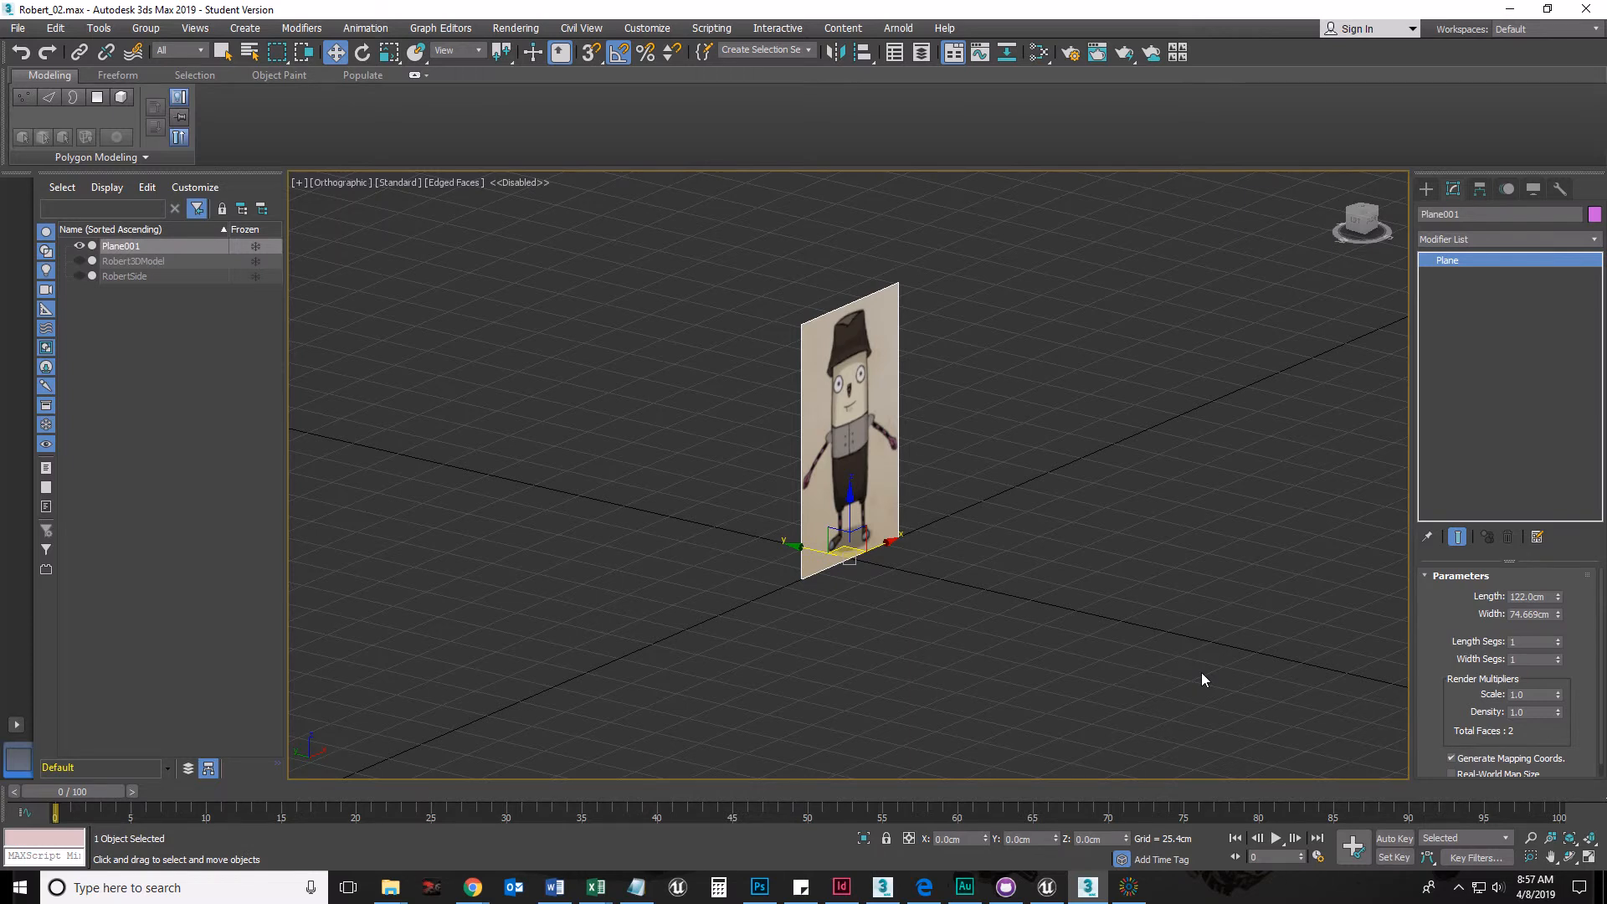
key(e)
key(w)
key(r)
key(e)
key(w)
key(e)
key(r)
key(w)
key(e)
key(r)
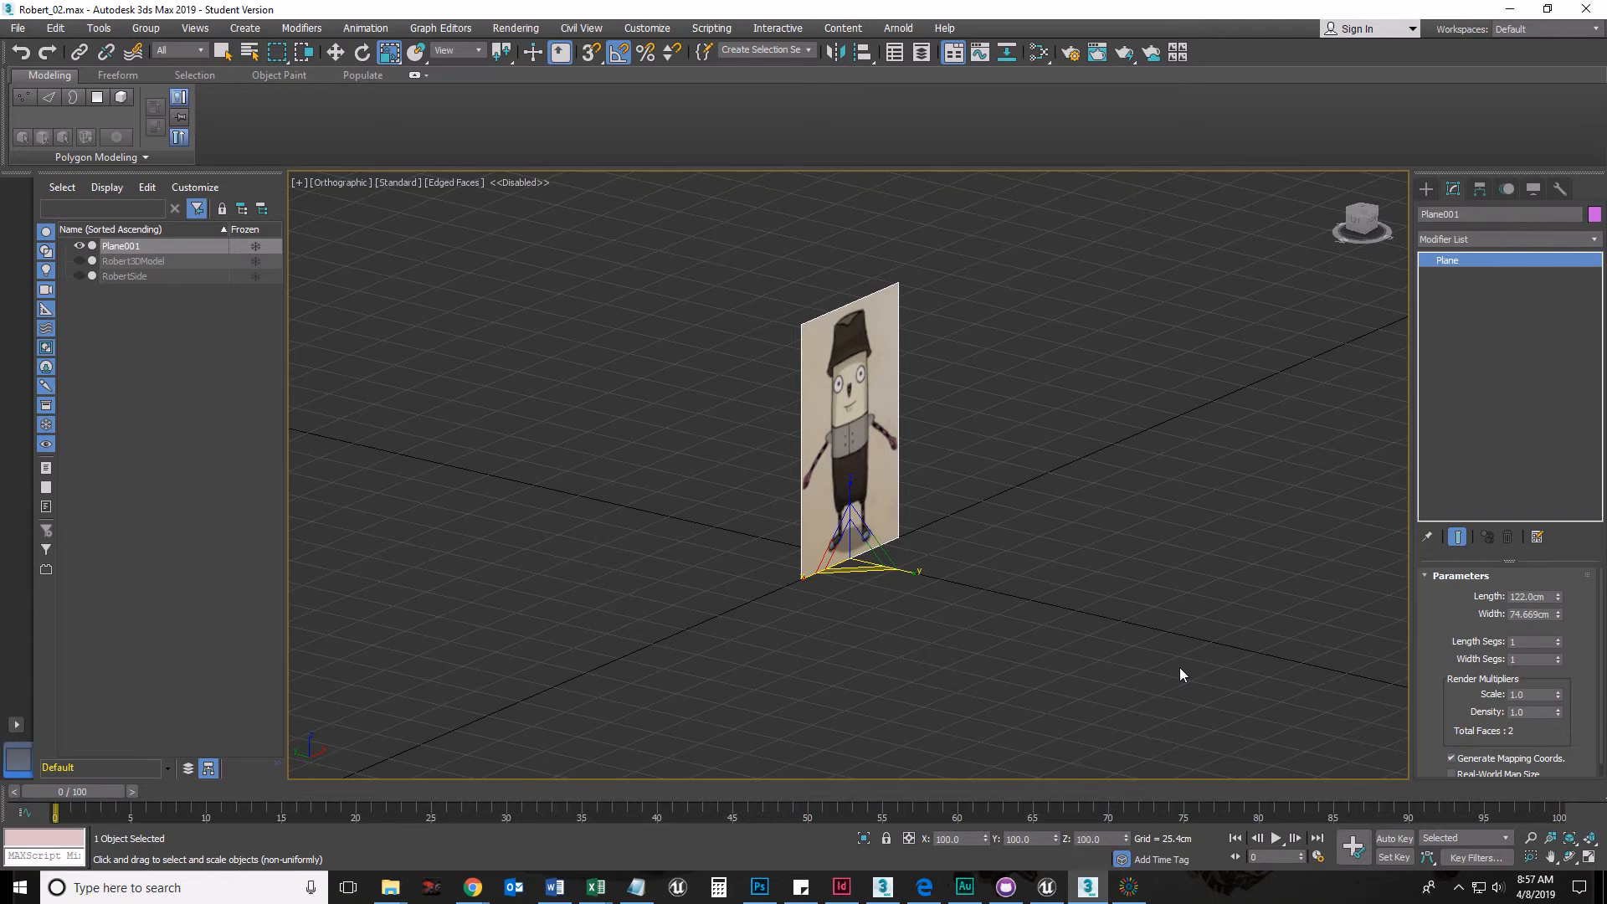
key(w)
key(e)
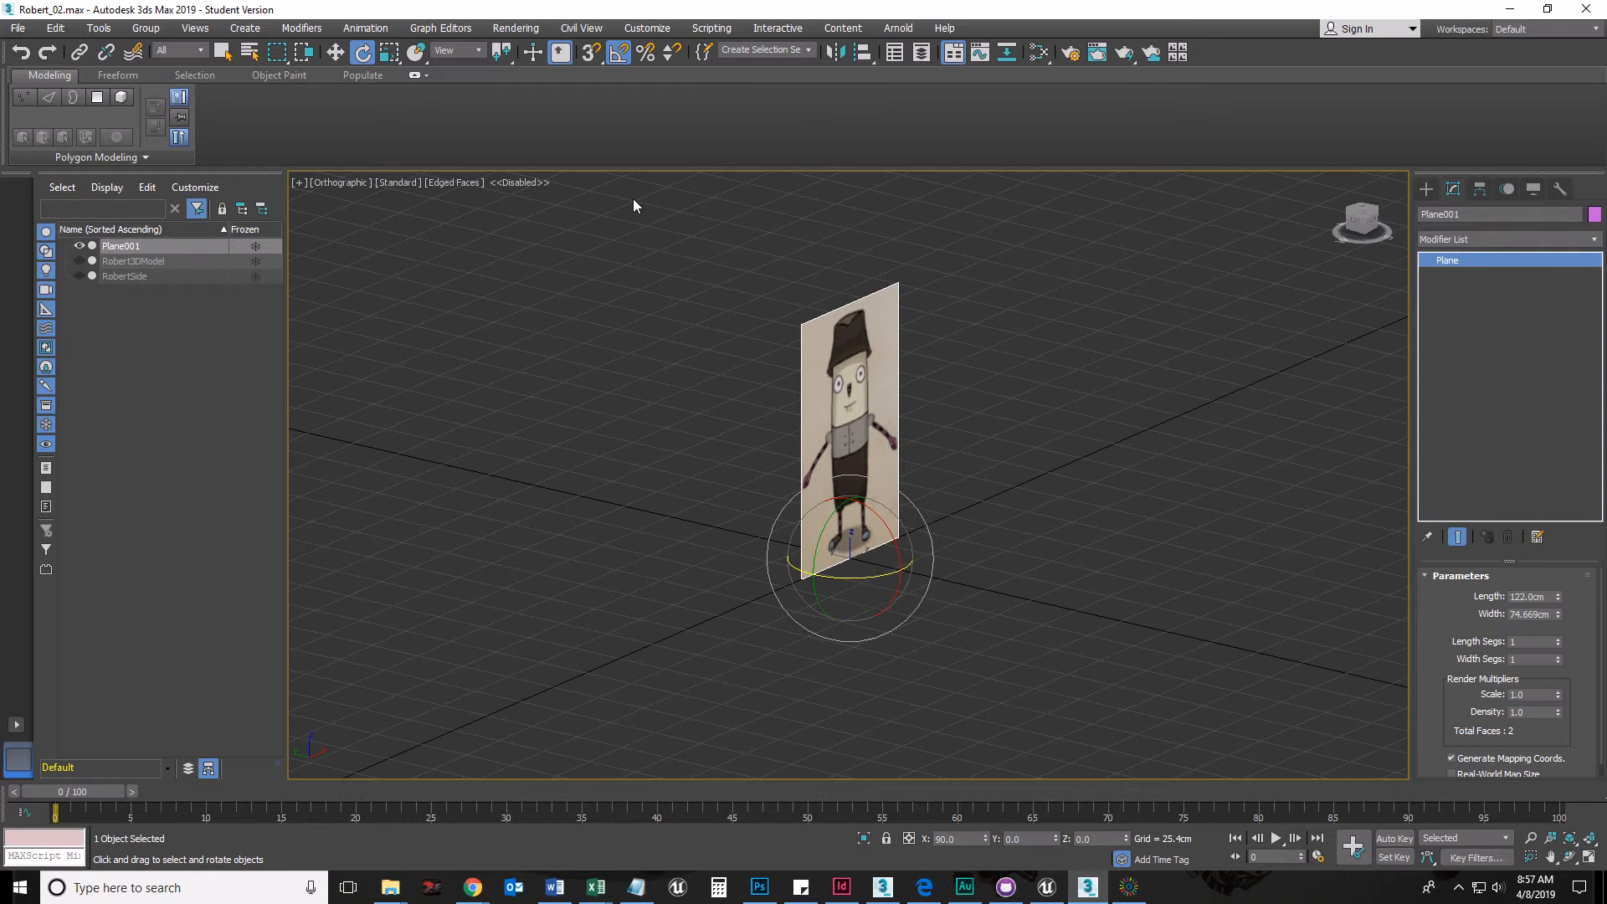
Step: Check the angle snap increment in the Grid and Snap Settings, then close the settings
right_click(620, 54)
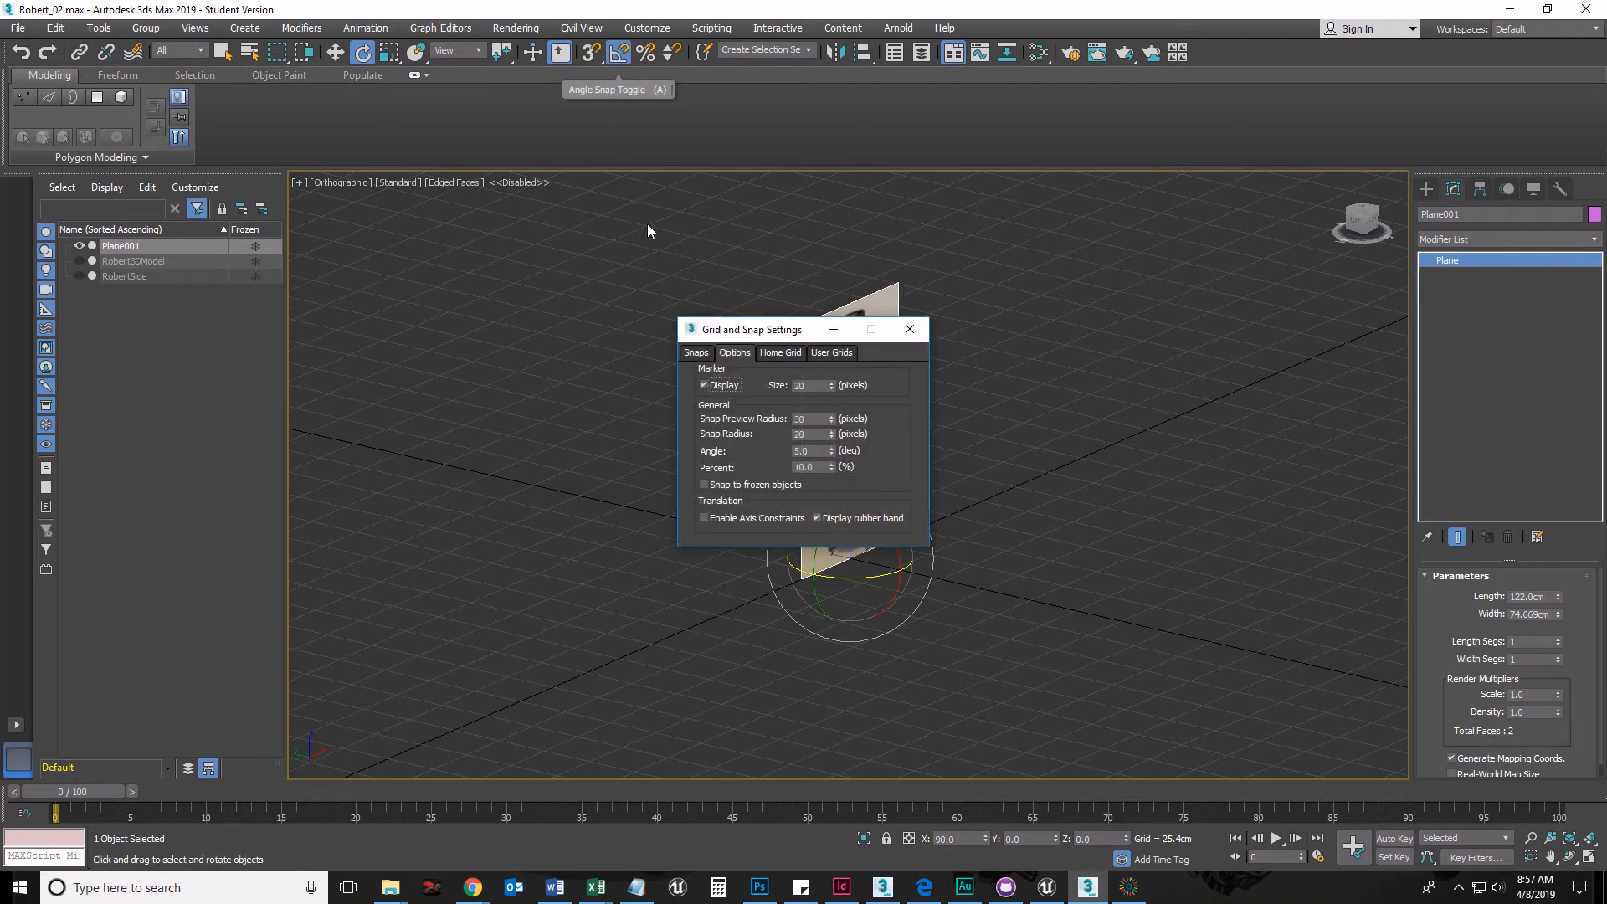
drag(736, 329, 624, 161)
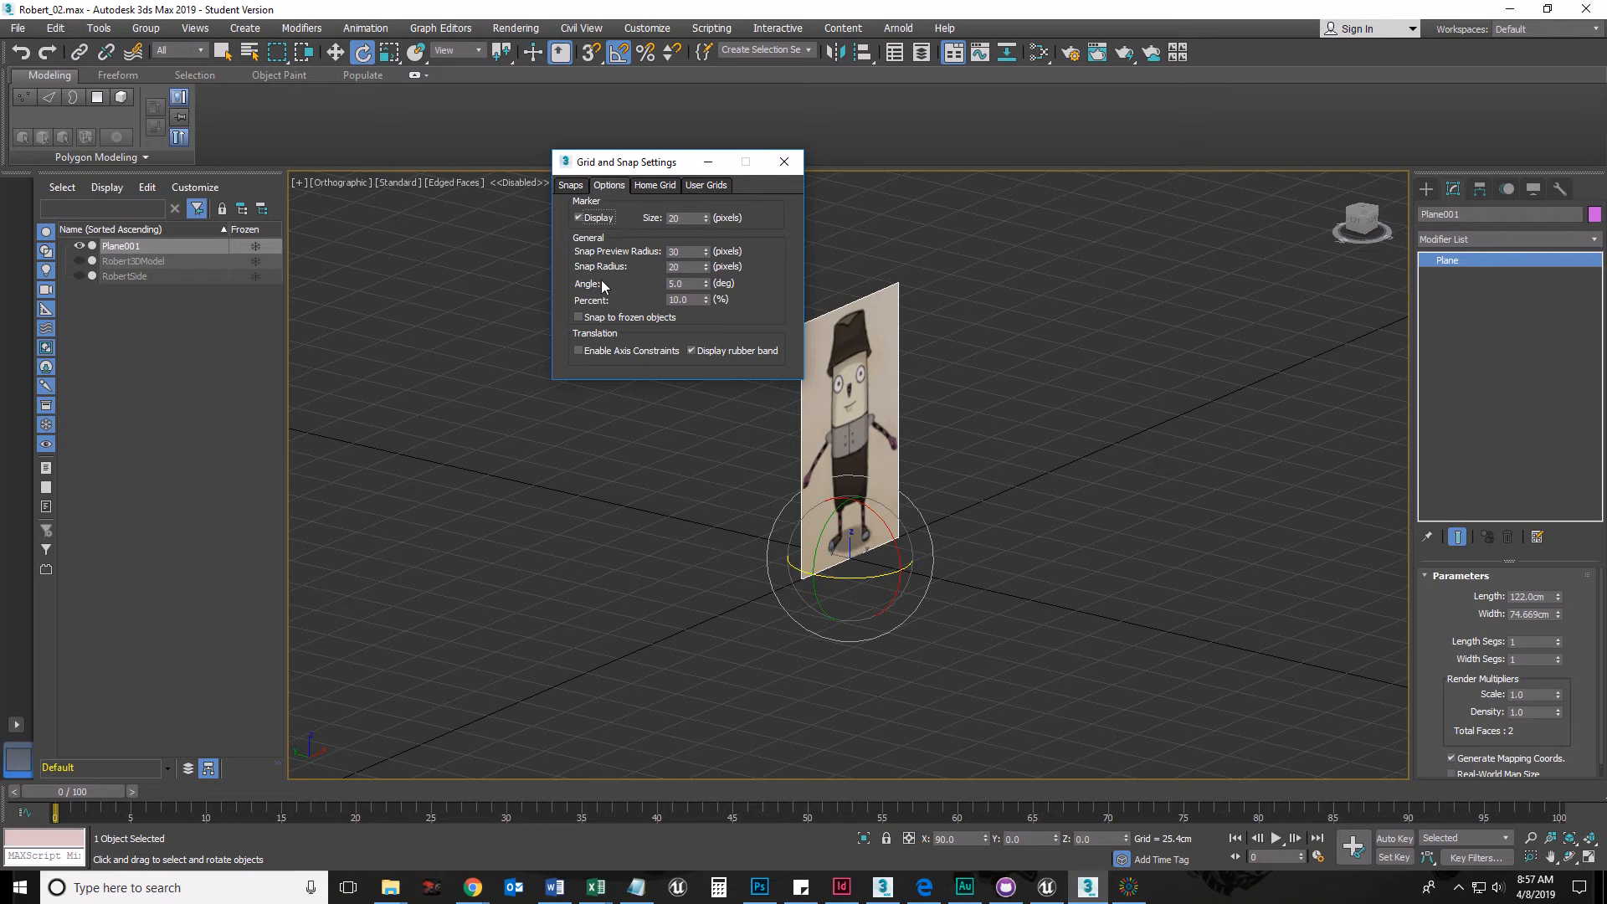
click(691, 284)
click(784, 161)
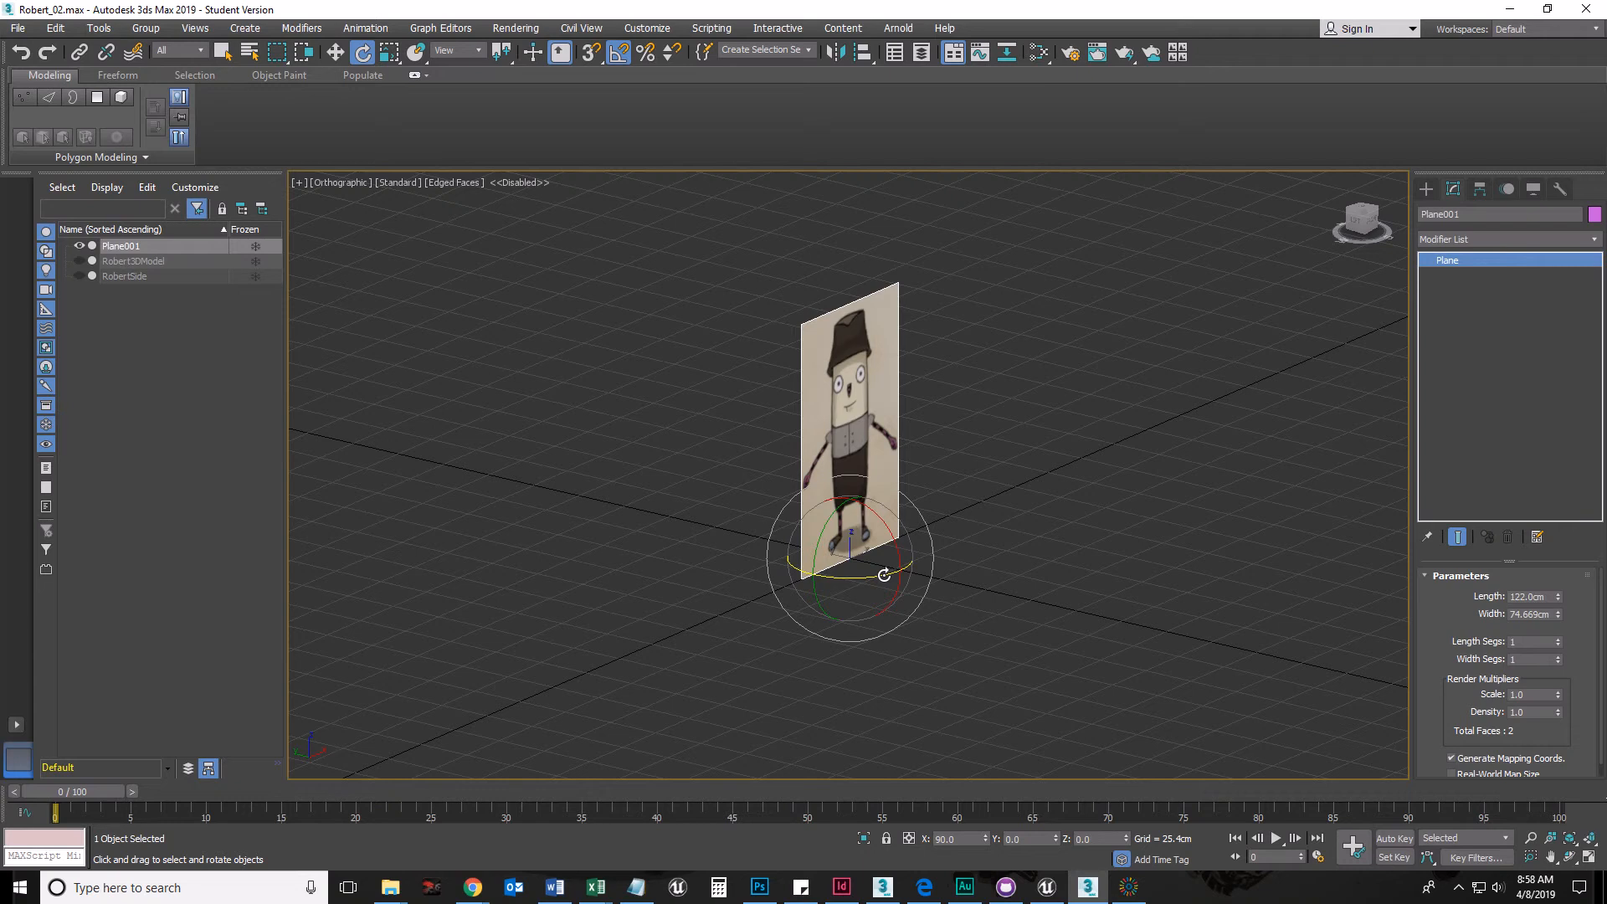
drag(885, 575, 835, 578)
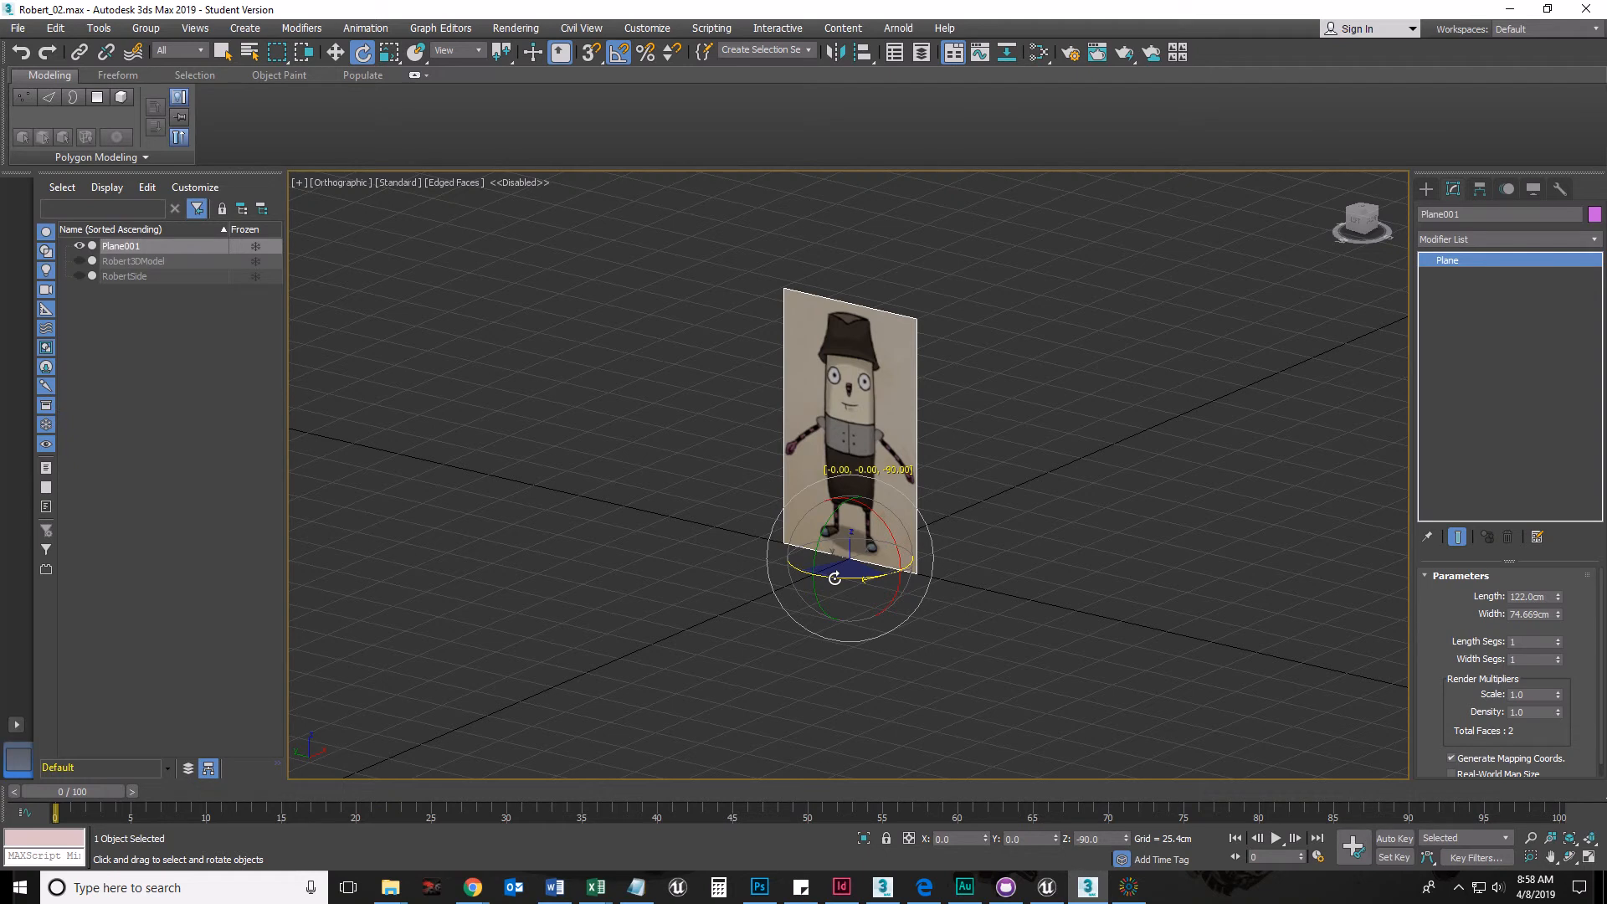
drag(835, 579, 886, 575)
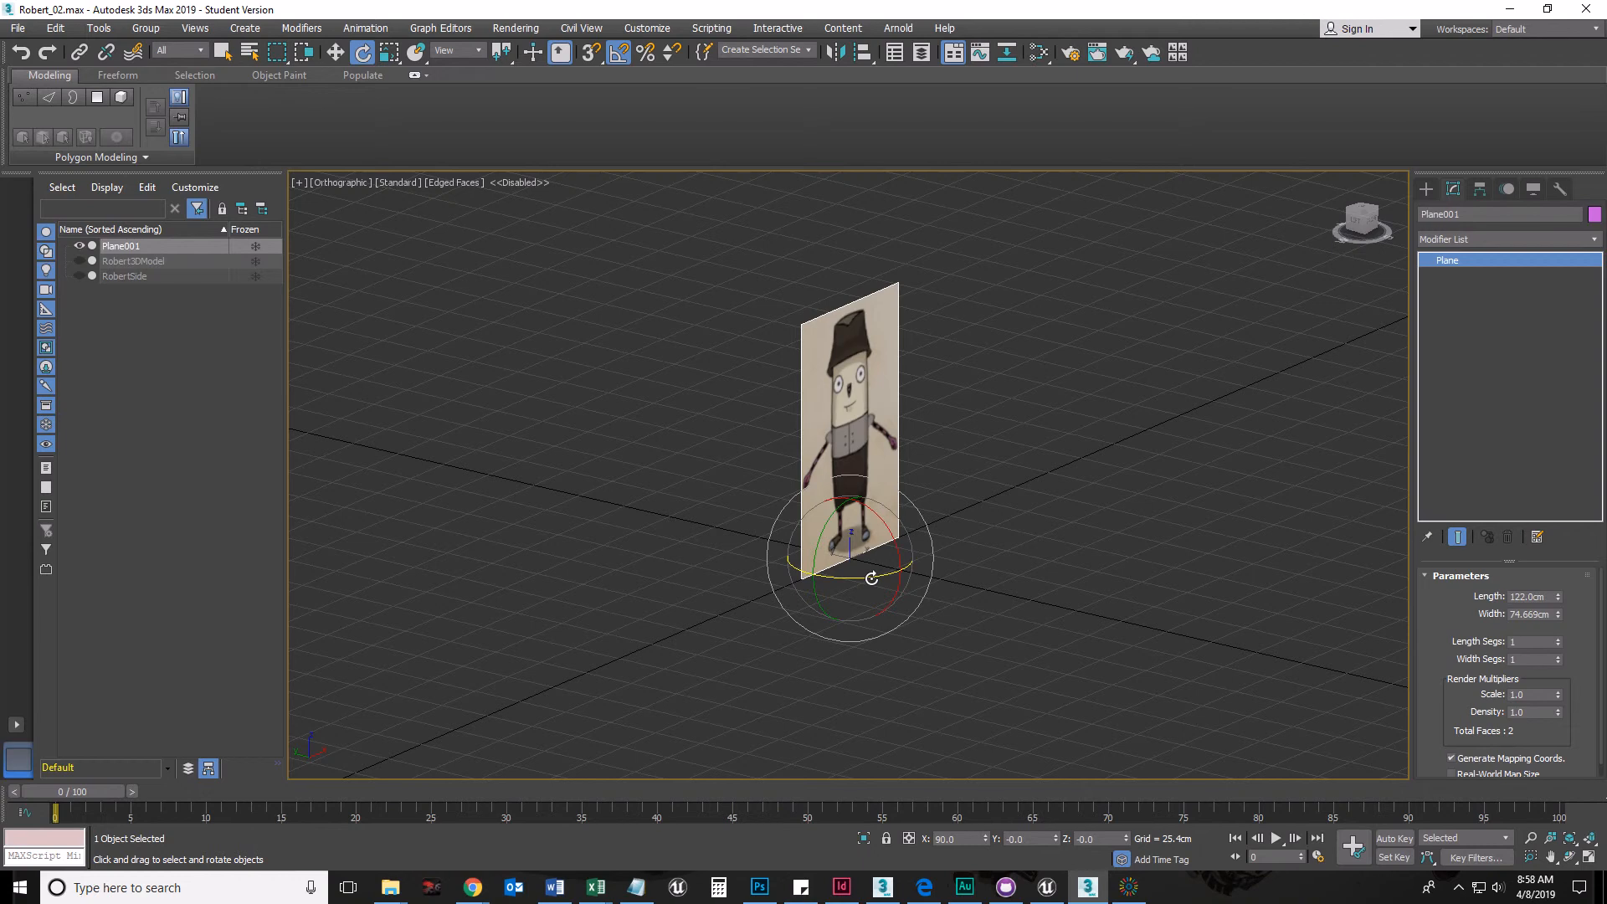
drag(882, 573, 832, 583)
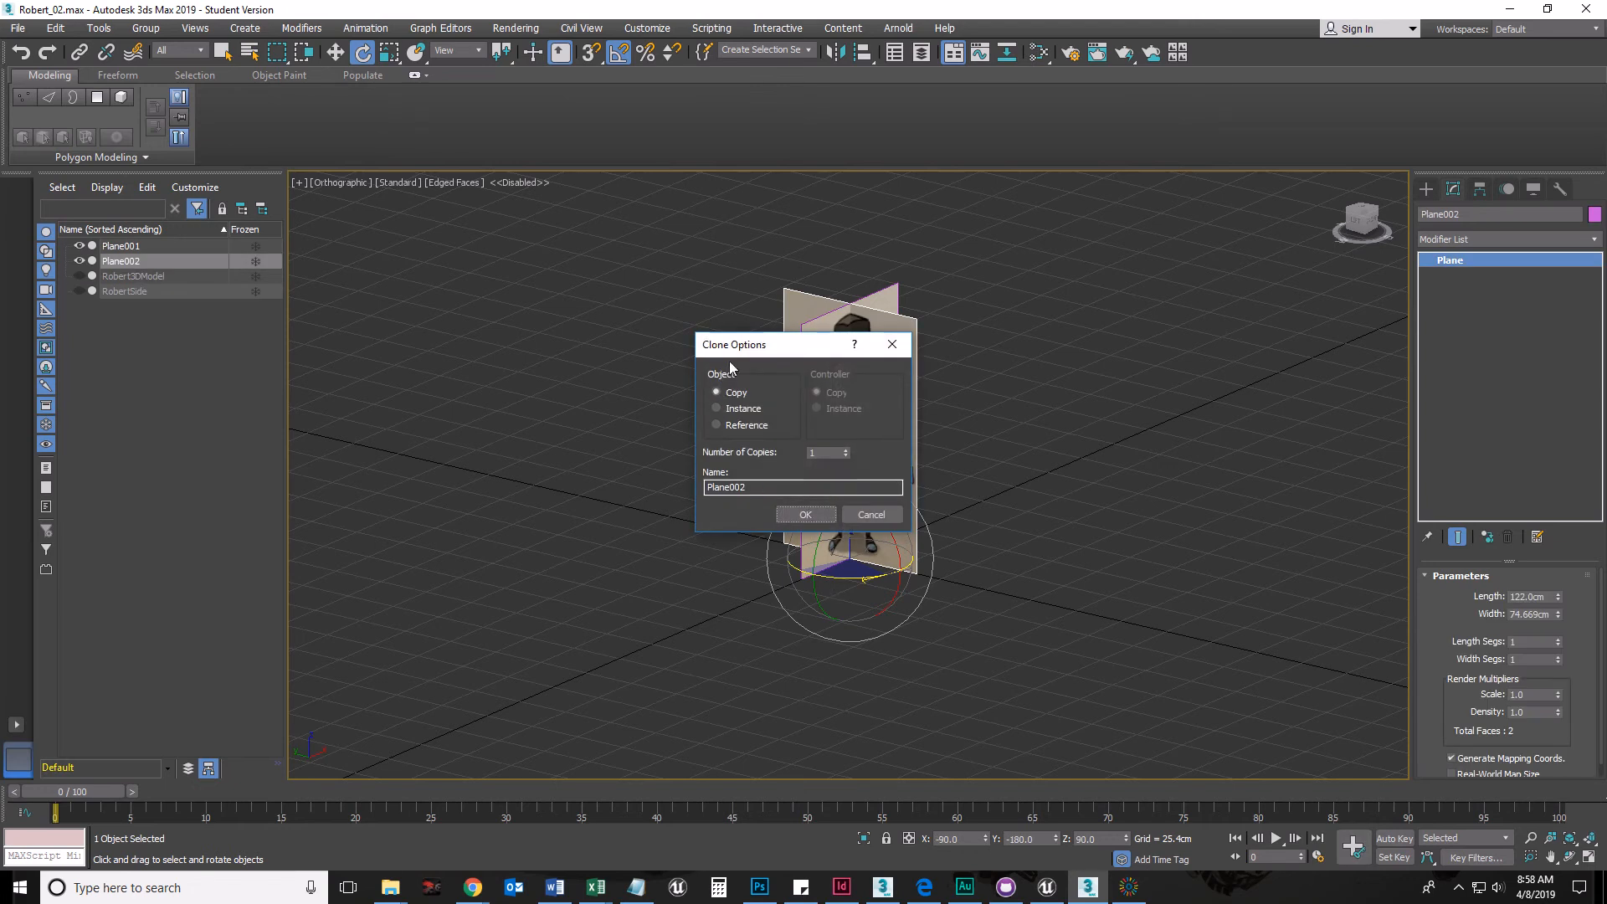
drag(762, 488, 687, 487)
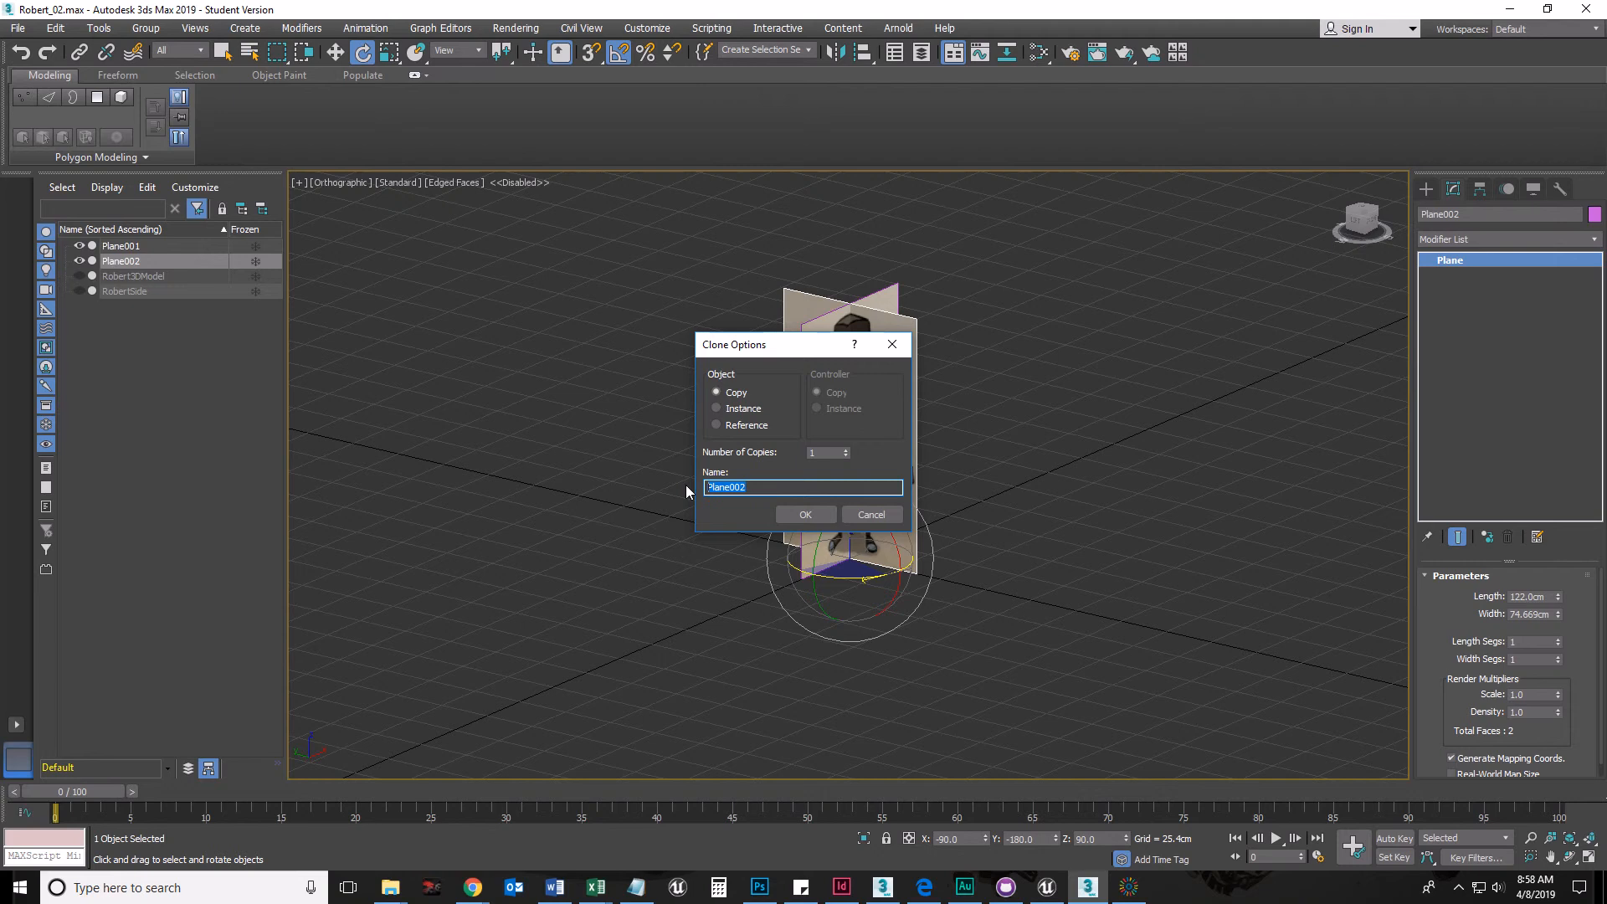
text(LeftPlane)
key(Return)
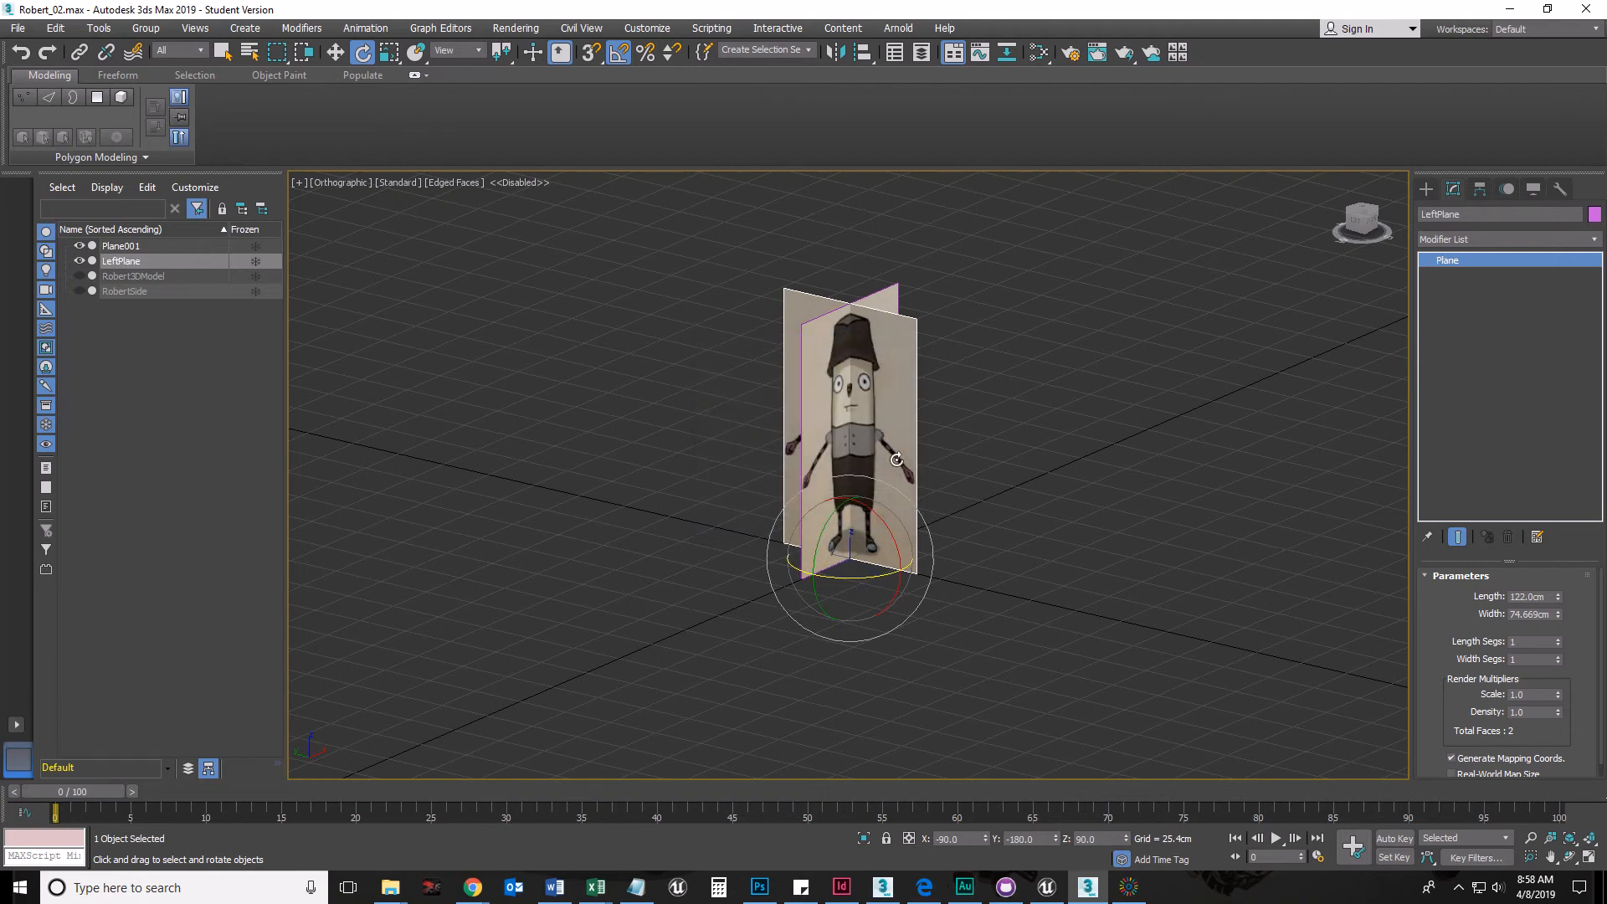
key(ctrl+z)
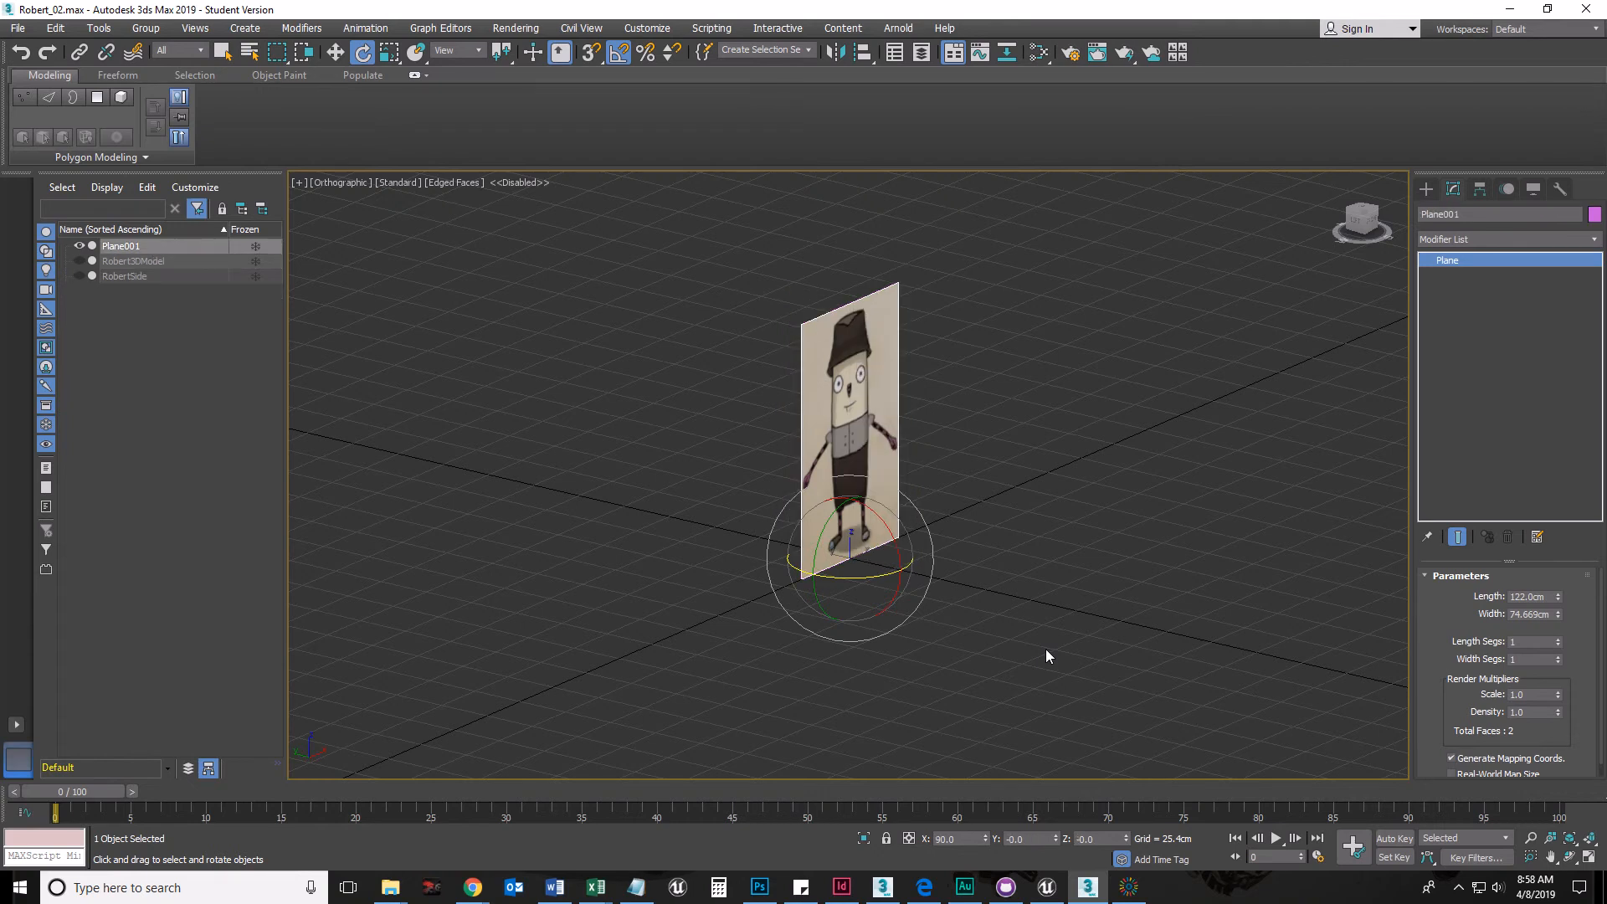
mouse_move(865, 532)
shift+mouse_down()
mouse_move(869, 570)
mouse_move(957, 549)
mouse_move(881, 587)
mouse_move(771, 556)
mouse_move(904, 491)
mouse_move(880, 580)
mouse_move(871, 569)
mouse_move(962, 539)
mouse_move(837, 557)
mouse_move(859, 568)
mouse_move(771, 539)
mouse_move(796, 560)
mouse_move(745, 619)
shift+mouse_up()
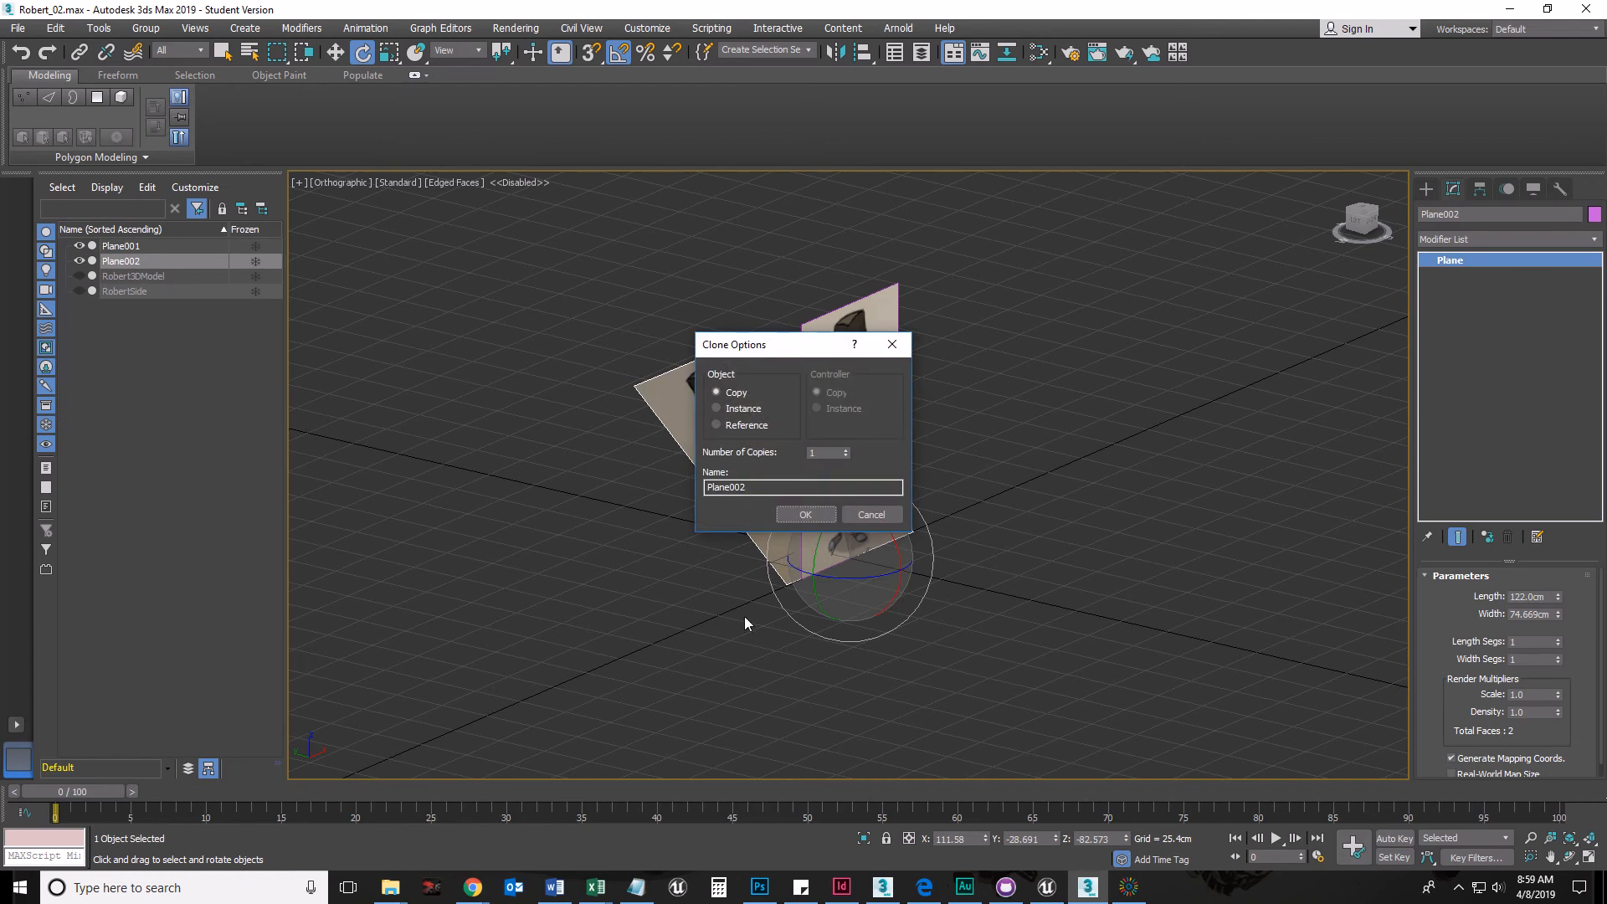
click(871, 515)
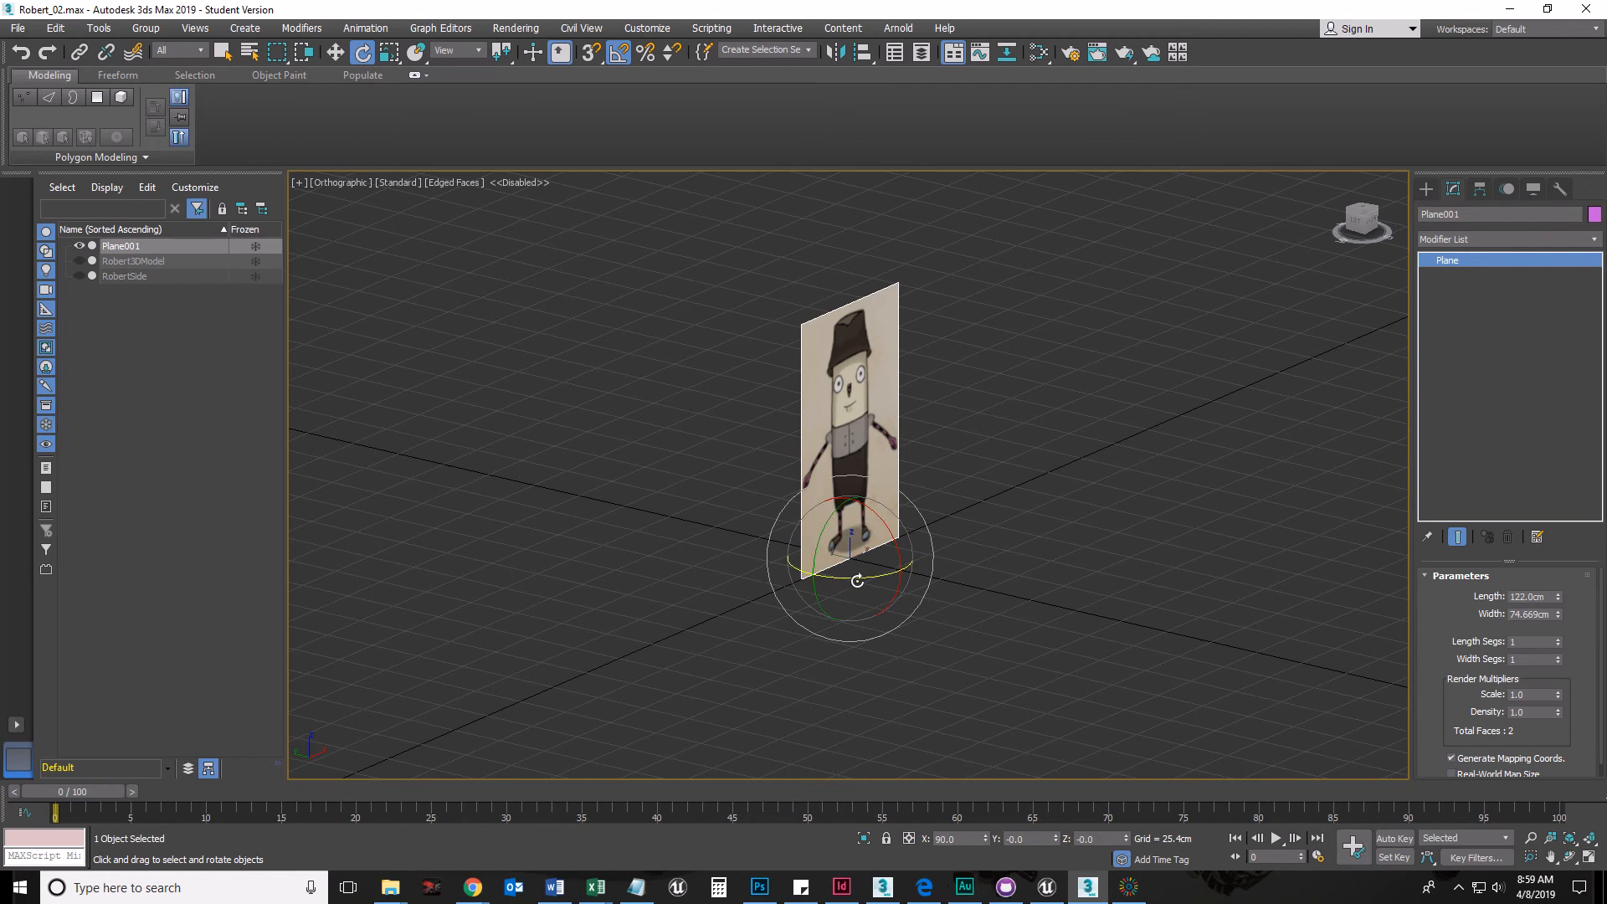
Step: Clone Plane001 as a copy rotated -90 degrees about the Z axis and name it LeftPlane
shift+drag(862, 577, 809, 569)
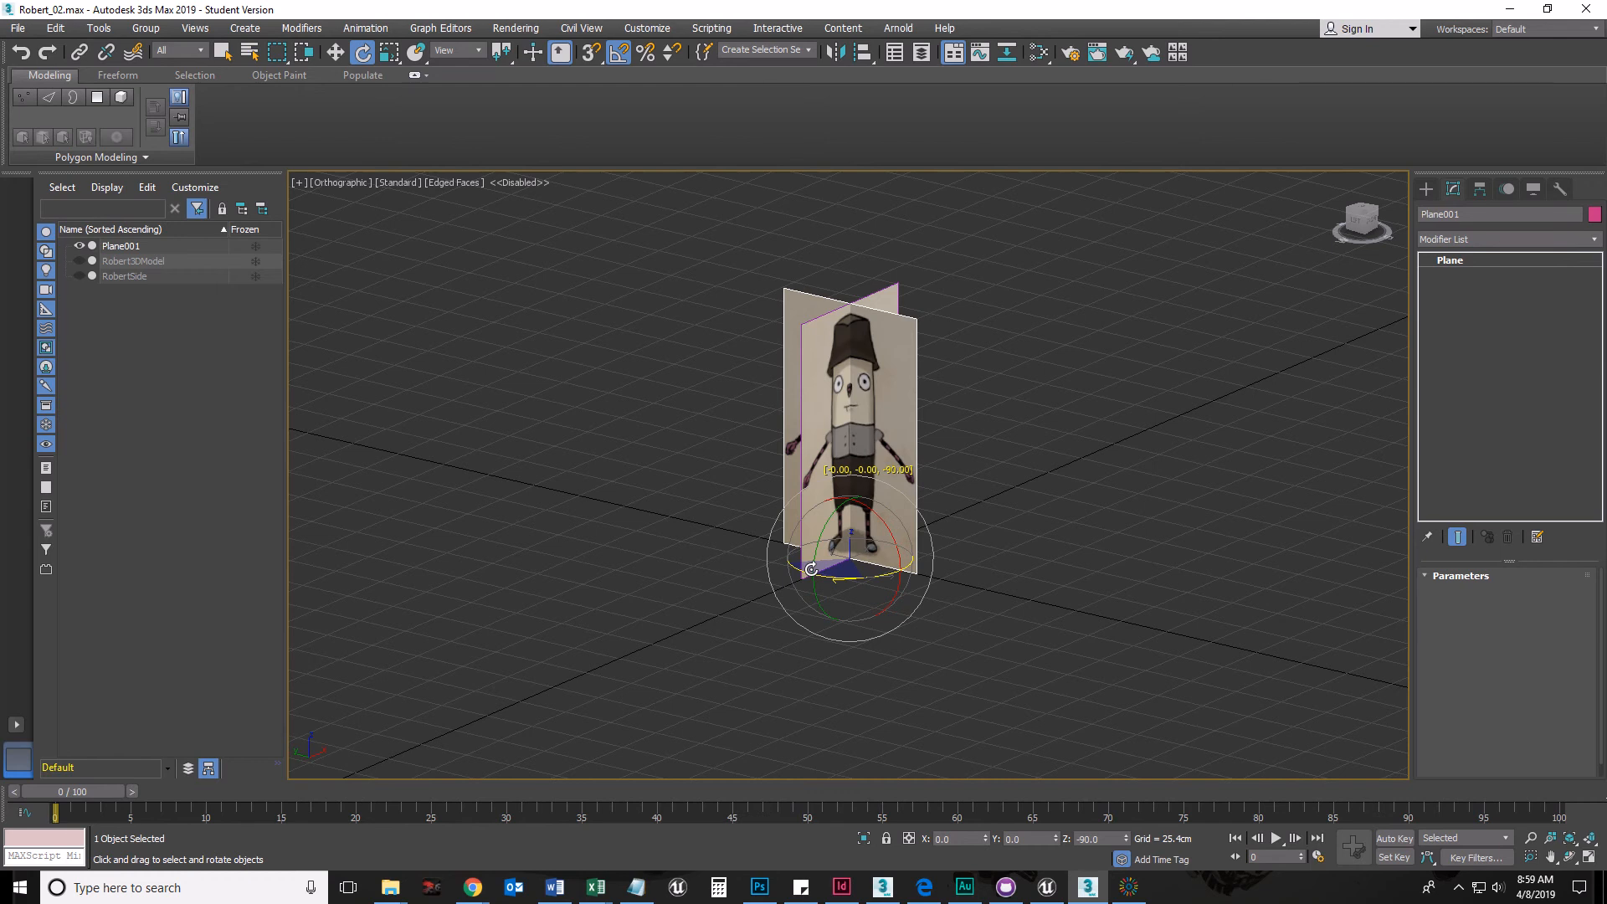
shift+drag(811, 569, 812, 574)
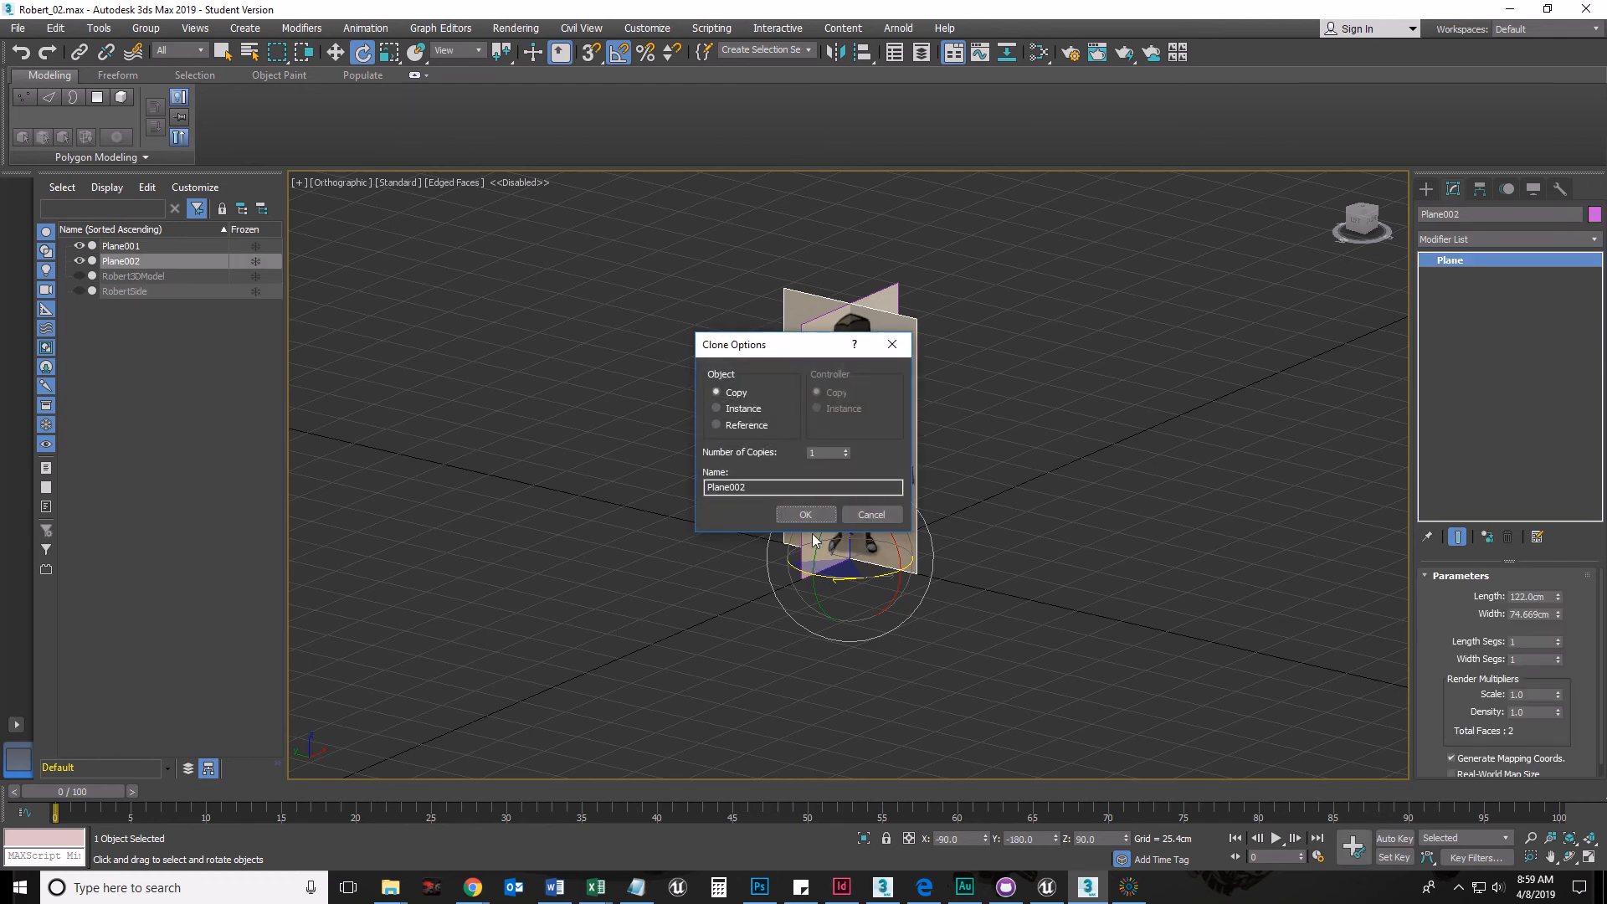
drag(747, 487, 655, 483)
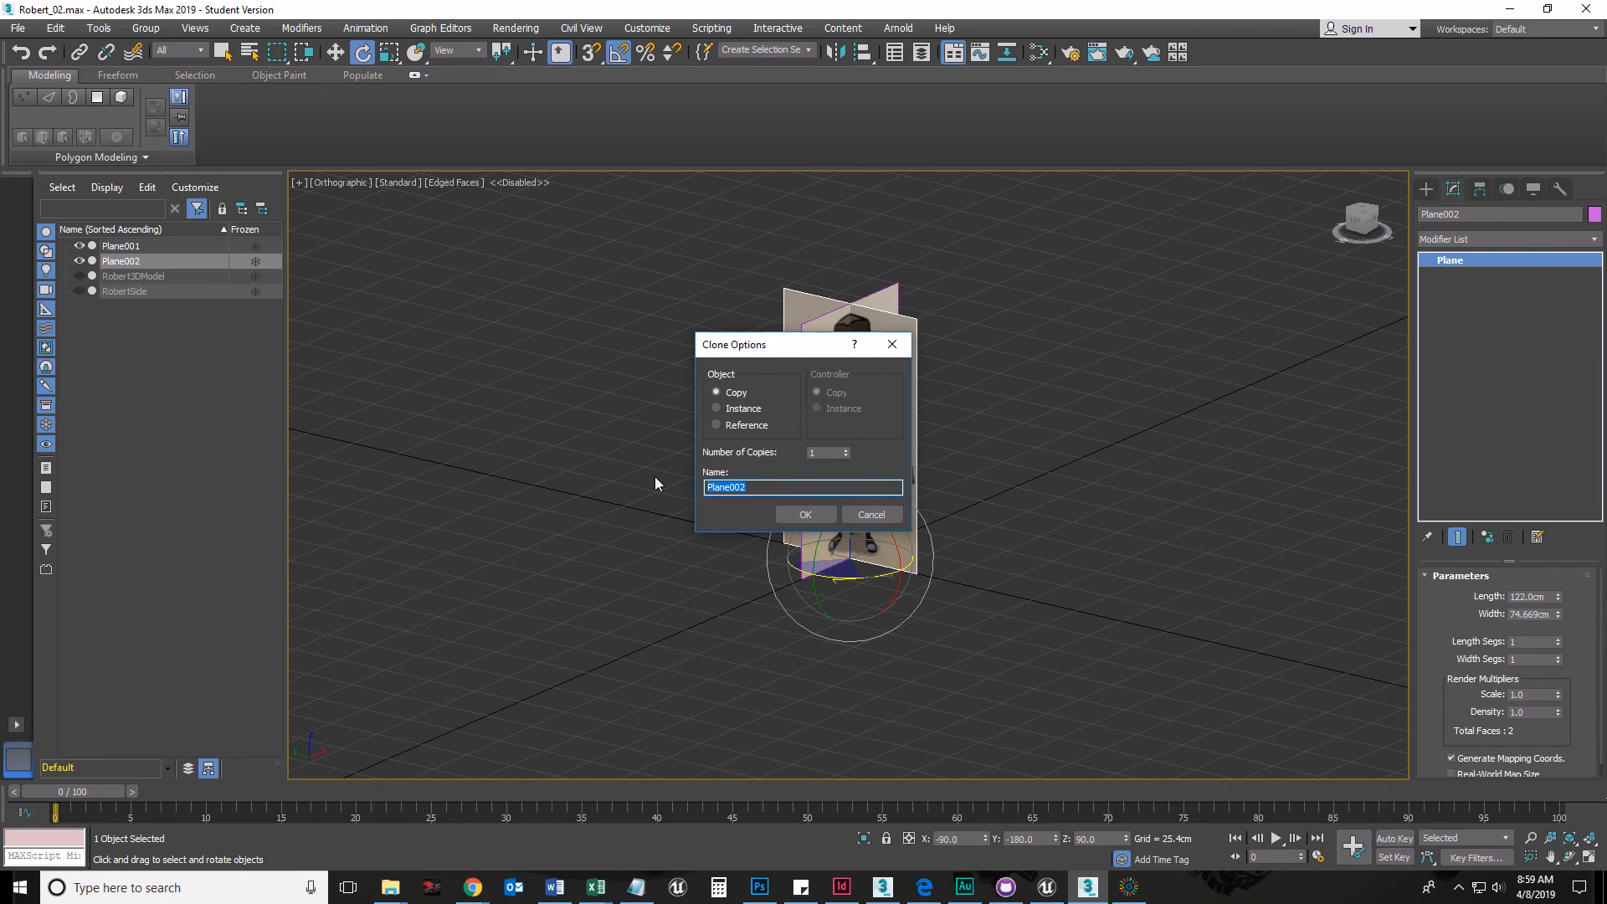
text(LeftPlane)
key(Return)
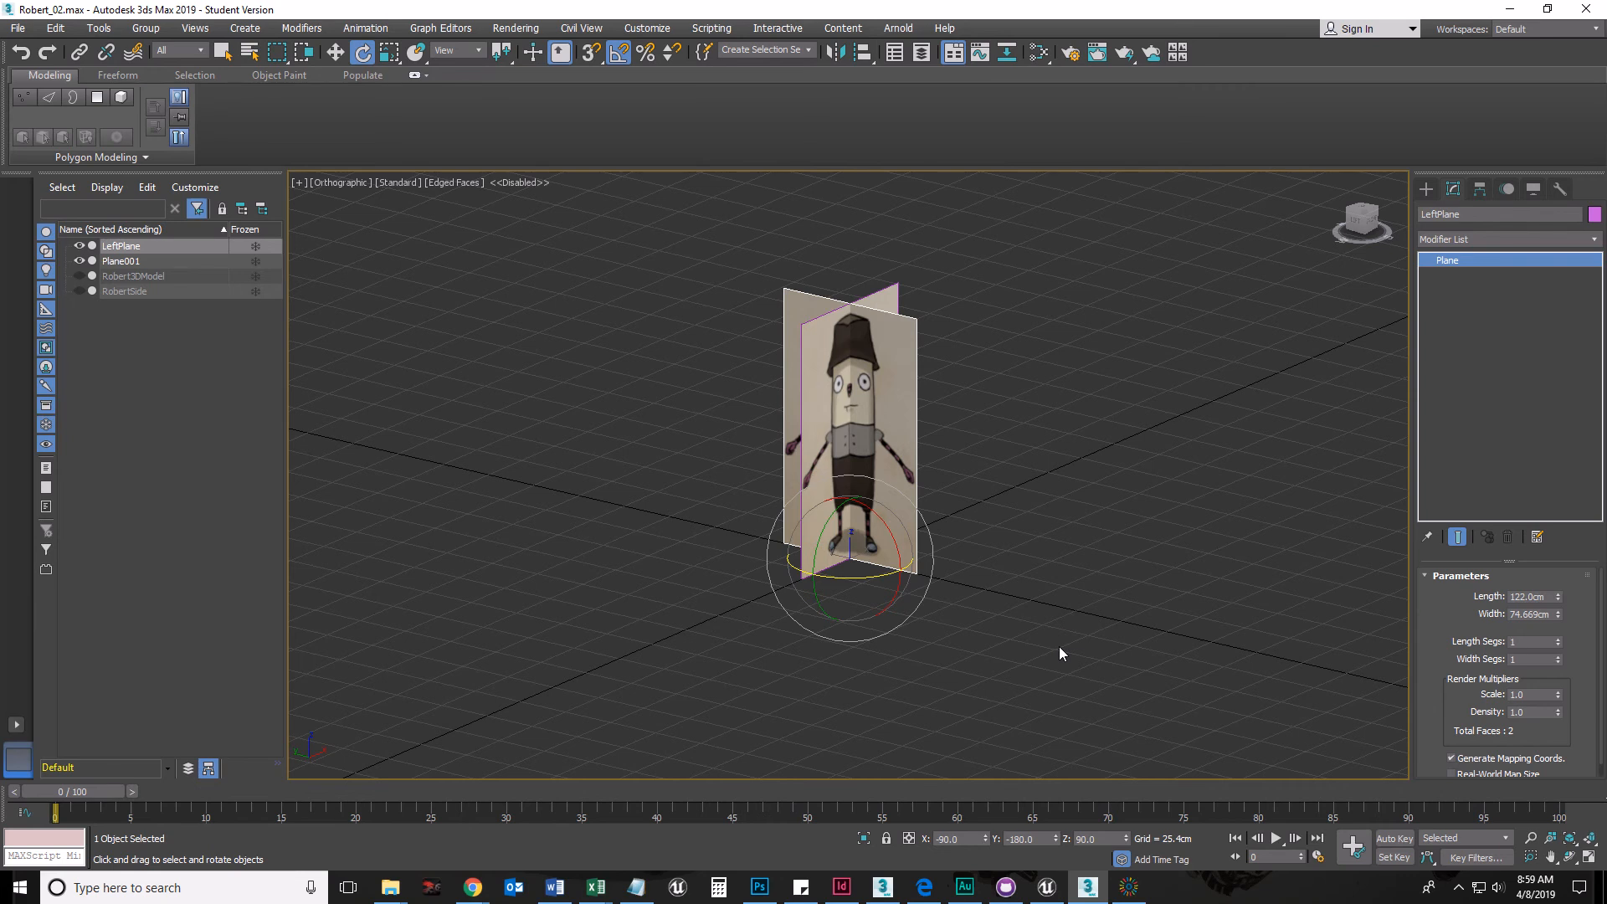
Step: Move LeftPlane along the X axis to about 133 cm, away from Plane001
key(w)
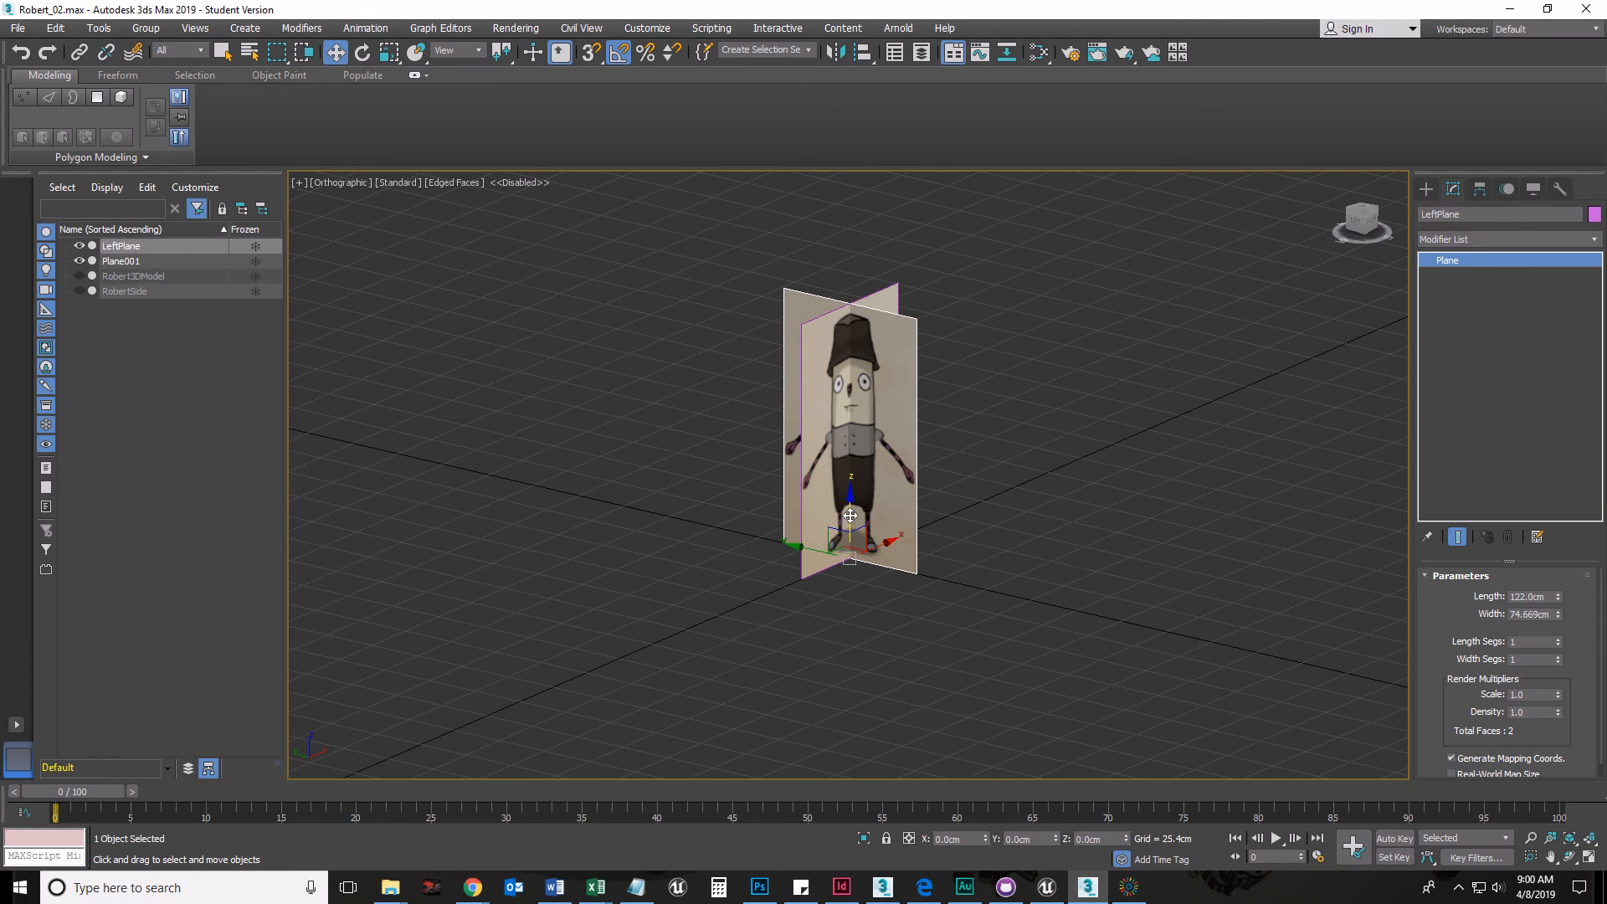
drag(850, 517, 848, 474)
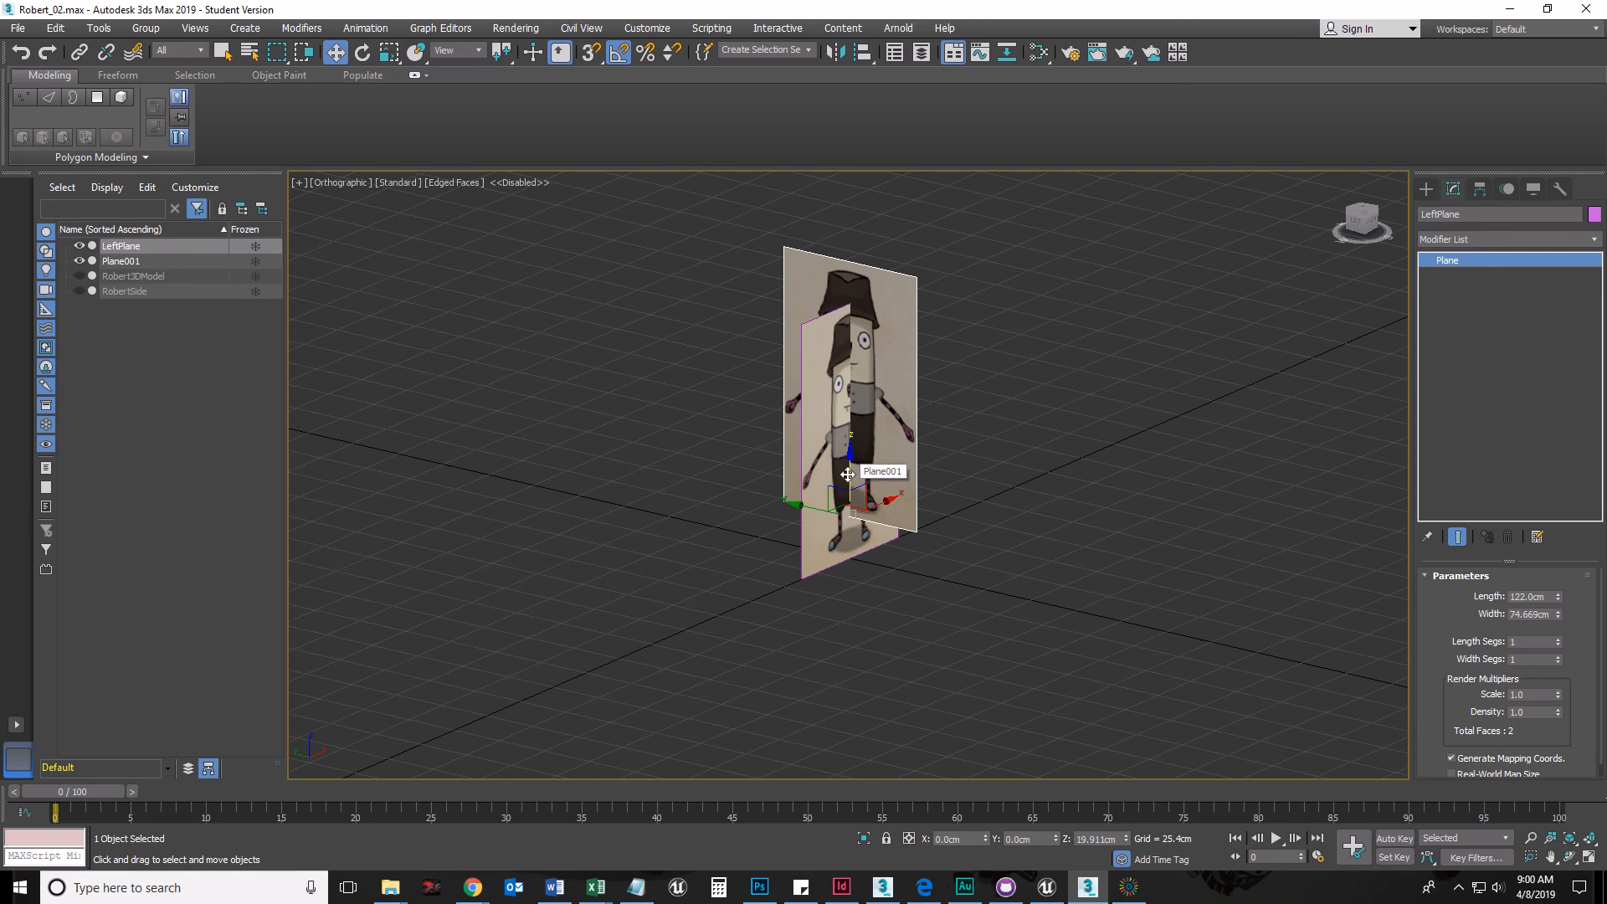
key(ctrl+z)
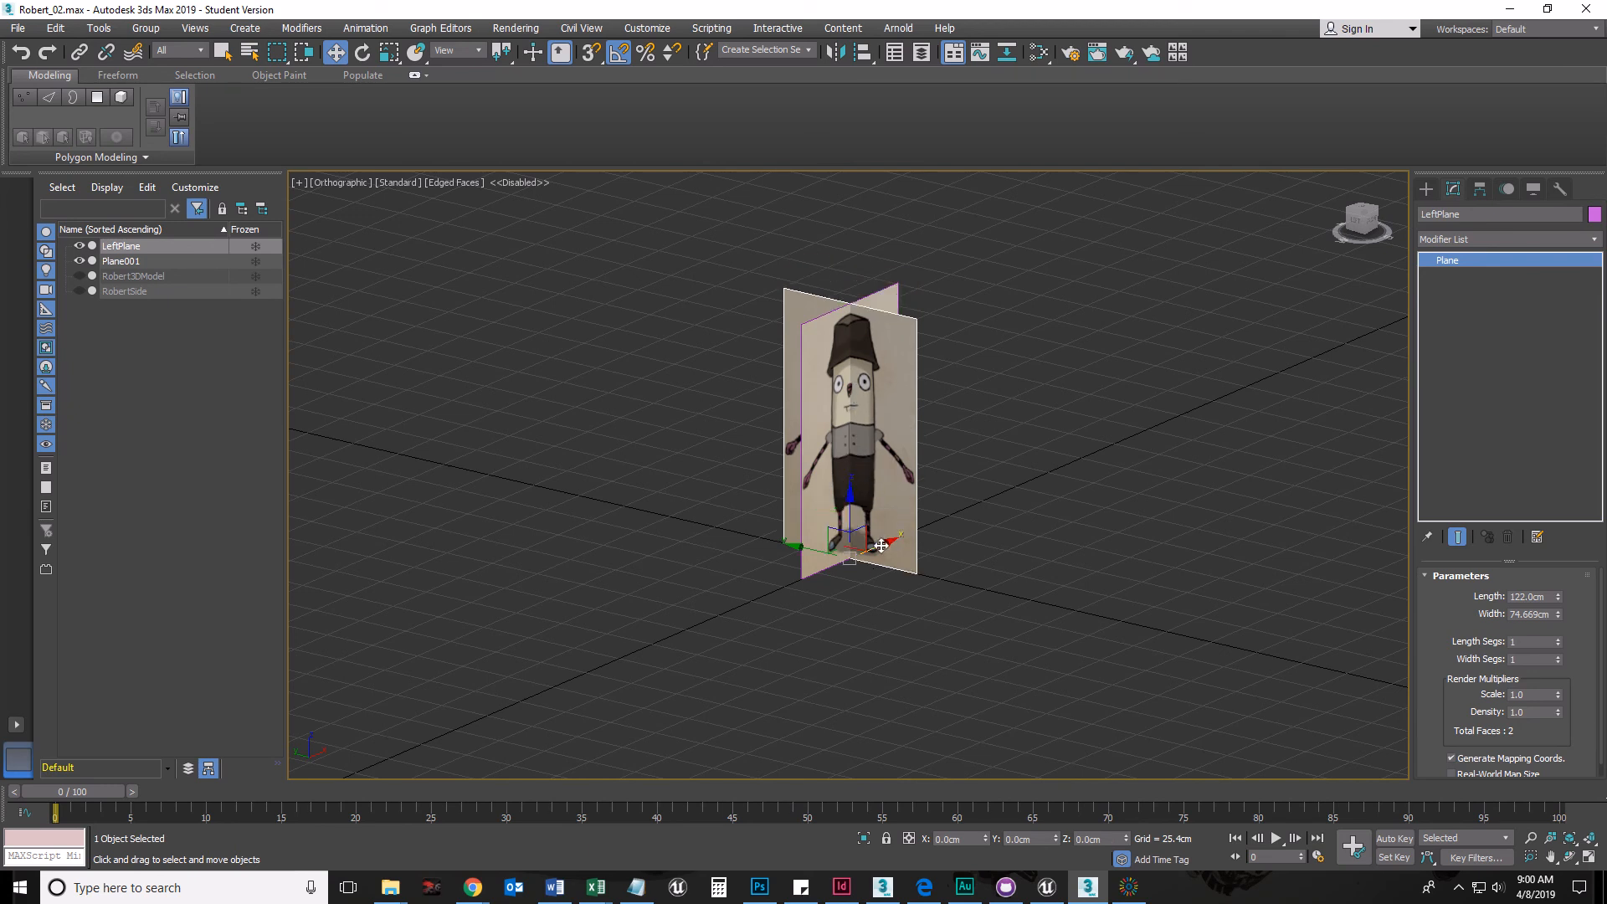
drag(882, 546, 1055, 468)
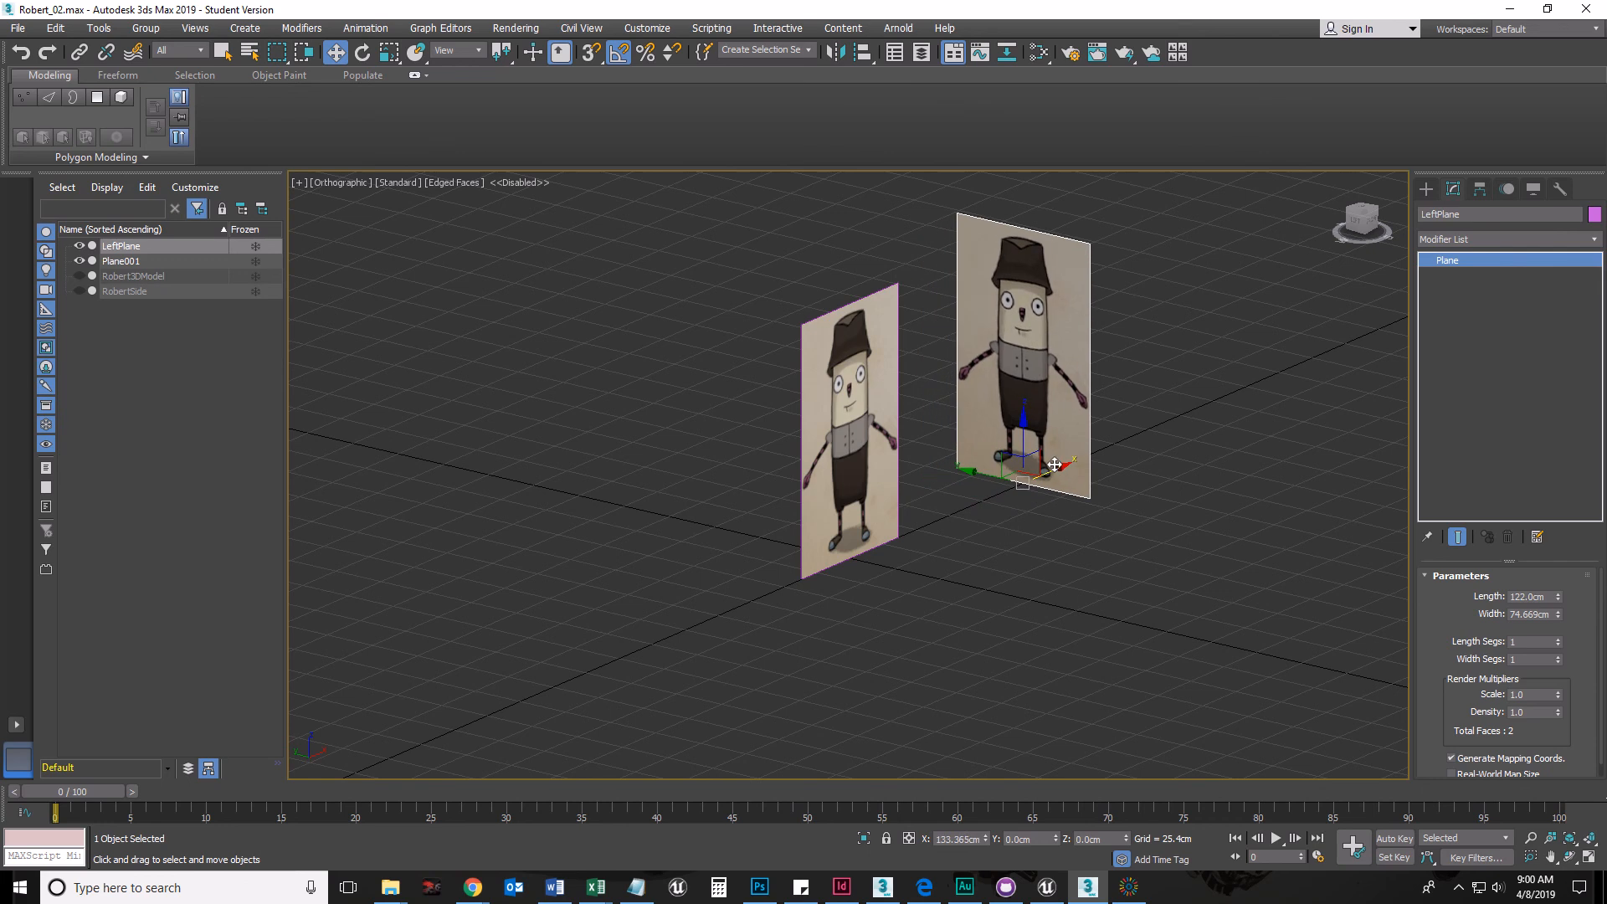
Step: Move Plane001 back along the Y axis to about 115 cm and clear the selection
click(852, 441)
drag(816, 549, 612, 519)
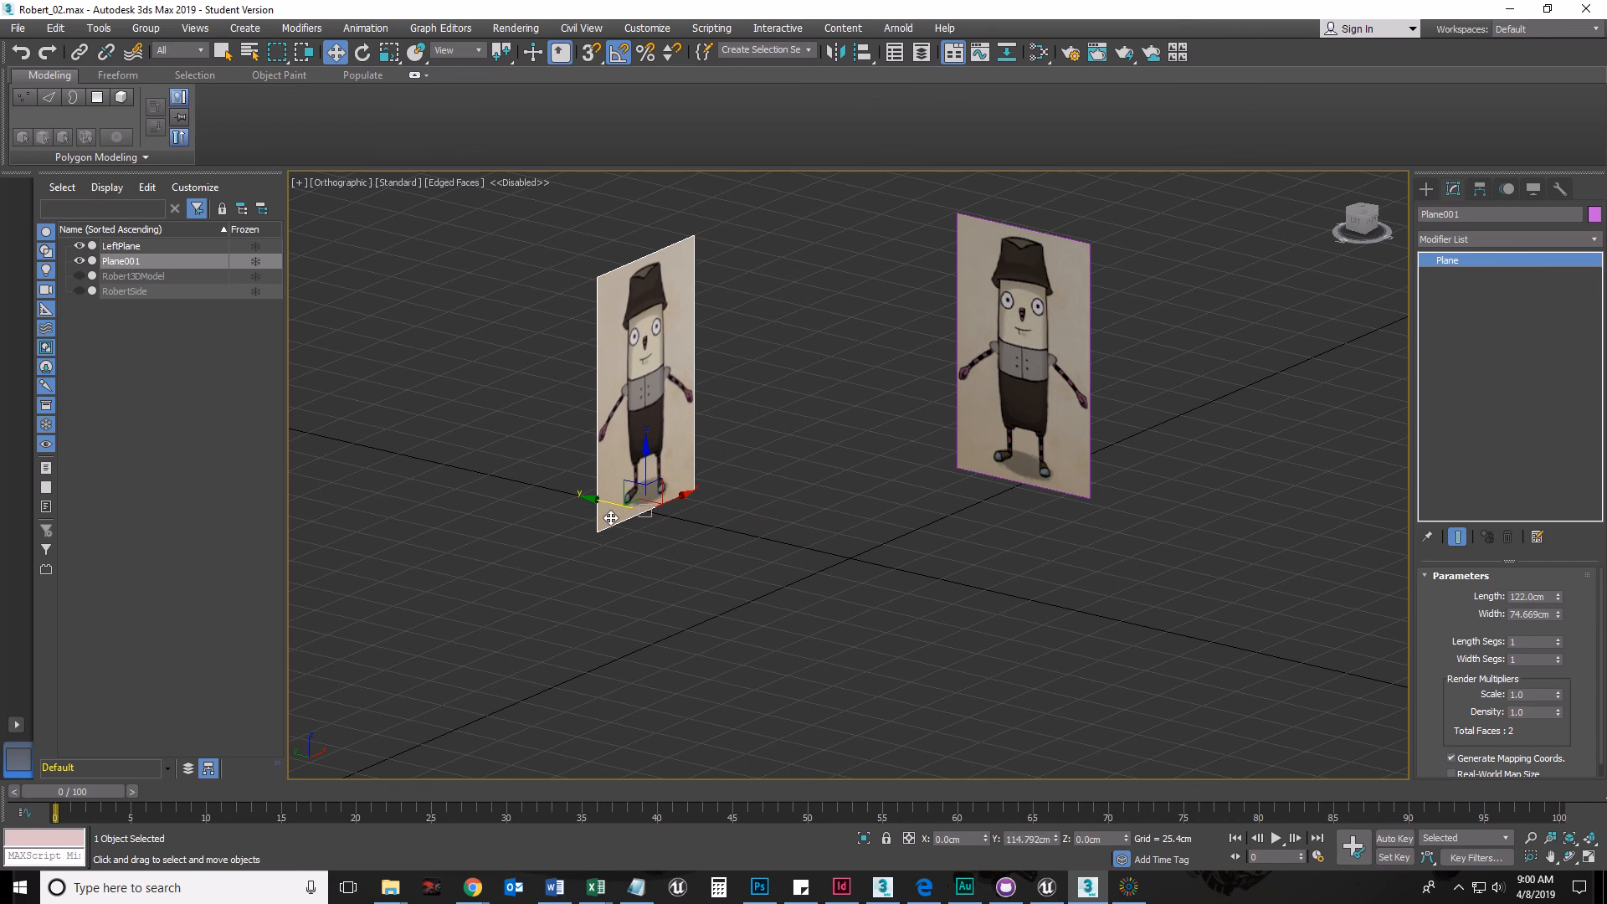
click(852, 600)
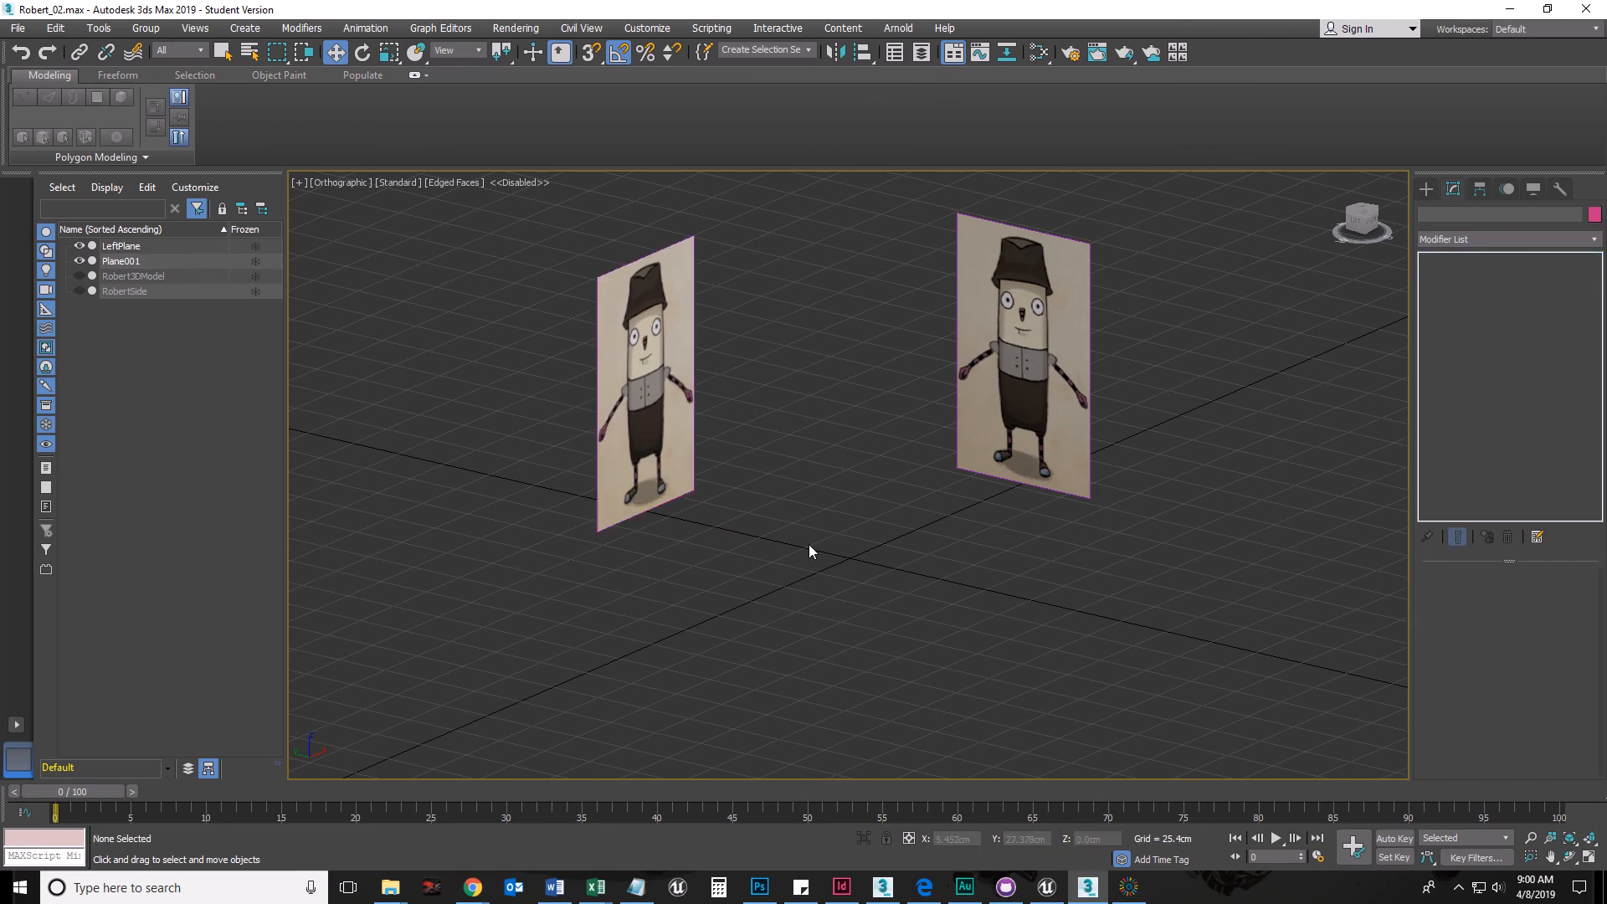
Step: Inspect the reference planes in the Front view and the Left view
key(f)
middle_drag(817, 605, 804, 686)
scroll(804, 687, down, 2)
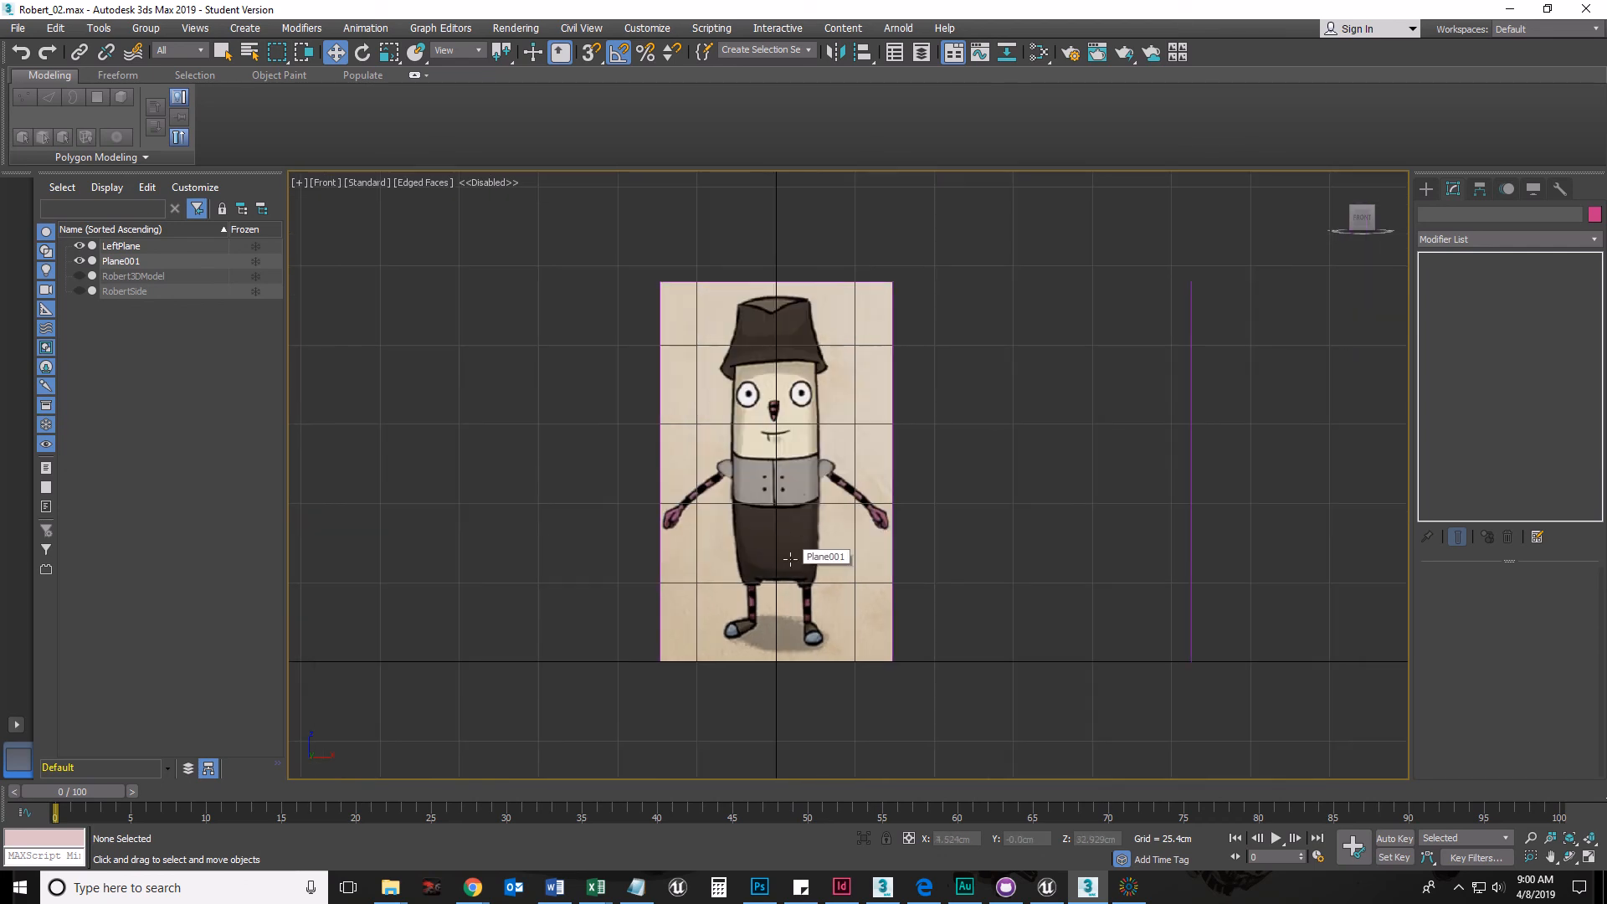
key(l)
middle_drag(910, 611, 904, 544)
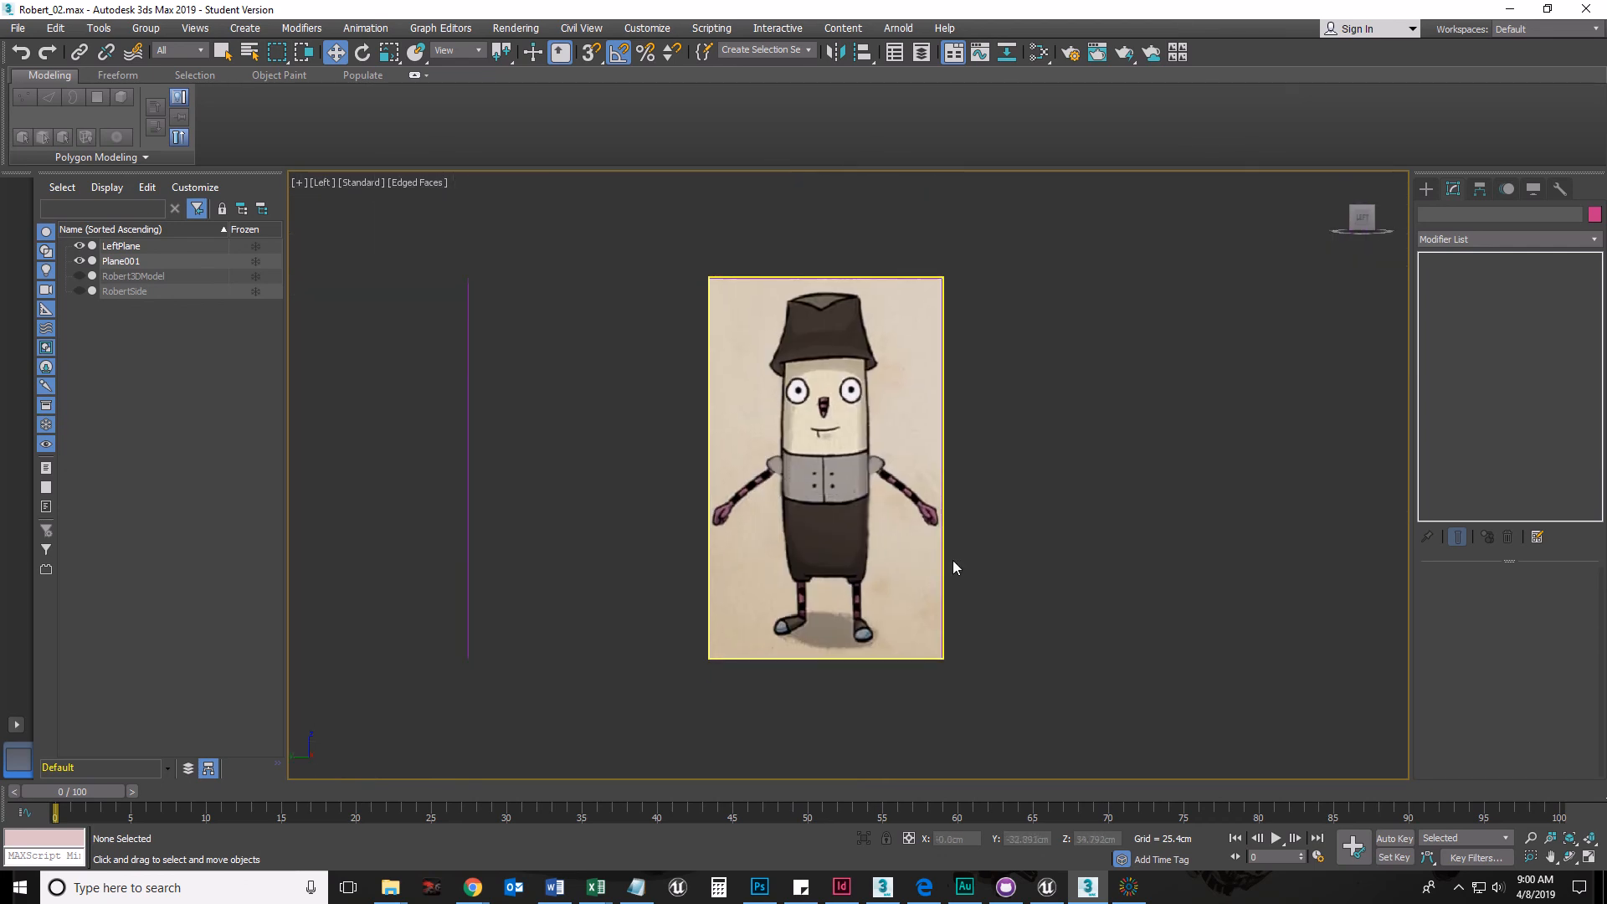
Step: Turn the Left view into an angled orthographic view showing both reference planes
click(1129, 894)
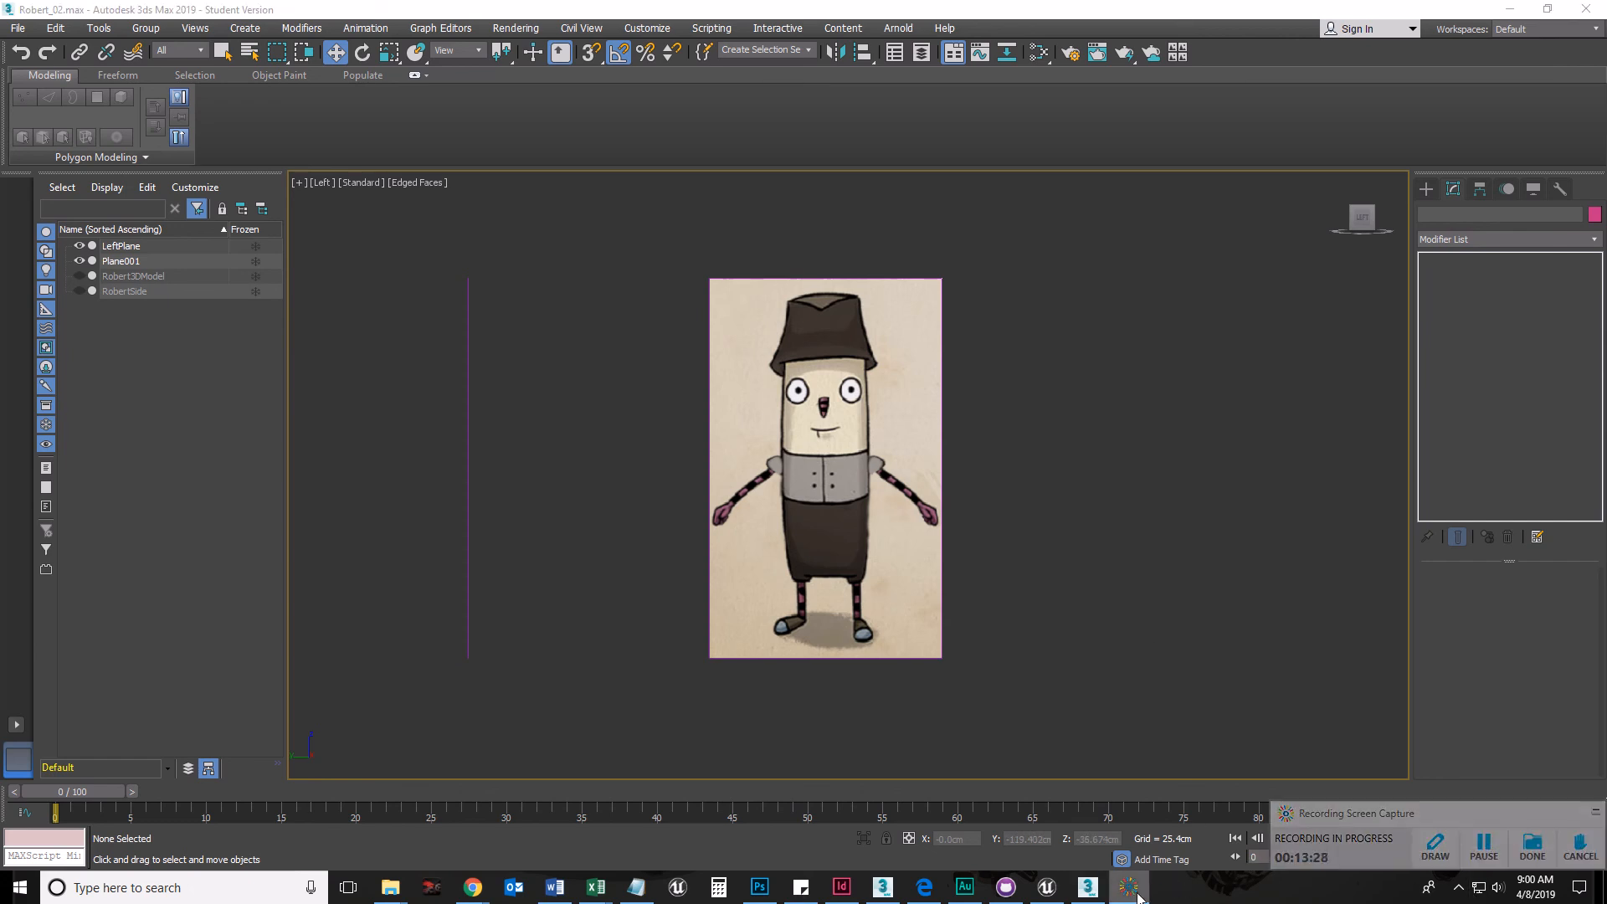
alt+middle_drag(1153, 621, 1030, 564)
alt+middle_drag(721, 617, 825, 609)
scroll(856, 618, up, 4)
scroll(856, 618, down, 4)
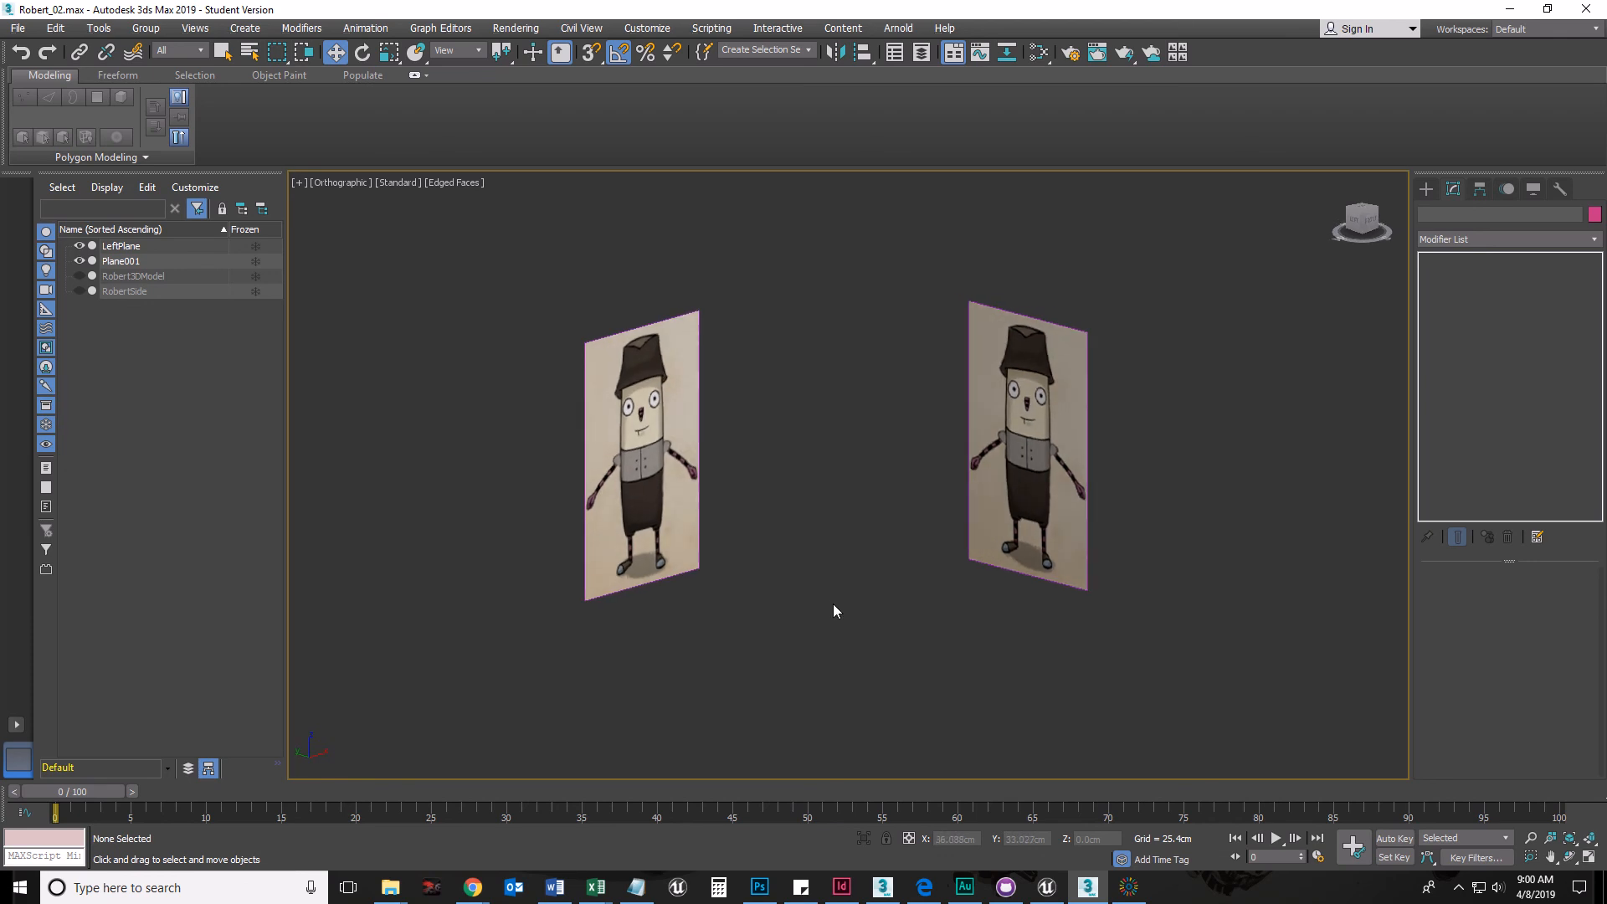
click(1129, 887)
click(1543, 854)
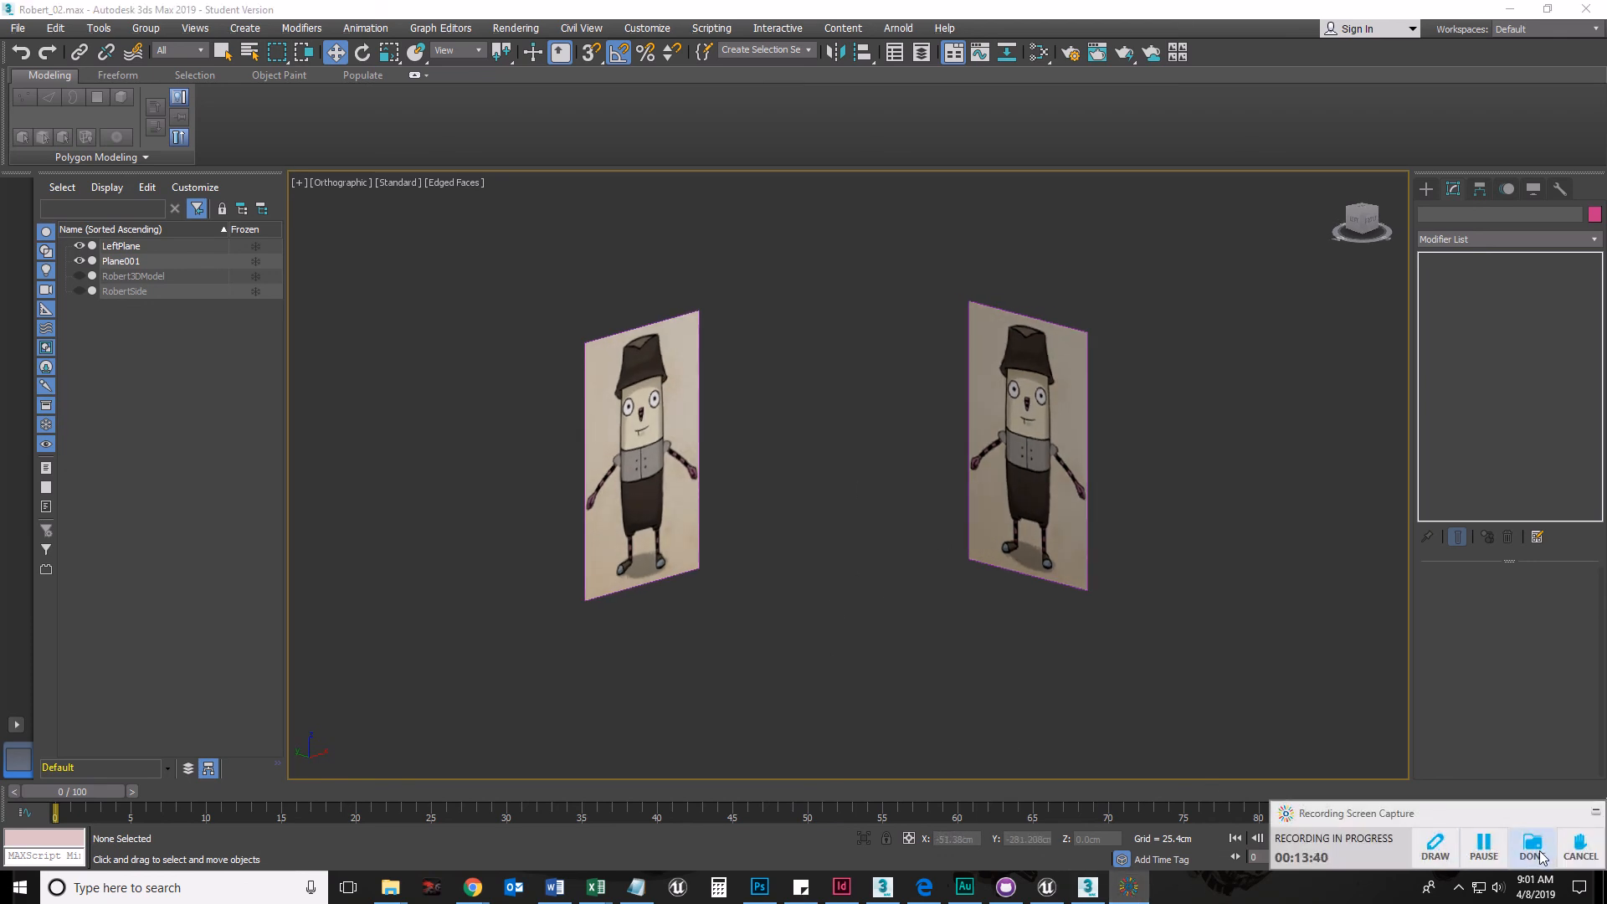